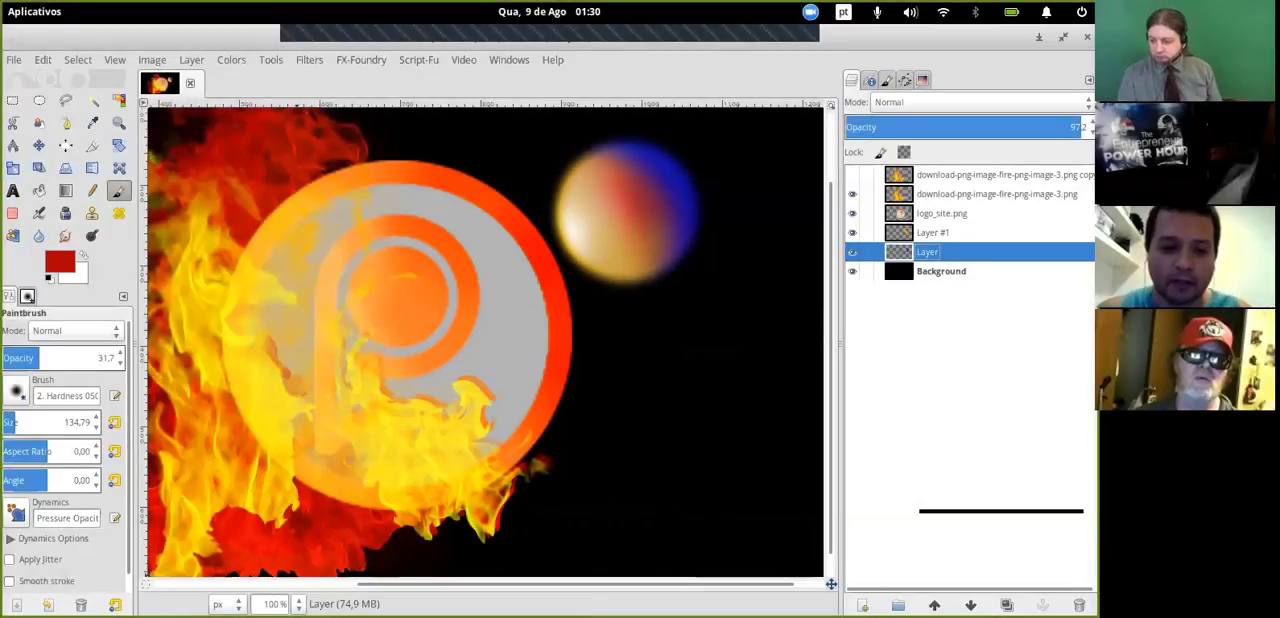
left_click(298, 604)
left_click(282, 523)
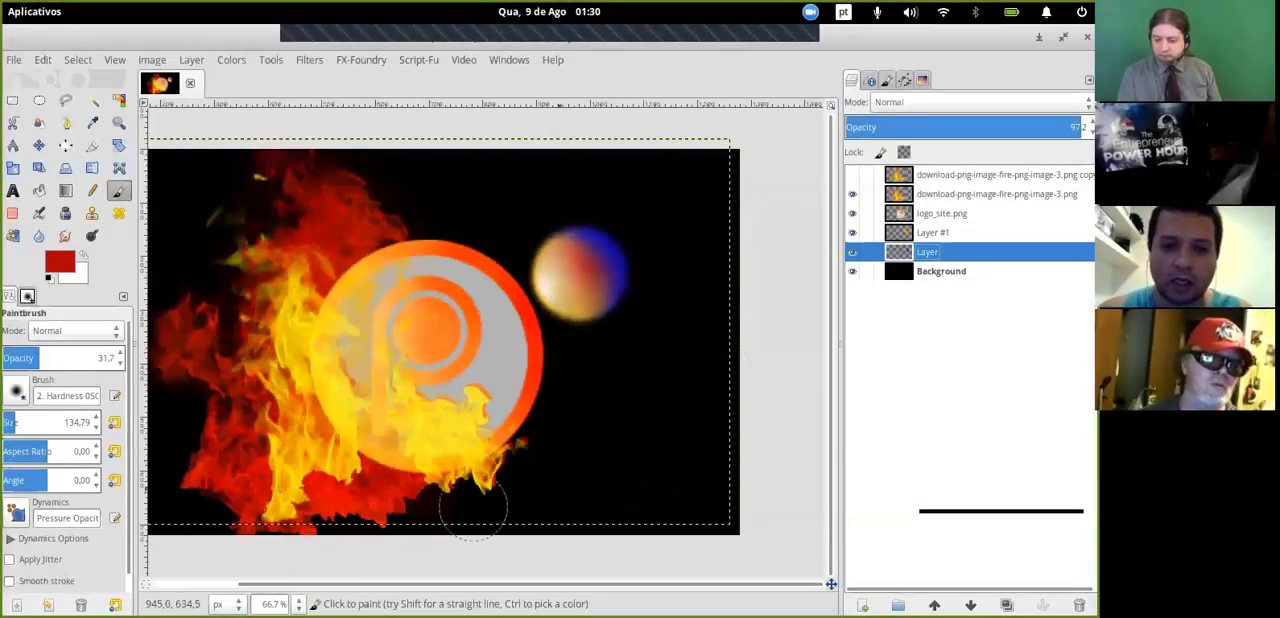
scroll(473, 508, "left", 3)
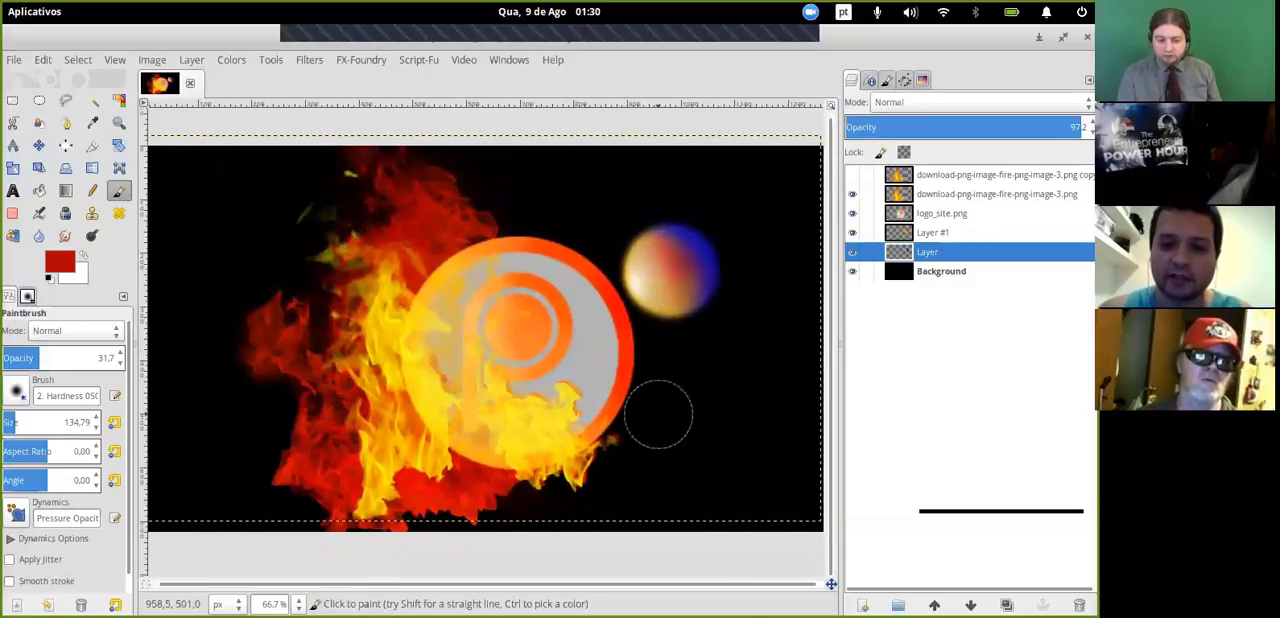
mouse_move(658, 414)
middle_mouse_down()
mouse_move(622, 412)
mouse_move(644, 422)
middle_mouse_up()
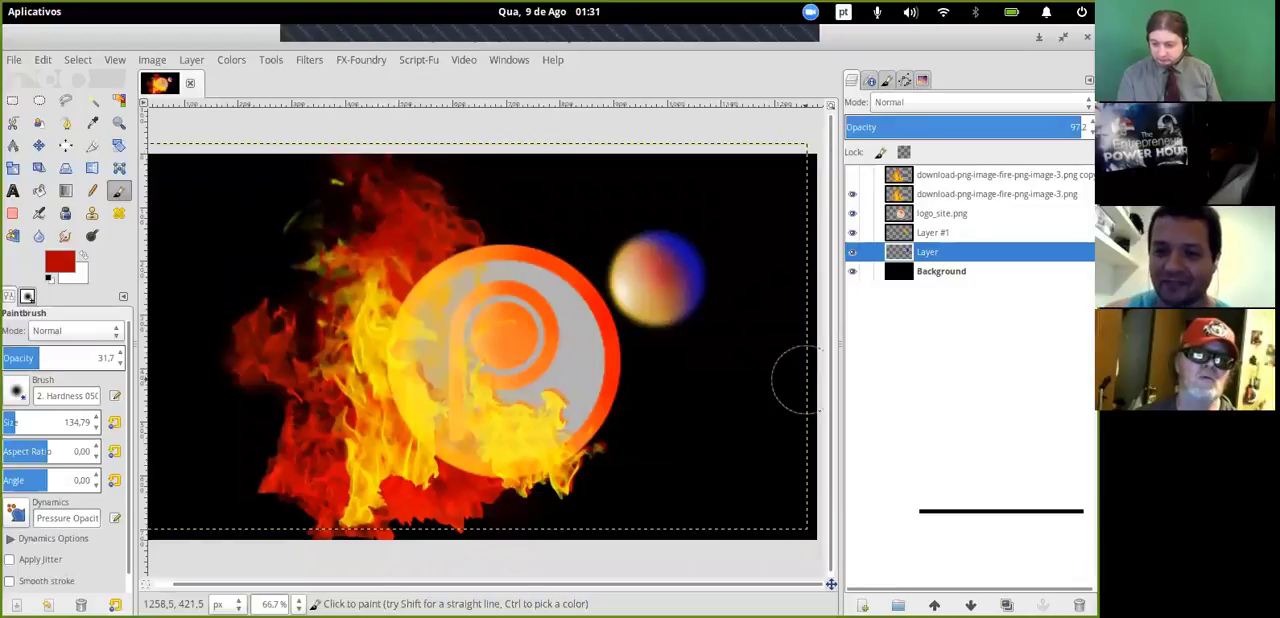
left_click(298, 604)
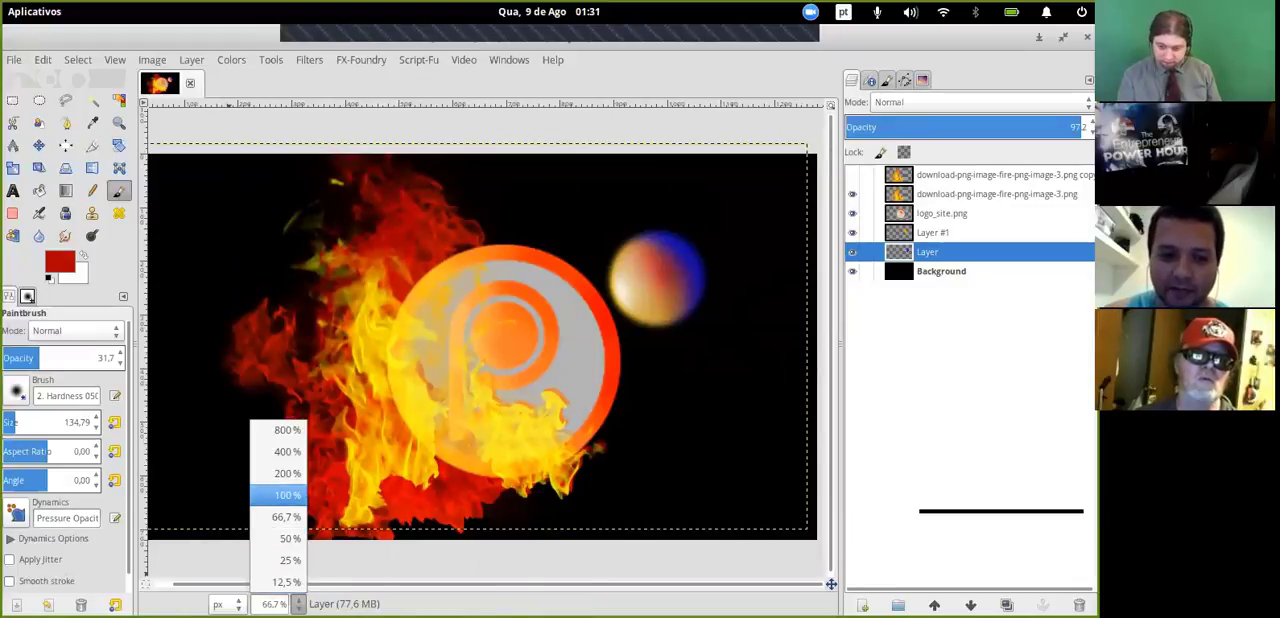
left_click(288, 495)
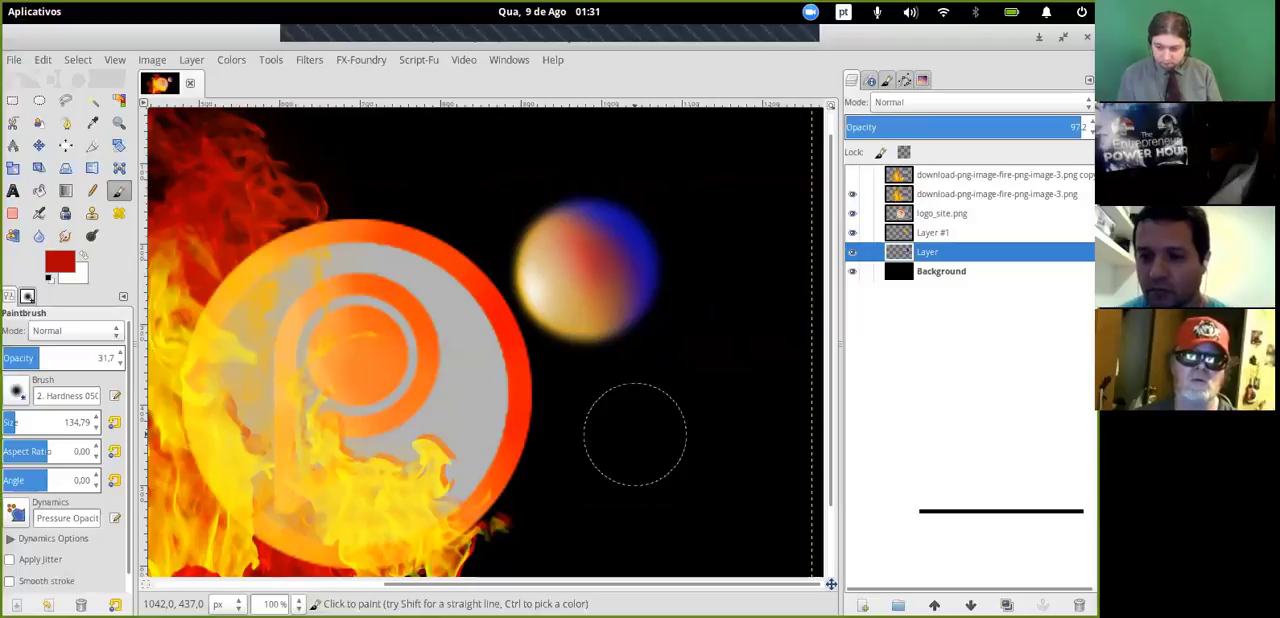
left_click(116, 124)
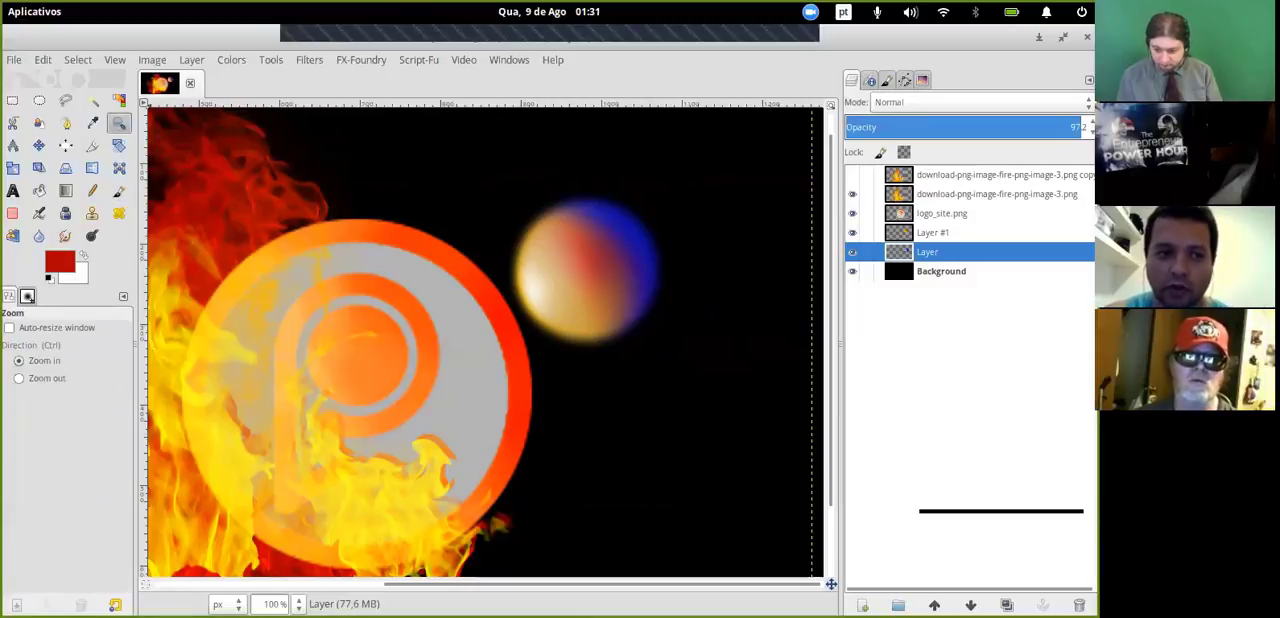
left_click(92, 122)
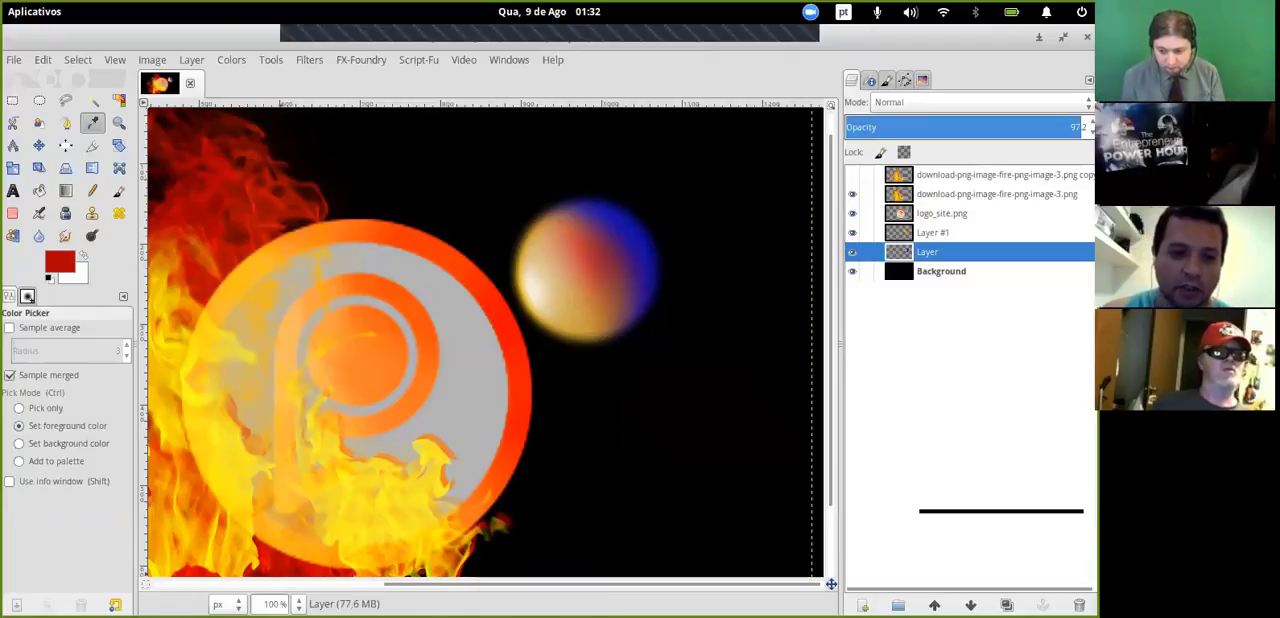
left_click(298, 604)
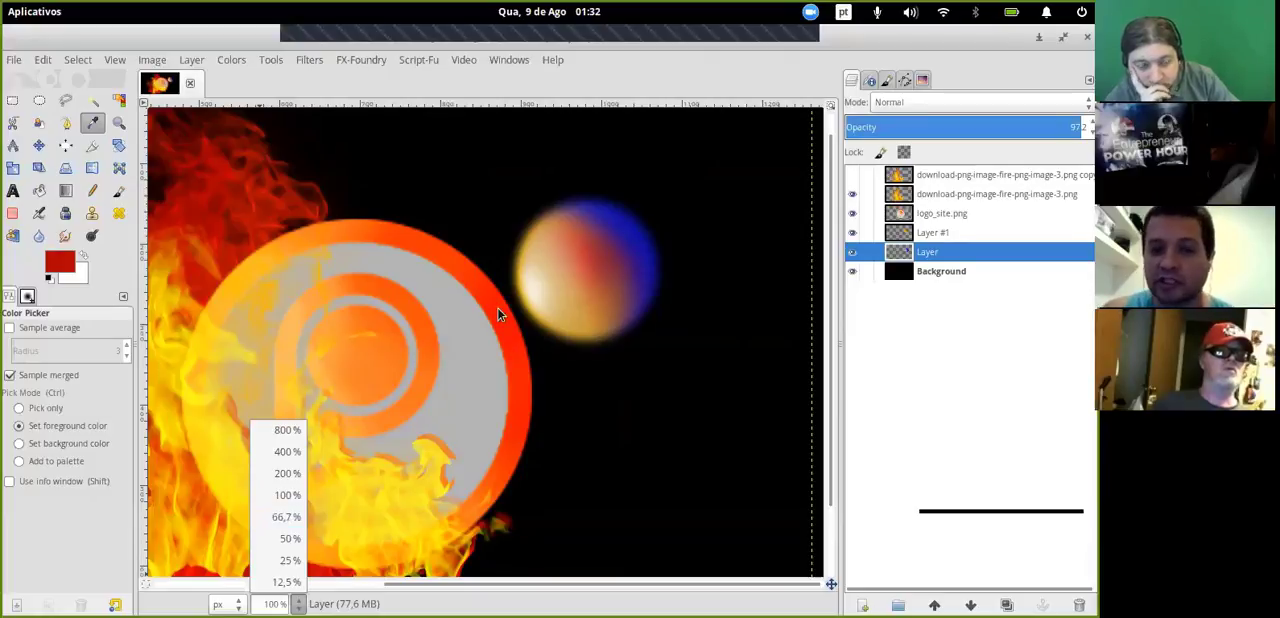
left_click(668, 75)
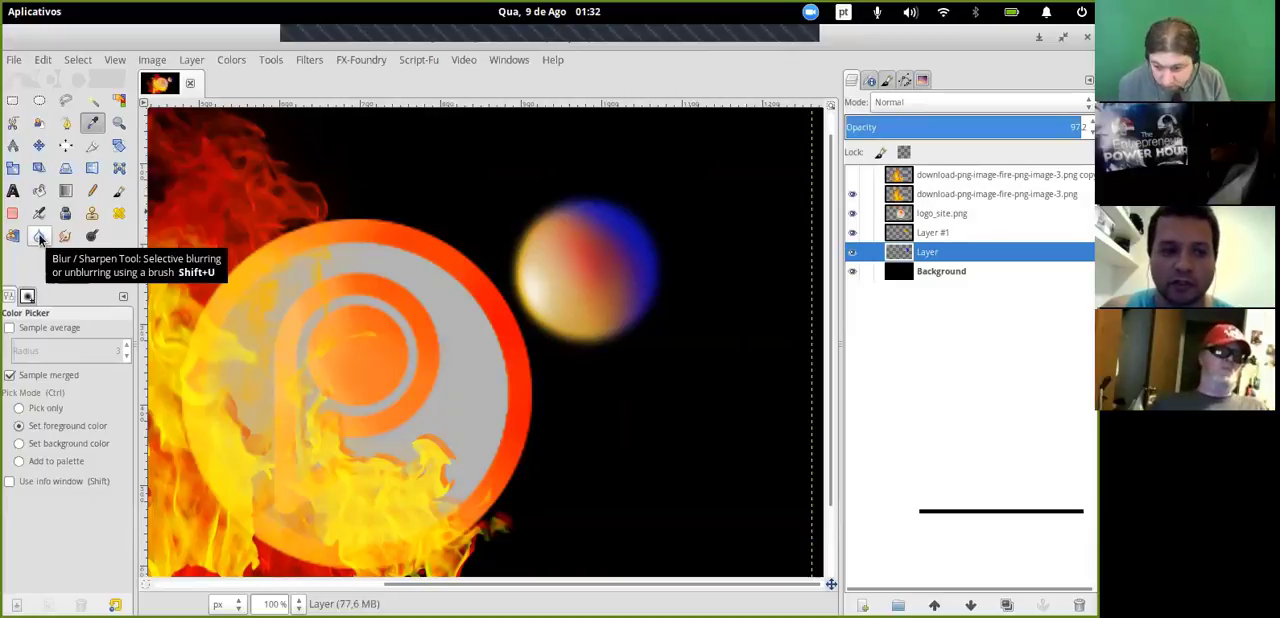
- Set the Blur / Sharpen brush size to 161.55, blur along the logo's outer rim, and make logo_site.png the active layer
left_click(39, 238)
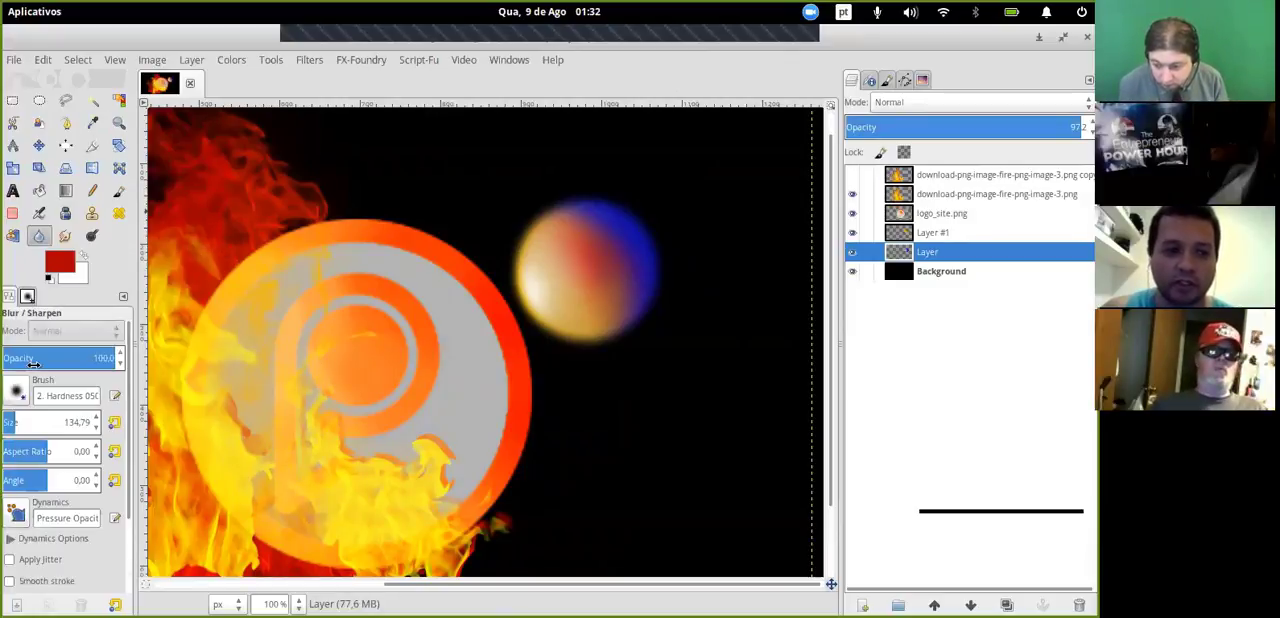
left_click(37, 418)
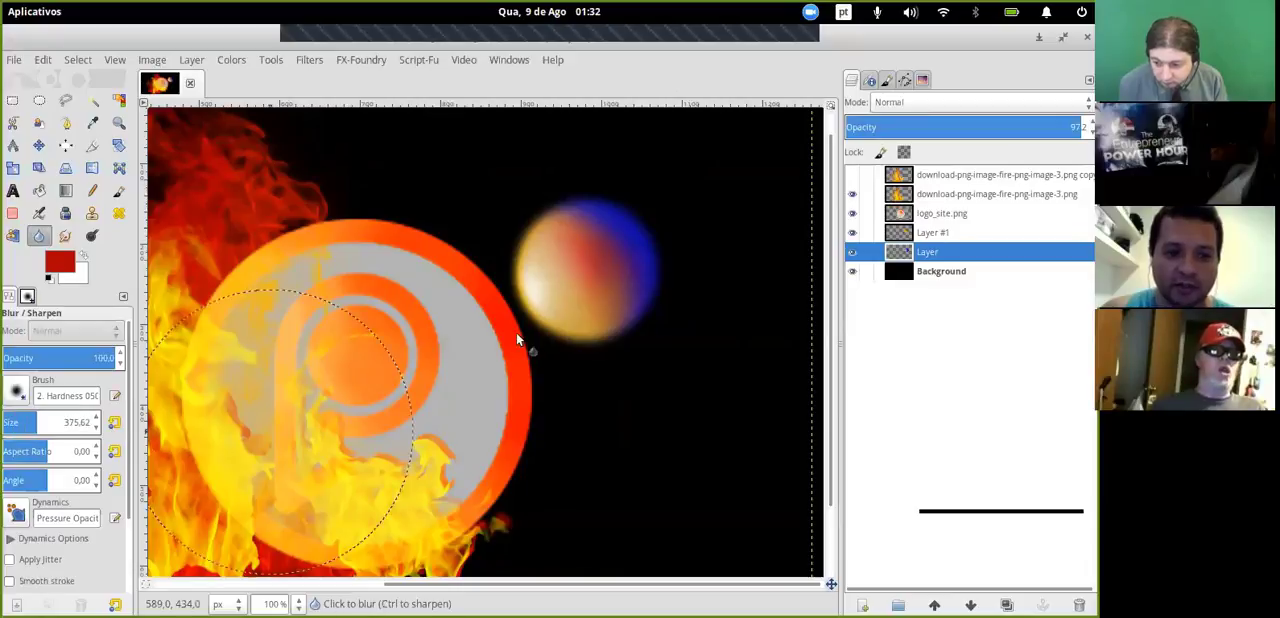
left_click(36, 419)
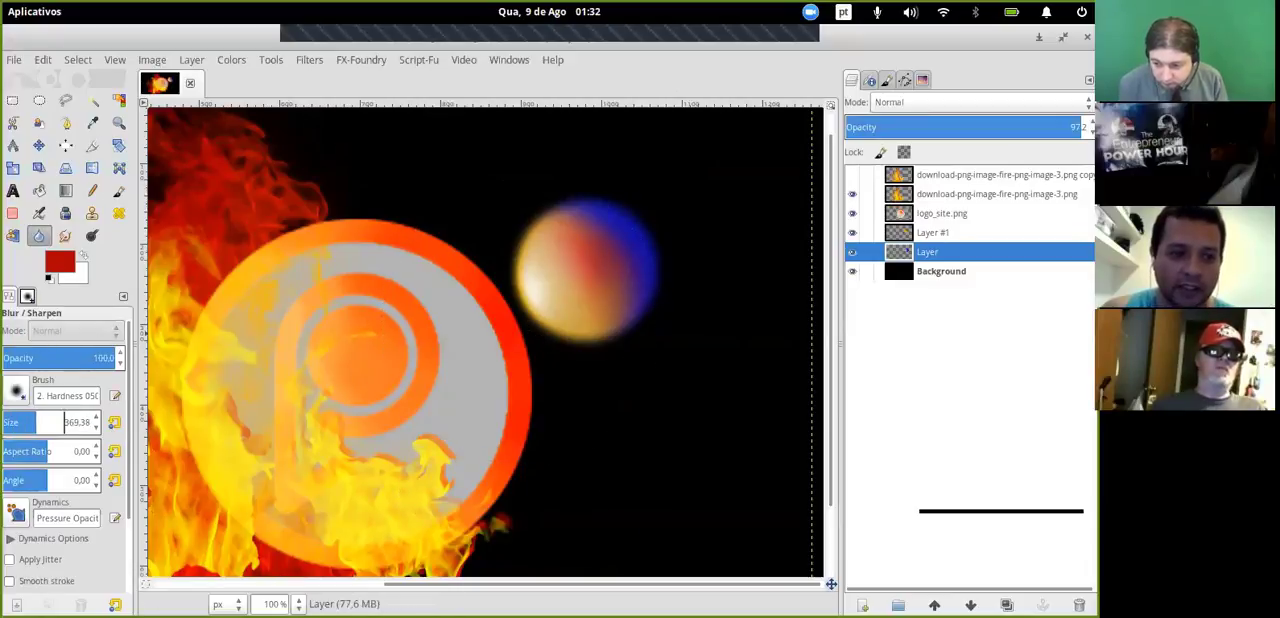
left_click_drag(36, 419, 17, 419)
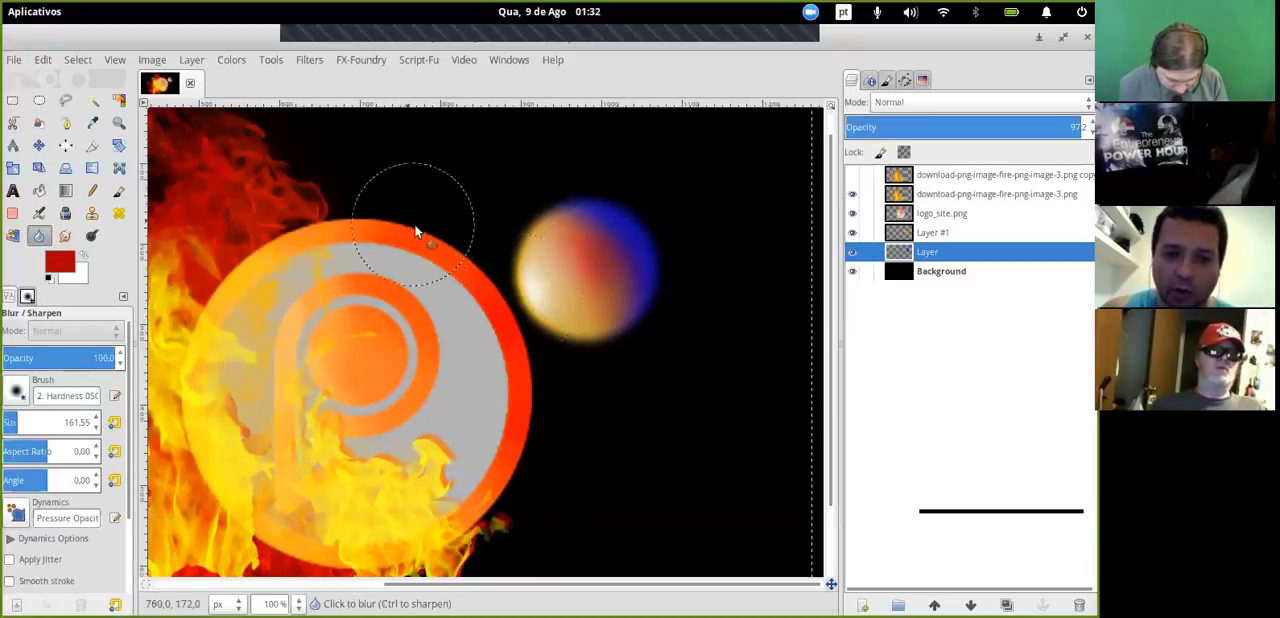
mouse_move(416, 232)
left_mouse_down()
mouse_move(490, 308)
mouse_move(497, 345)
left_mouse_up()
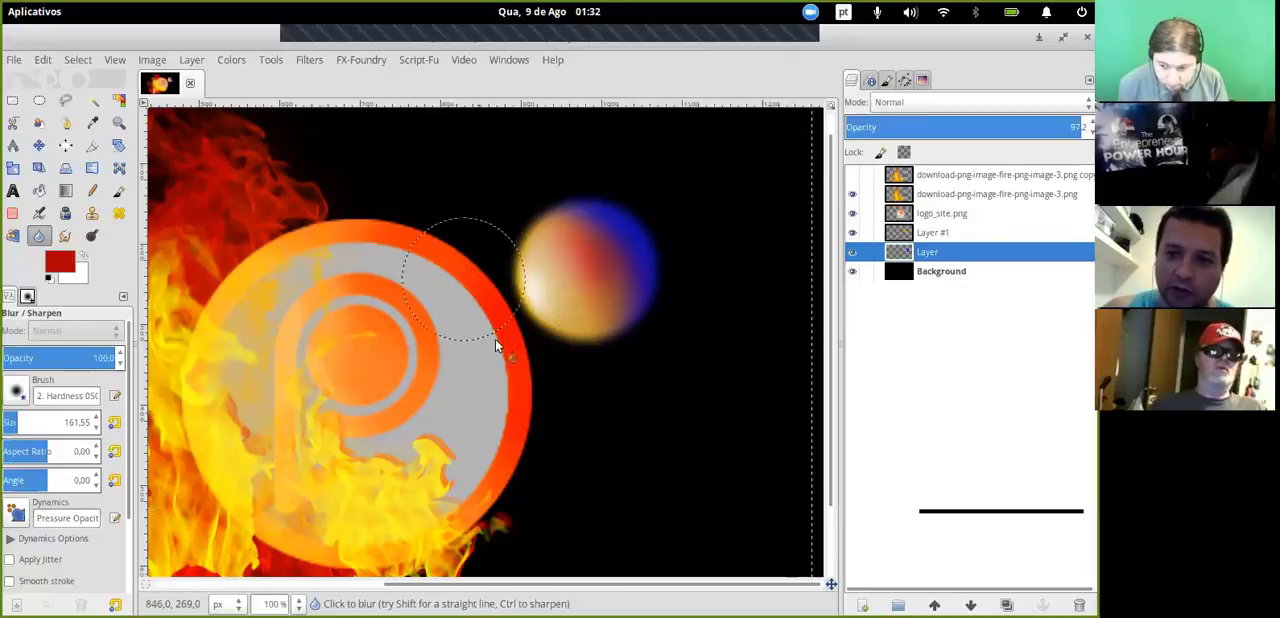
left_click(940, 213)
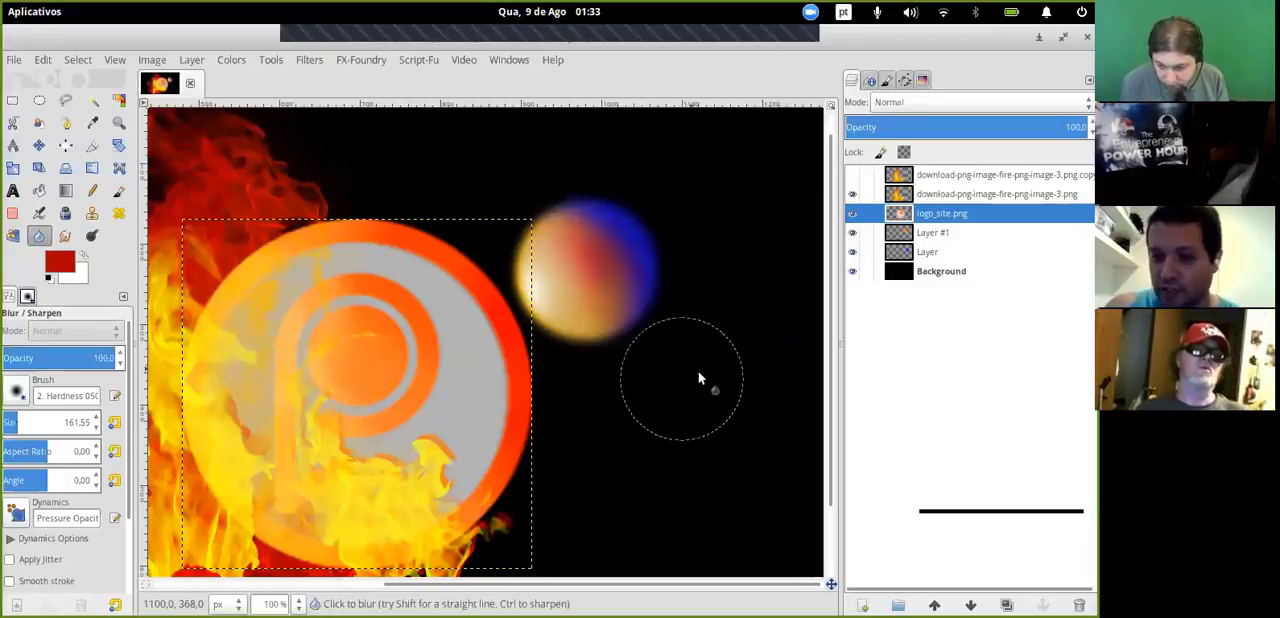
- Duplicate the sphere's base layer named Layer and raise the copy above Layer #1
left_click(928, 252)
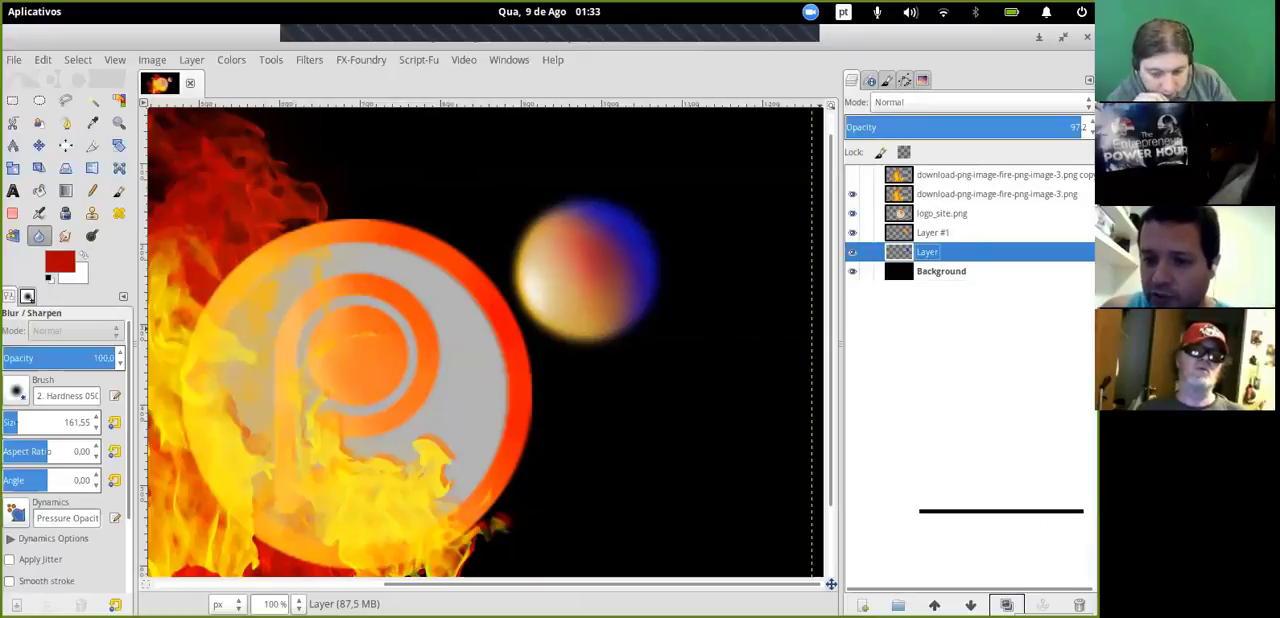
left_click(1006, 604)
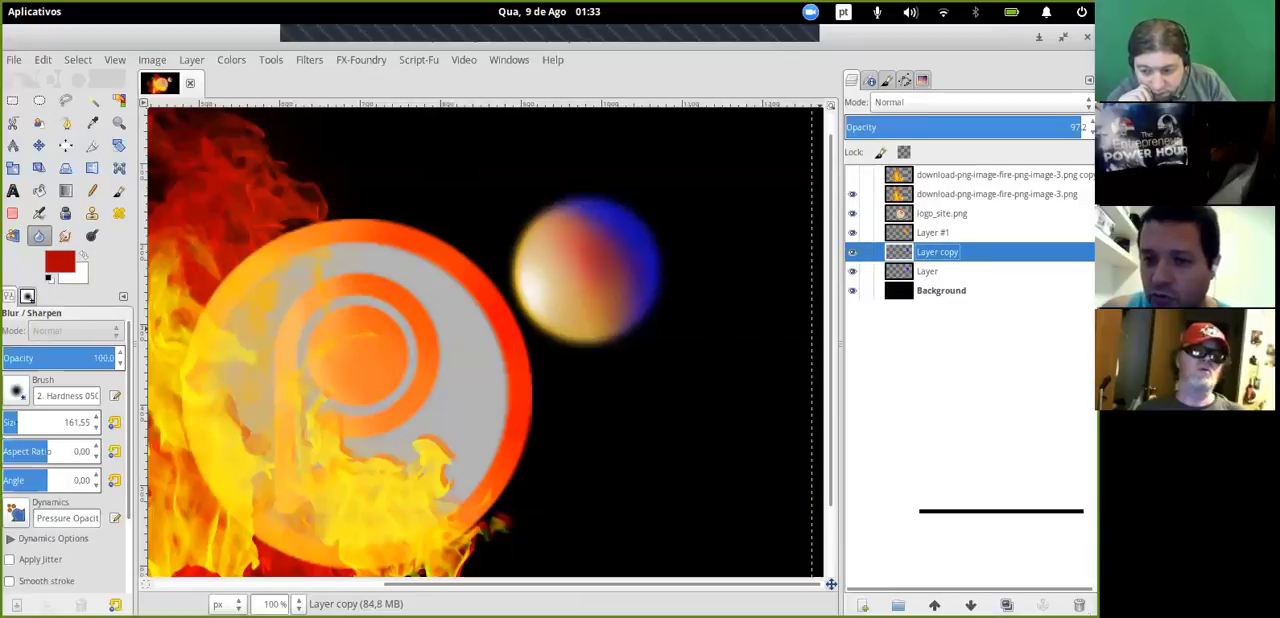
left_click_drag(912, 252, 912, 238)
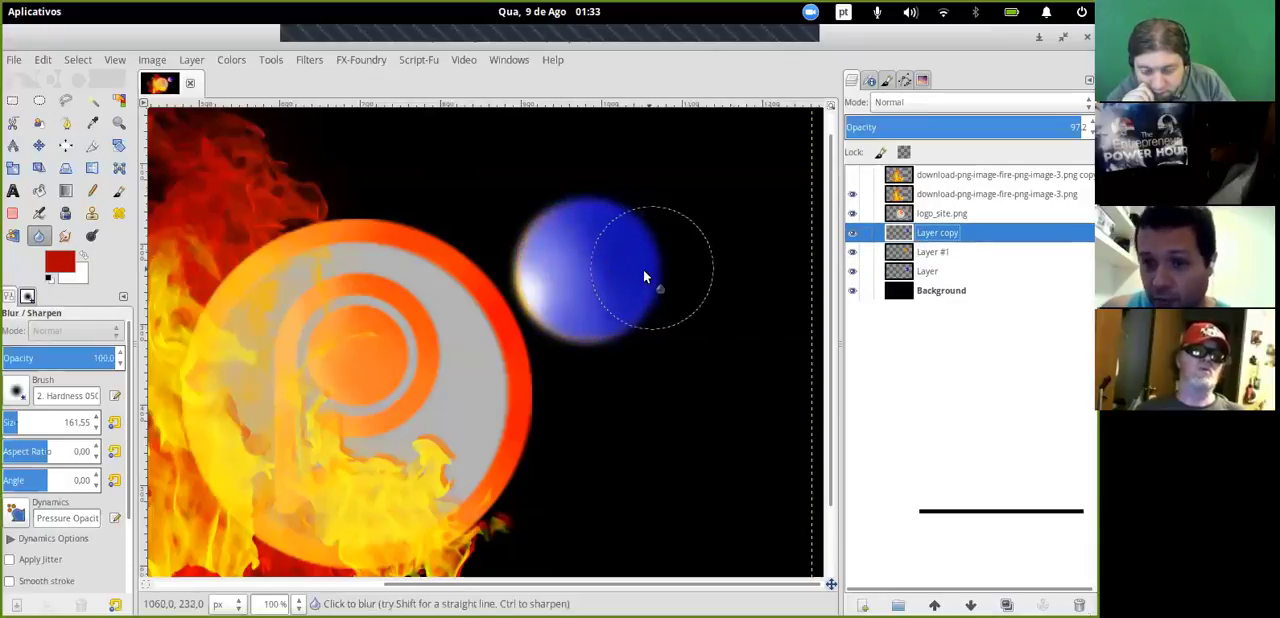
- Fill the copied sphere with black as the foreground color, then delete that copy
left_click(48, 277)
key("ctrl+comma")
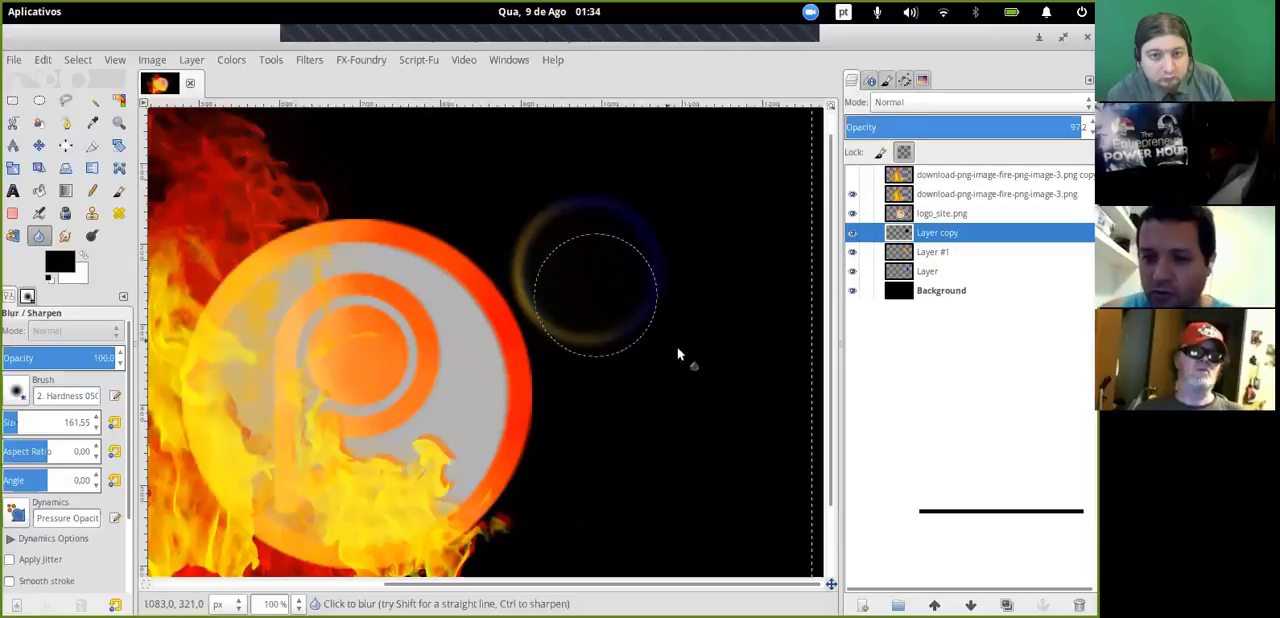
left_click(1079, 605)
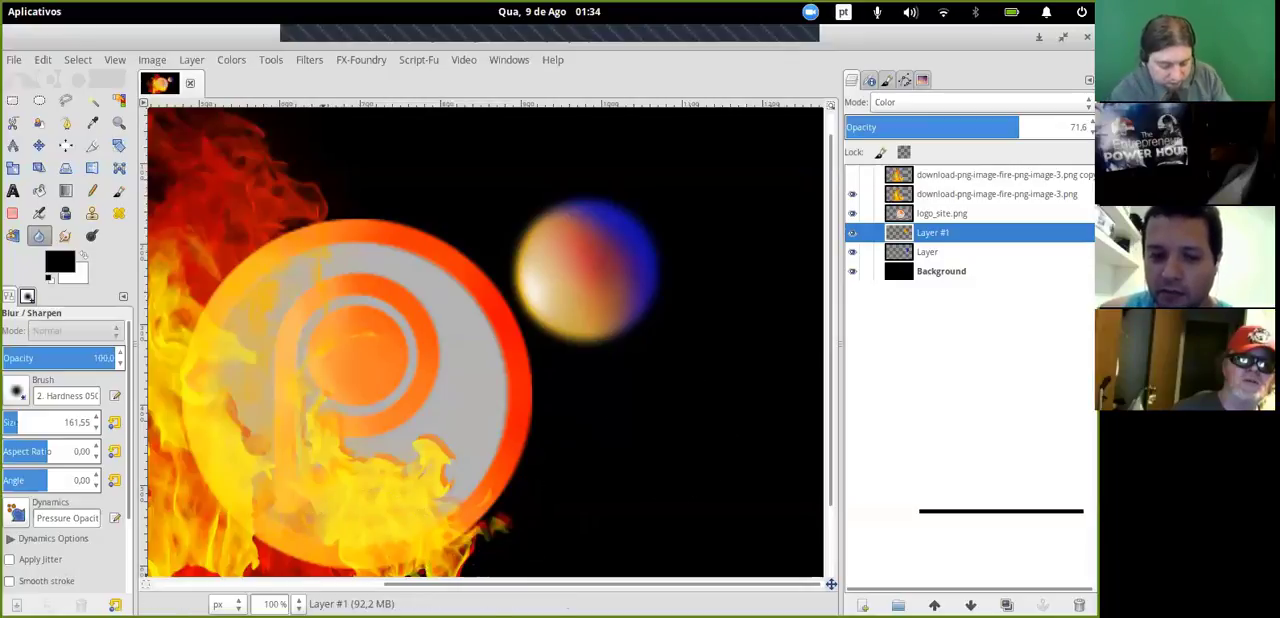
- Link Layer #1 and Layer so both sphere layers move together
left_click(298, 604)
left_click(287, 538)
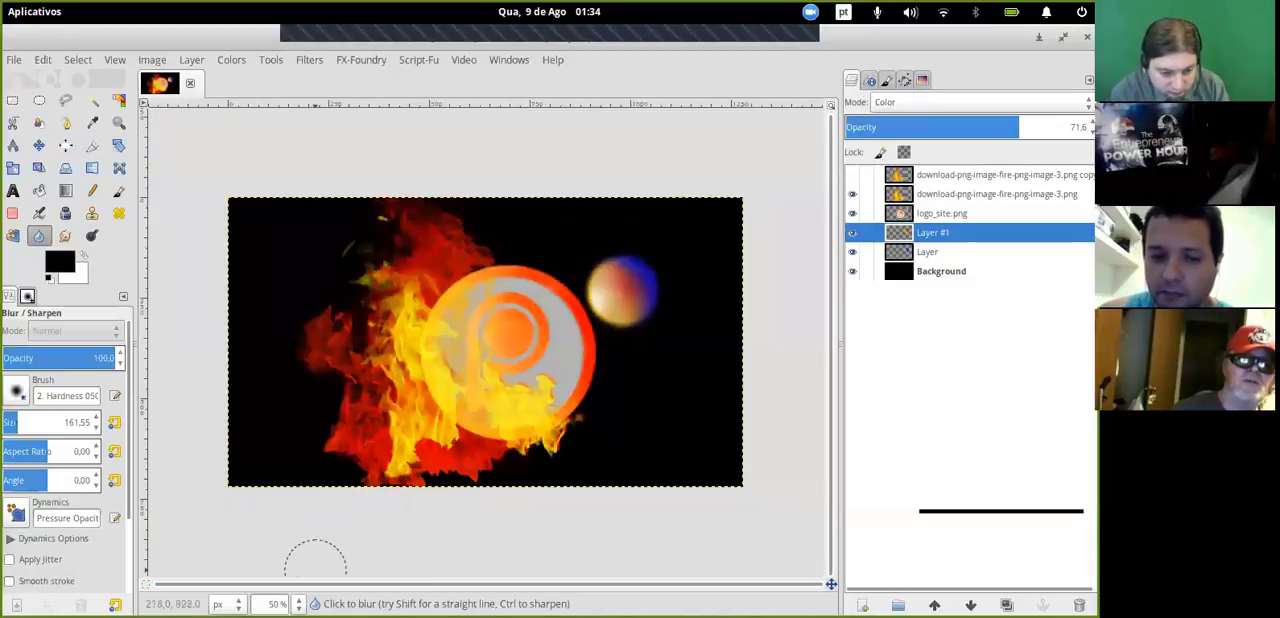
left_click(298, 604)
left_click(286, 517)
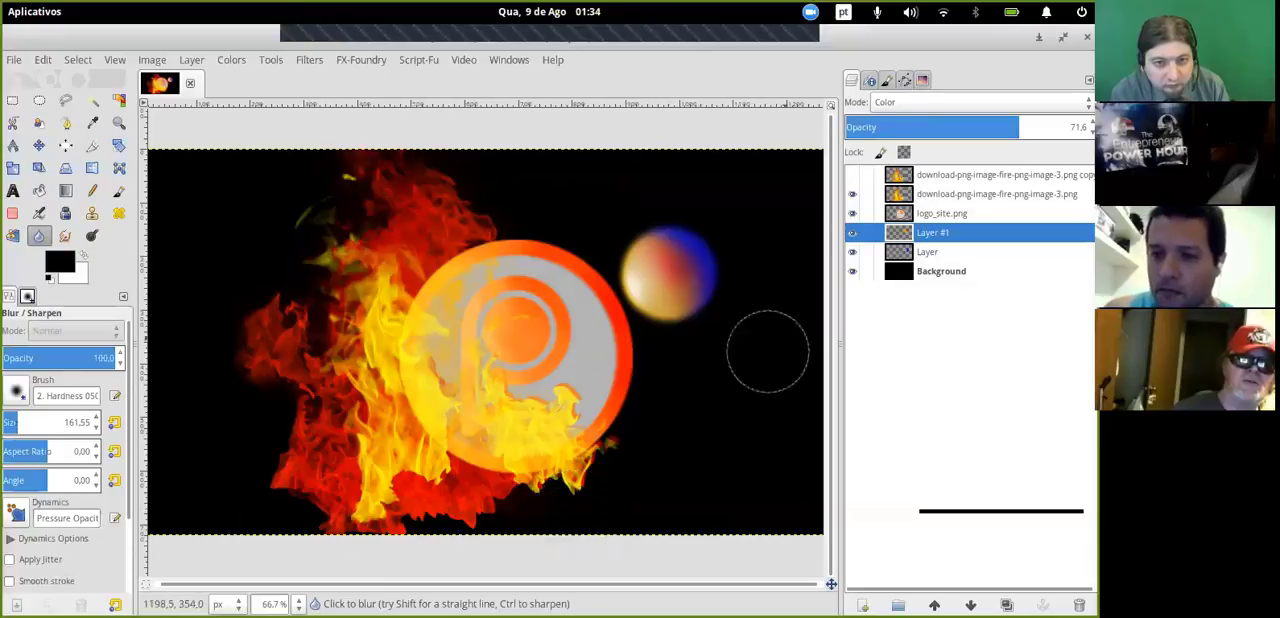
left_click(866, 251)
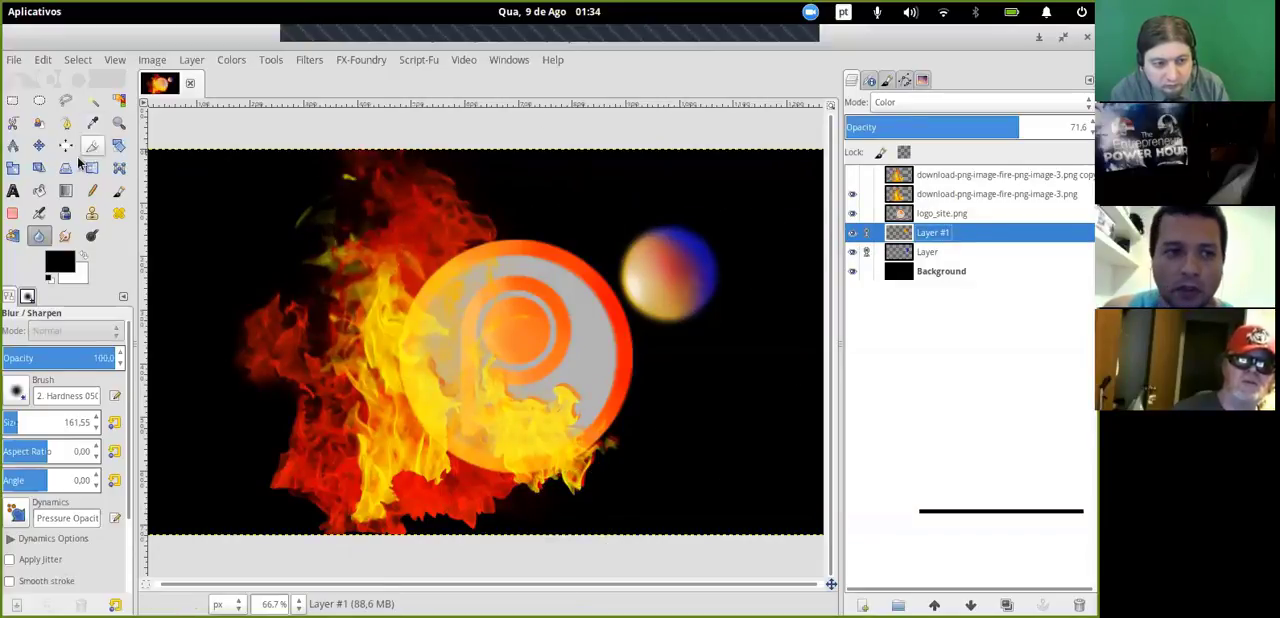
- Move the linked sphere layers in small shifts until the sphere overlaps the upper-right edge of the logo
left_click(39, 145)
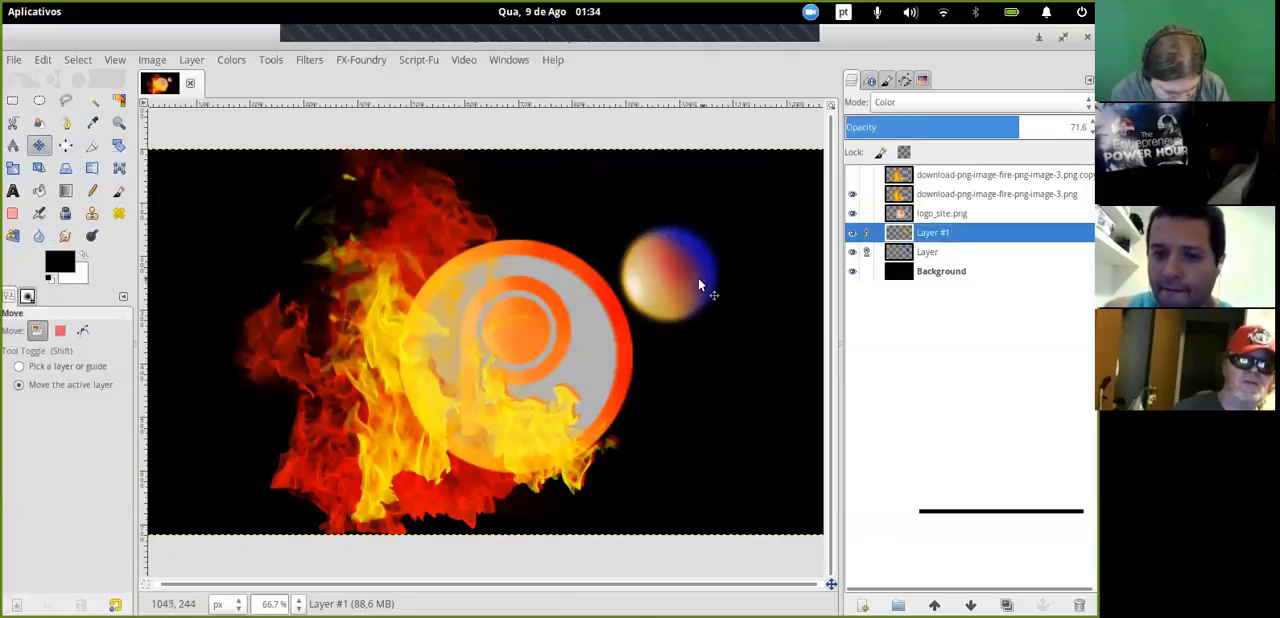
left_click_drag(698, 274, 668, 251)
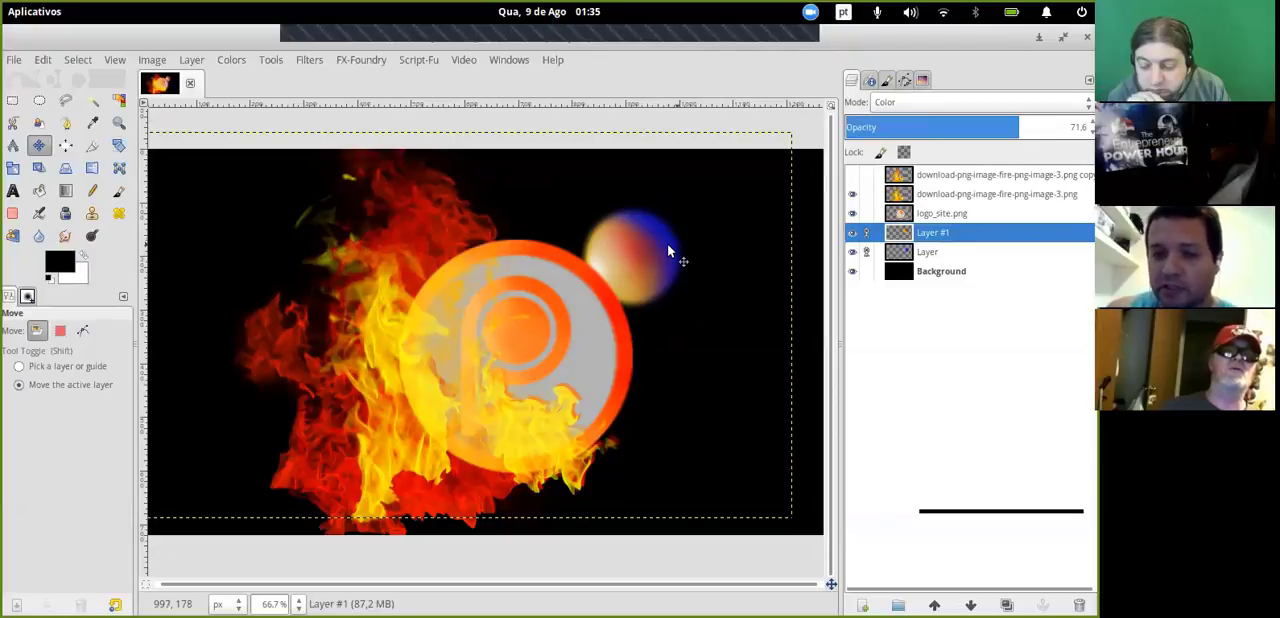
mouse_move(669, 251)
left_mouse_down()
mouse_move(656, 261)
mouse_move(686, 255)
mouse_move(652, 263)
left_mouse_up()
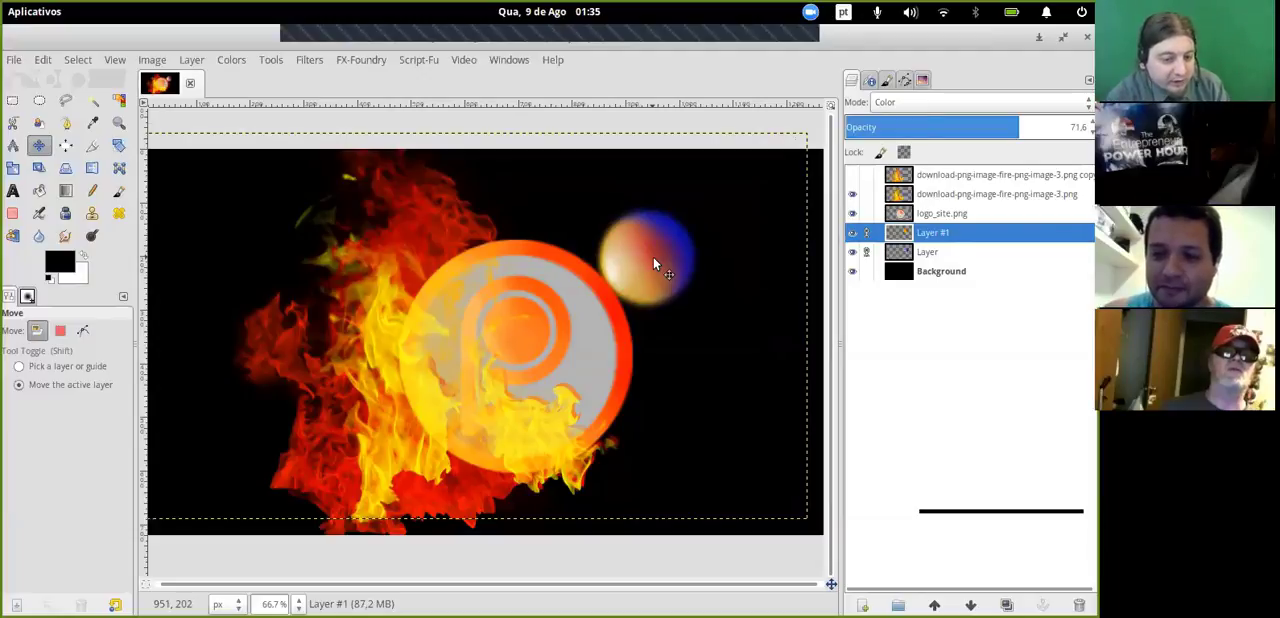
left_click_drag(653, 257, 635, 269)
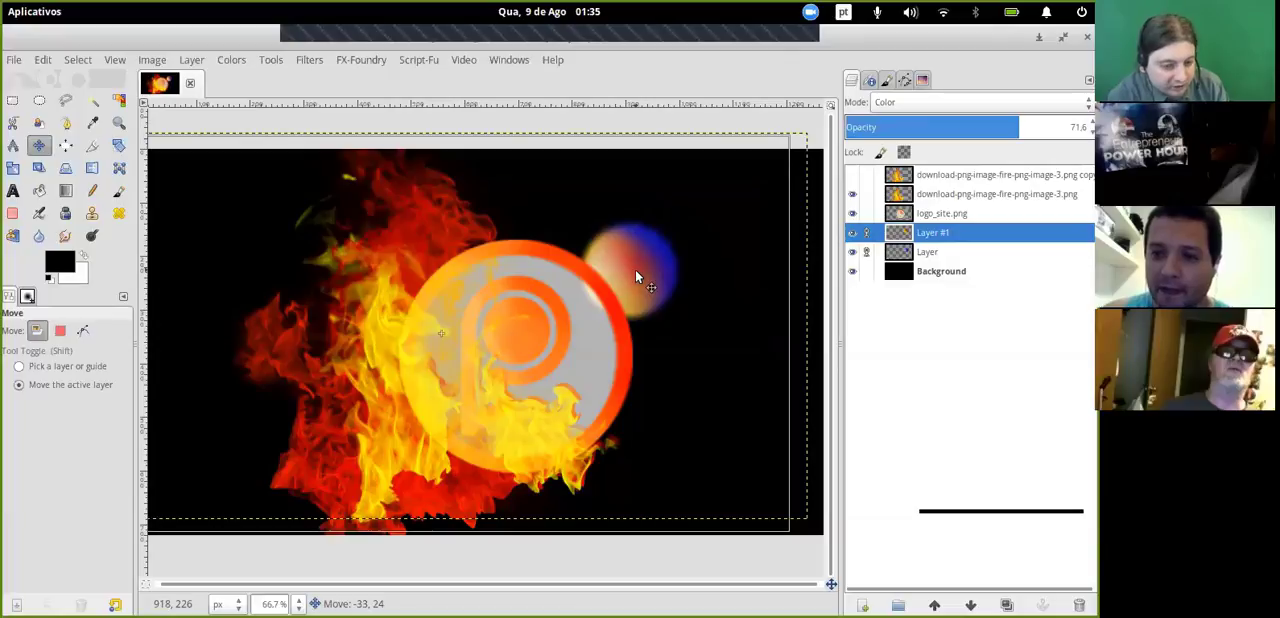
left_click_drag(635, 269, 617, 288)
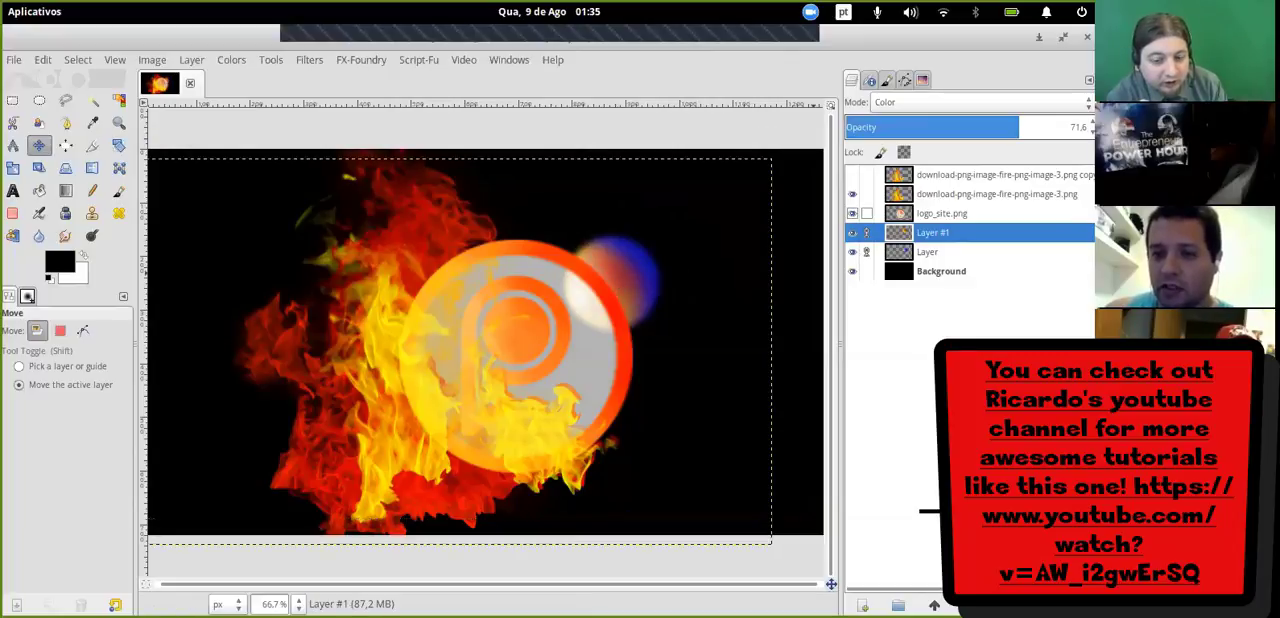
left_click(942, 213)
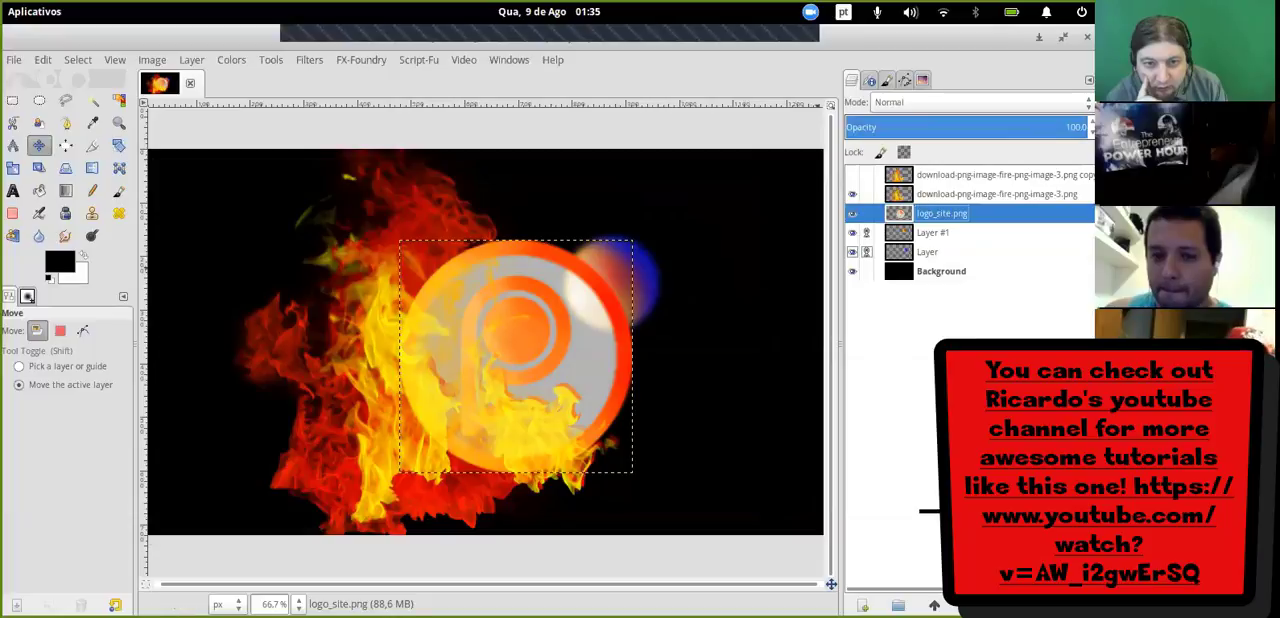
left_click(930, 232)
mouse_move(637, 276)
left_mouse_down()
mouse_move(674, 266)
mouse_move(677, 242)
mouse_move(644, 273)
left_mouse_up()
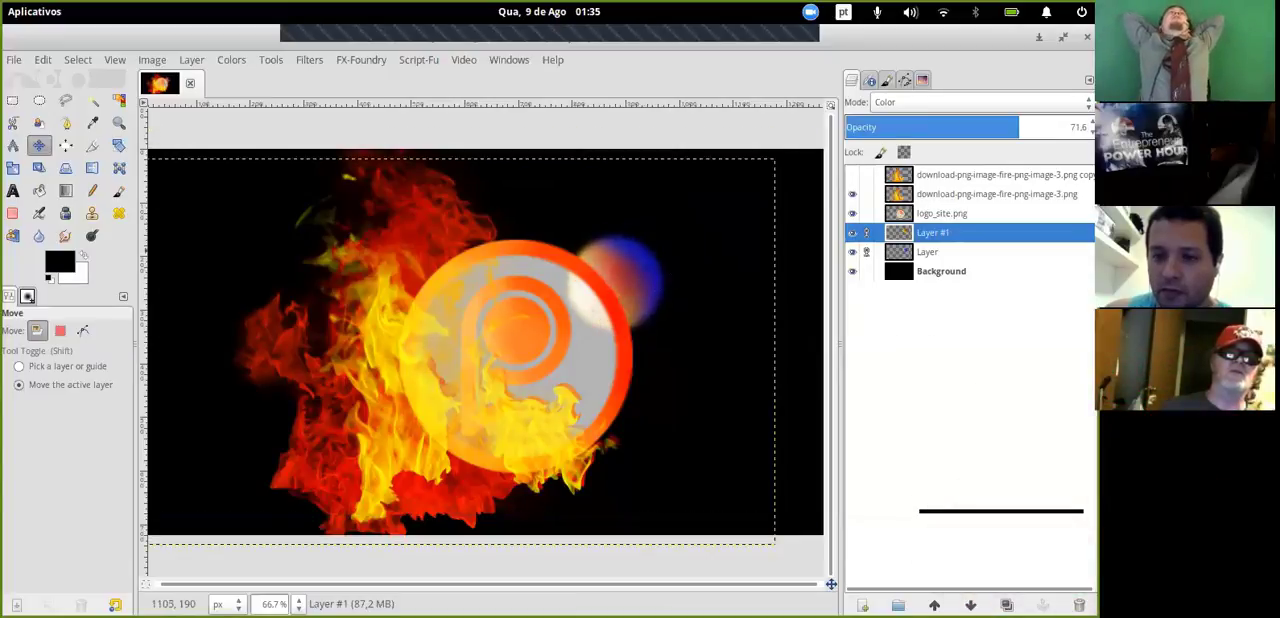
- Set the logo_site.png layer's opacity to 100 and move the linked sphere layers clear of the logo's right edge
left_click(858, 213)
left_click_drag(896, 127, 1085, 127)
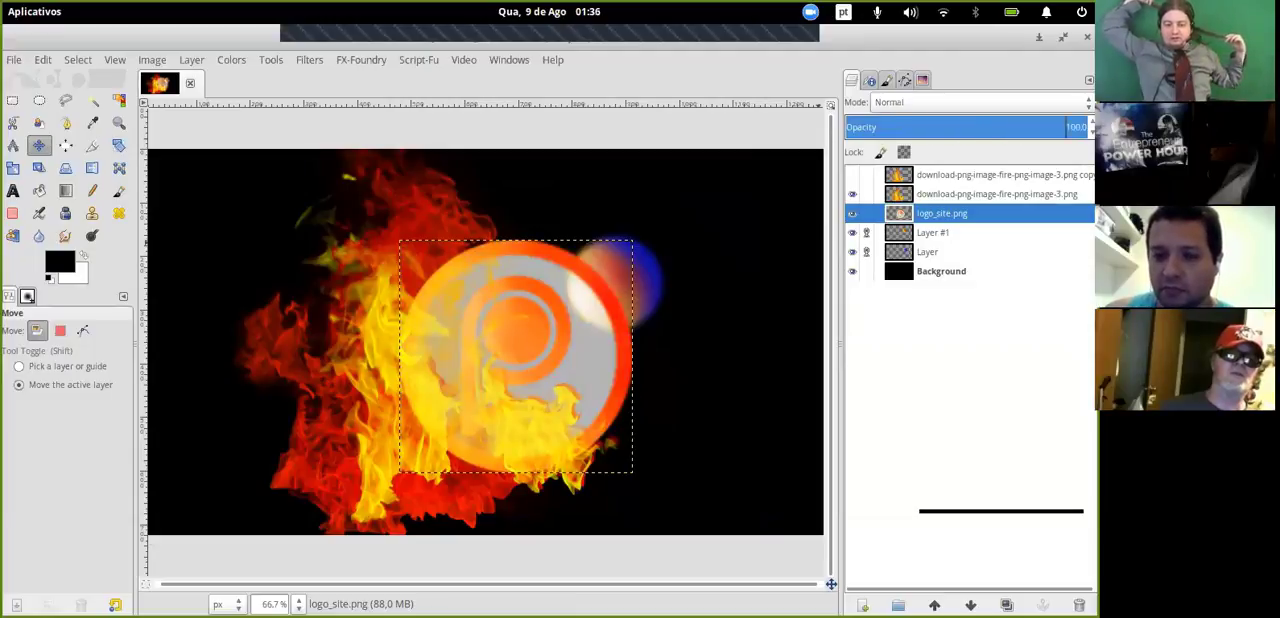
left_click(932, 232)
left_click_drag(634, 276, 668, 286)
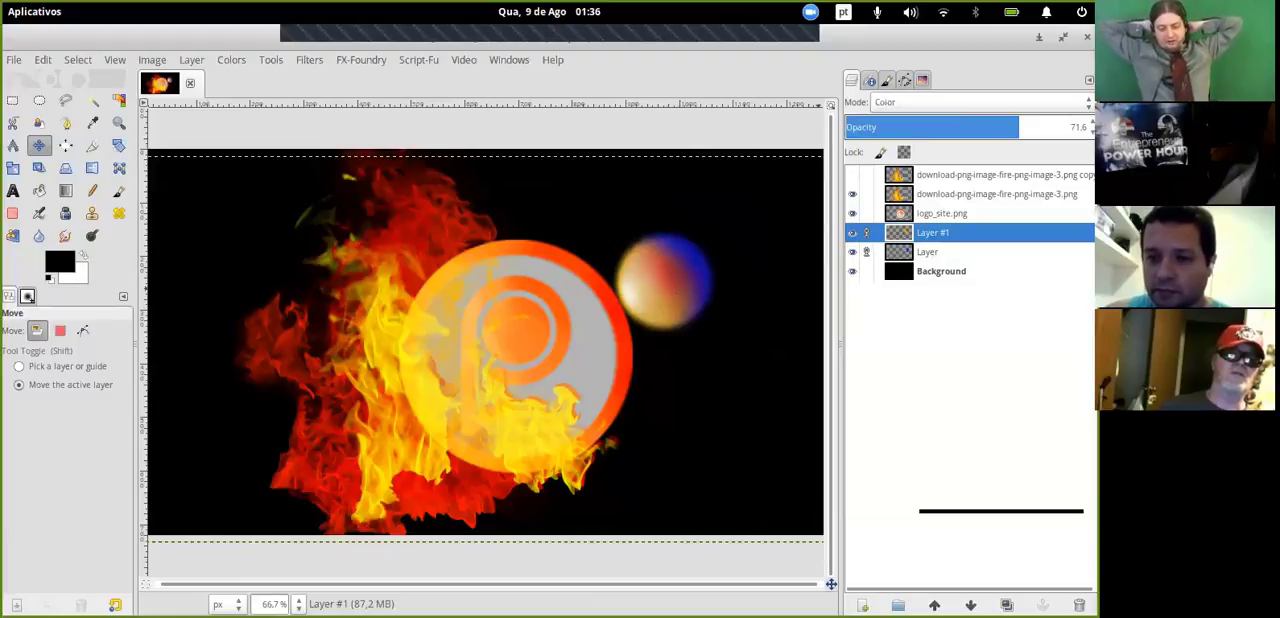
- Lower the opacity of the sphere's base layer to about 18 and set Layer #1's opacity to 100
left_click(895, 125)
left_click(897, 245)
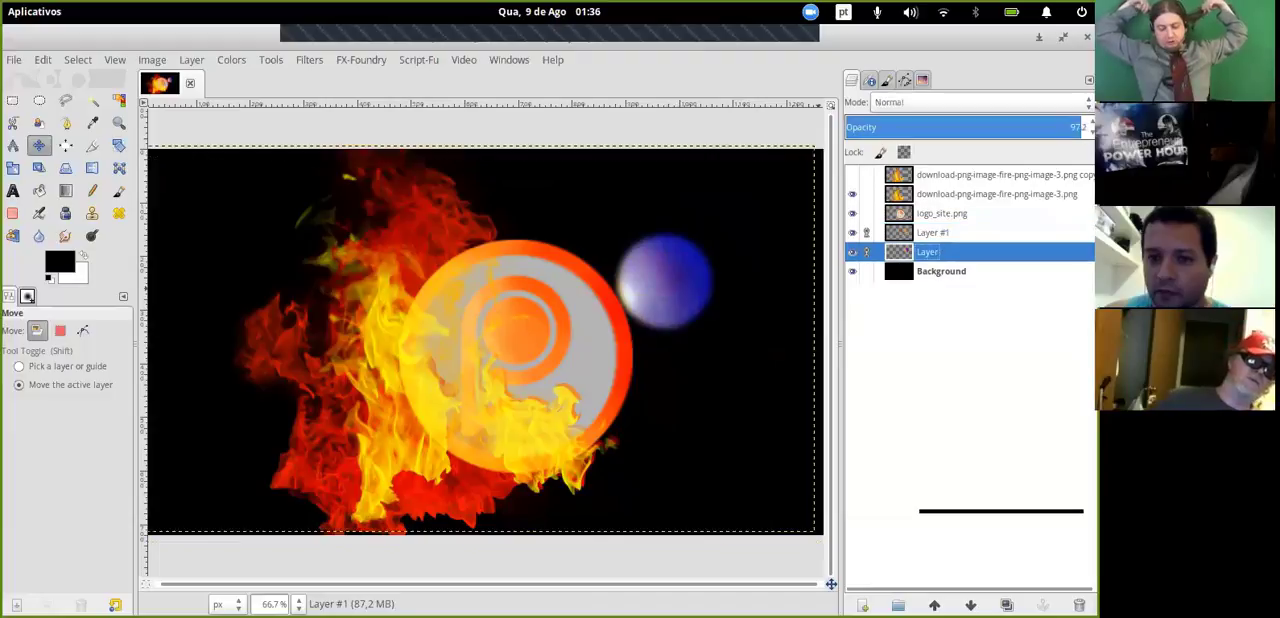
left_click(889, 125)
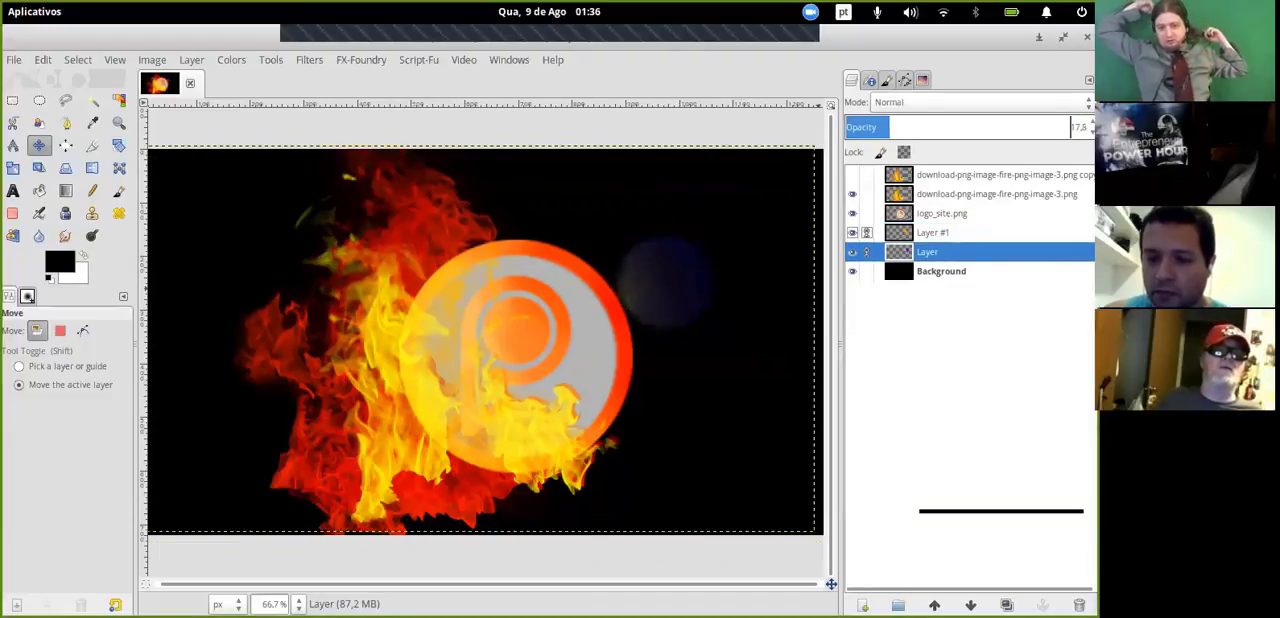
left_click(897, 234)
left_click_drag(919, 125, 1085, 125)
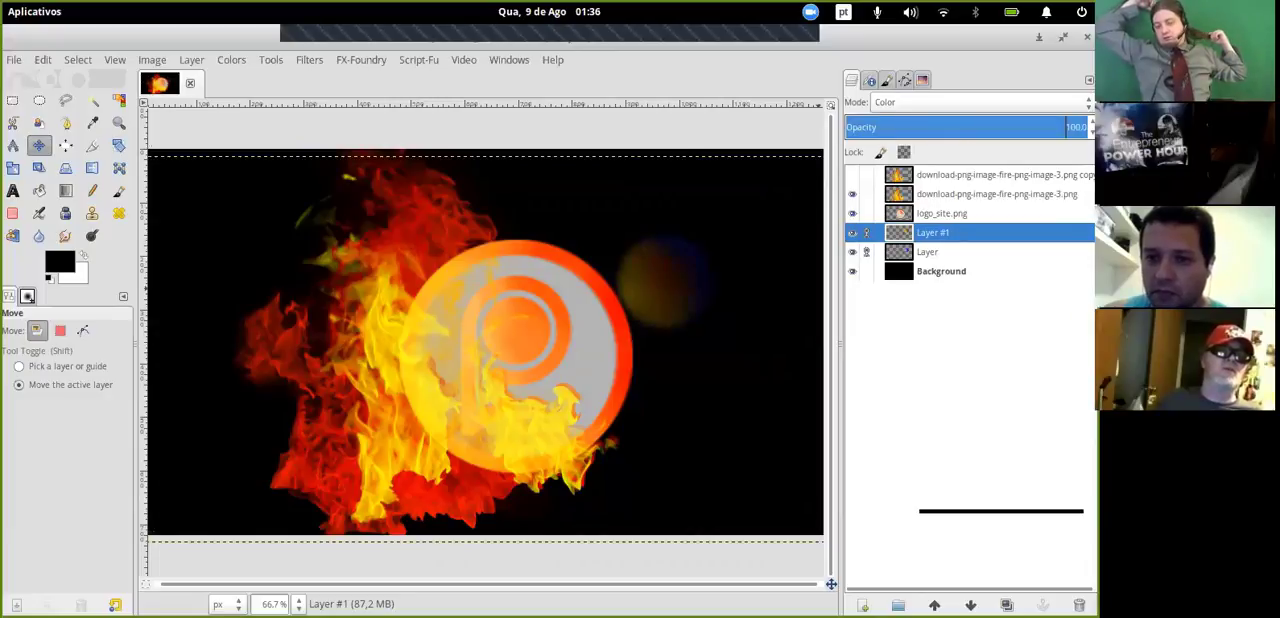
- Set the opacity of the sphere's base layer to 100 and move the linked sphere layers up and to the right
left_click(897, 243)
left_click_drag(890, 127, 1088, 127)
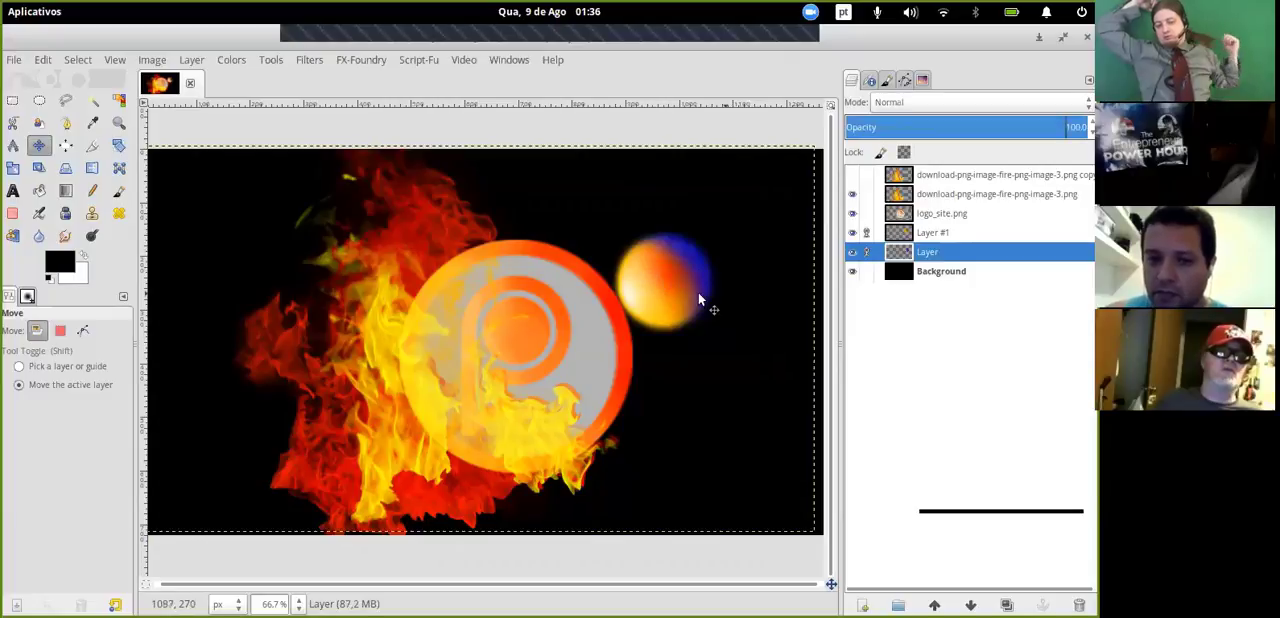
left_click_drag(693, 268, 737, 249)
- Hide and show Layer #1 to compare the sphere with and without its colour overlay
left_click(852, 232)
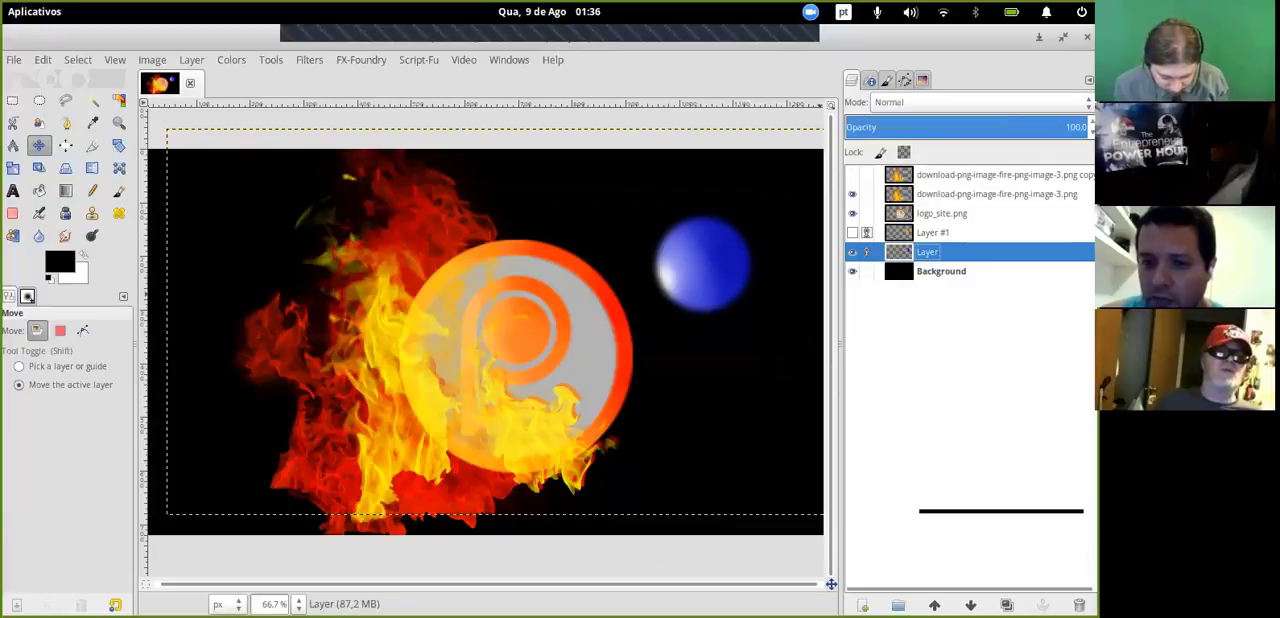
left_click(852, 232)
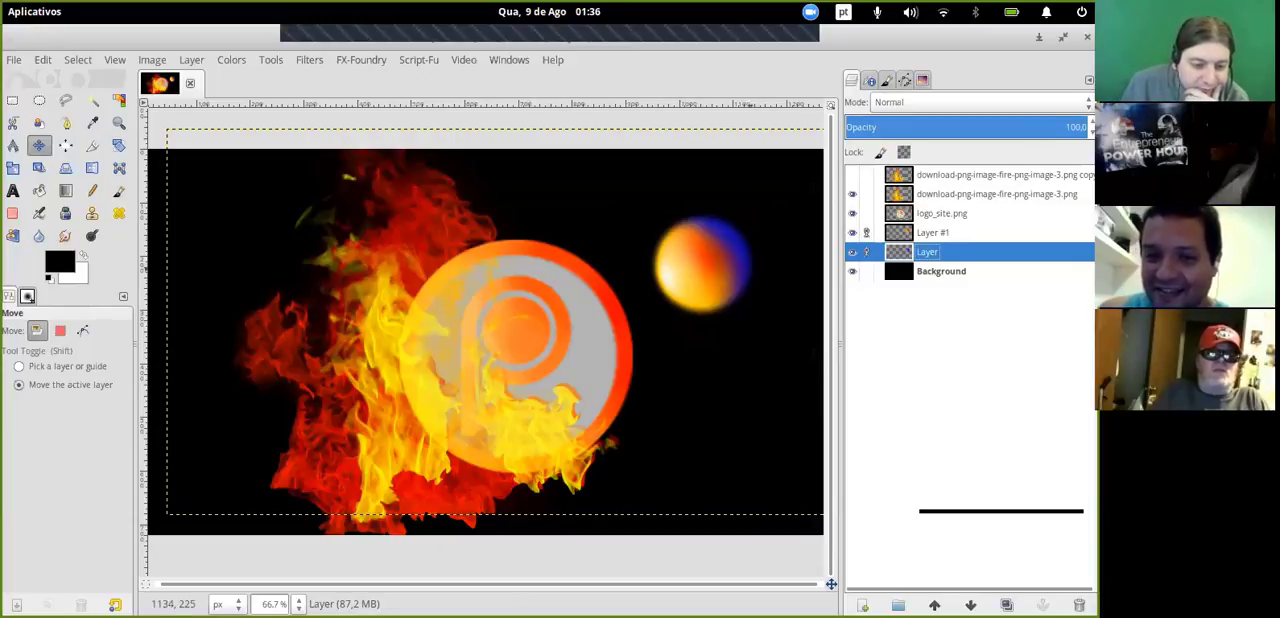
- Lower the opacity of the download-png-image-fire-png-image-3.png layer to 59.7 and make its copy layer visible without linking it
left_click(900, 194)
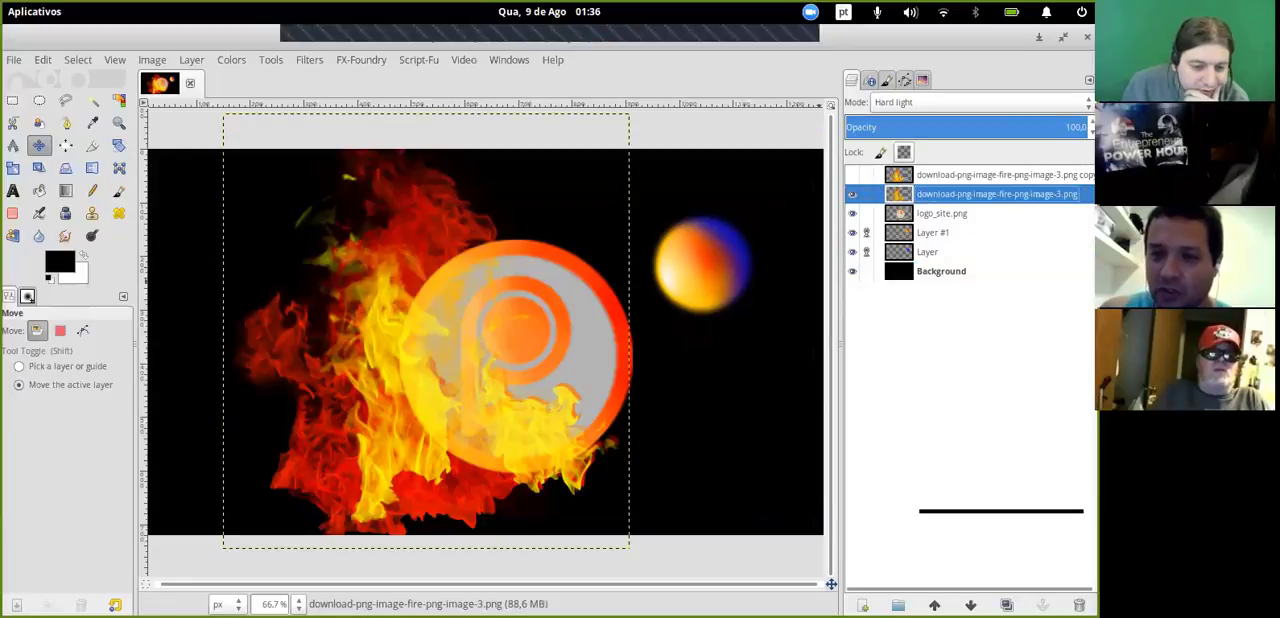
left_click_drag(900, 130, 990, 127)
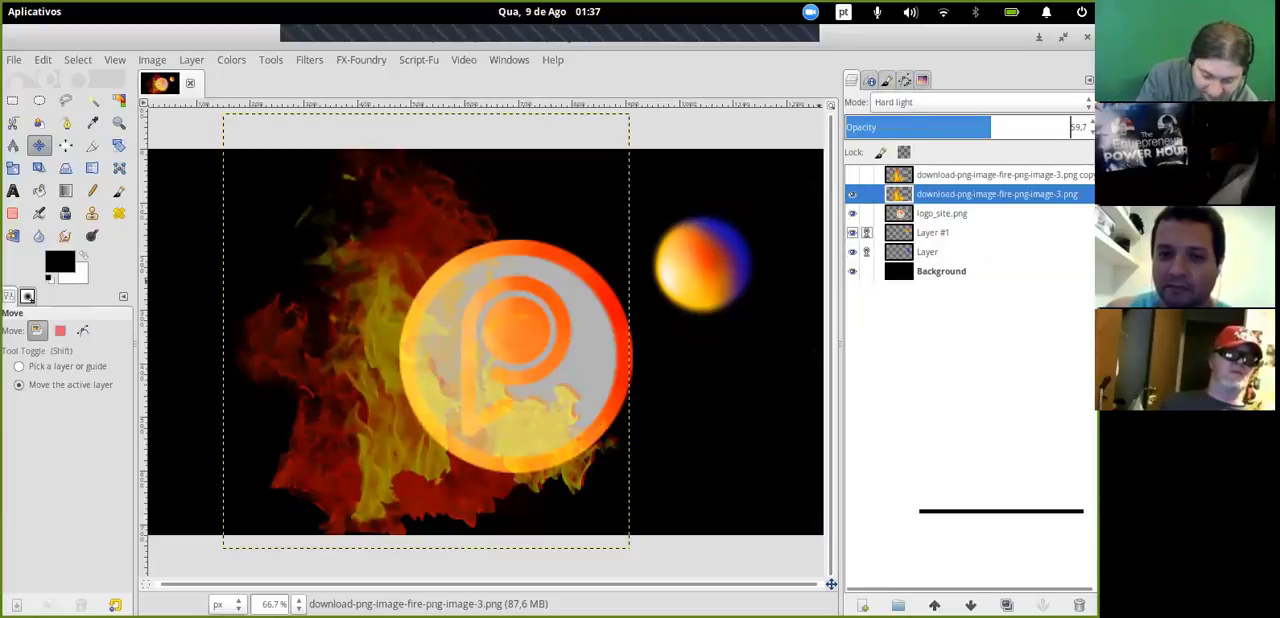
left_click(960, 175)
left_click(852, 175)
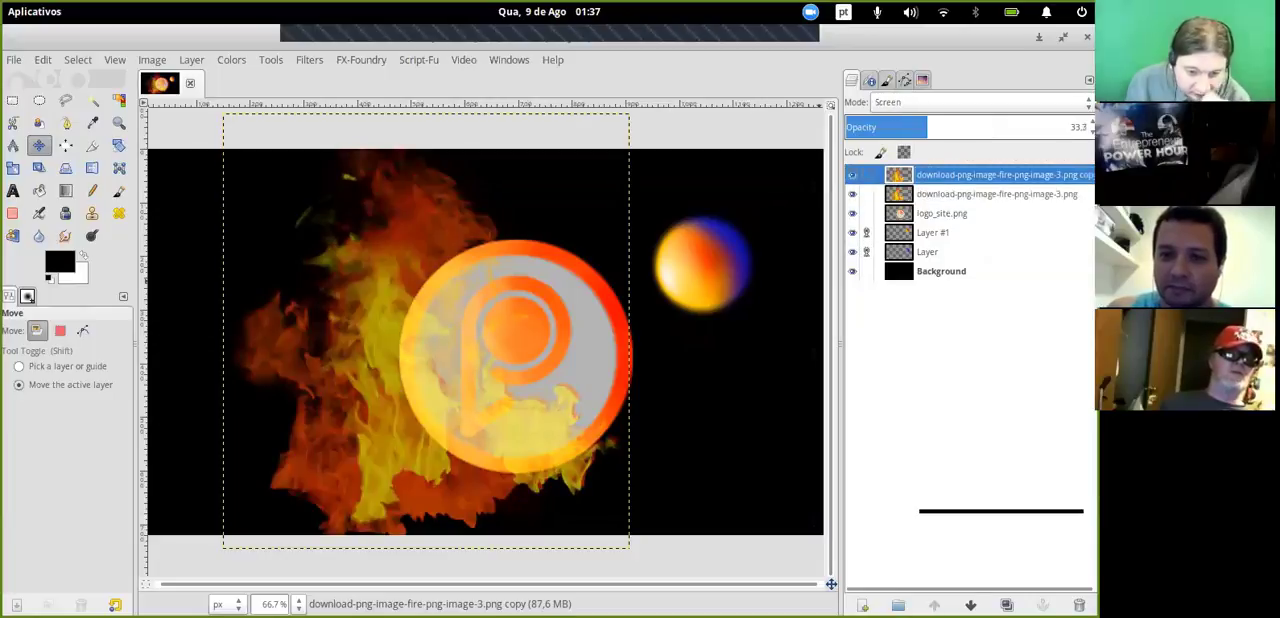
left_click(867, 175)
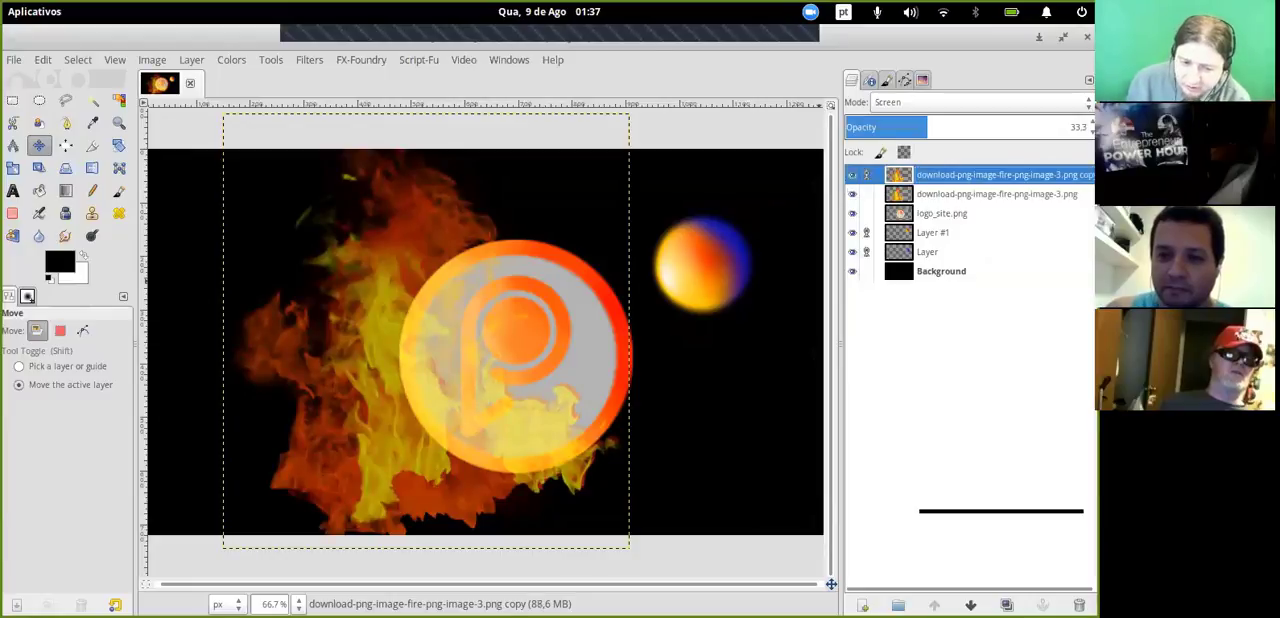
left_click(867, 175)
- Select Layer #1 and move the linked sphere layers in small shifts closer to the logo's upper-right edge
left_click(932, 232)
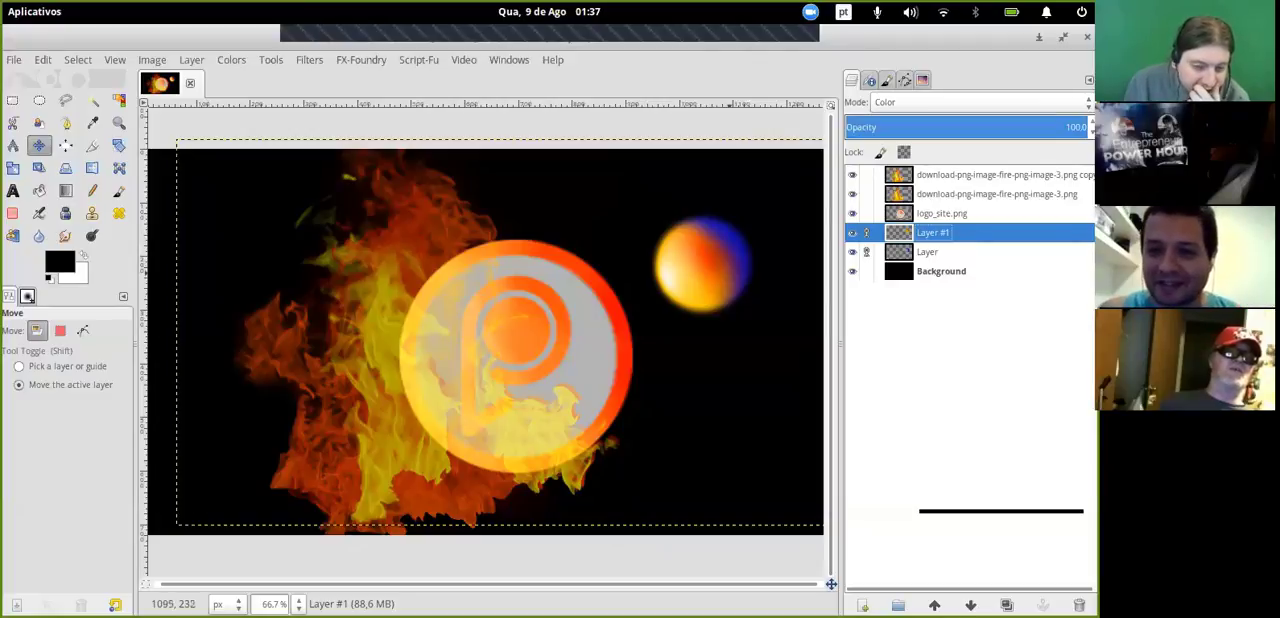
mouse_move(731, 280)
left_mouse_down()
mouse_move(664, 292)
mouse_move(724, 270)
left_mouse_up()
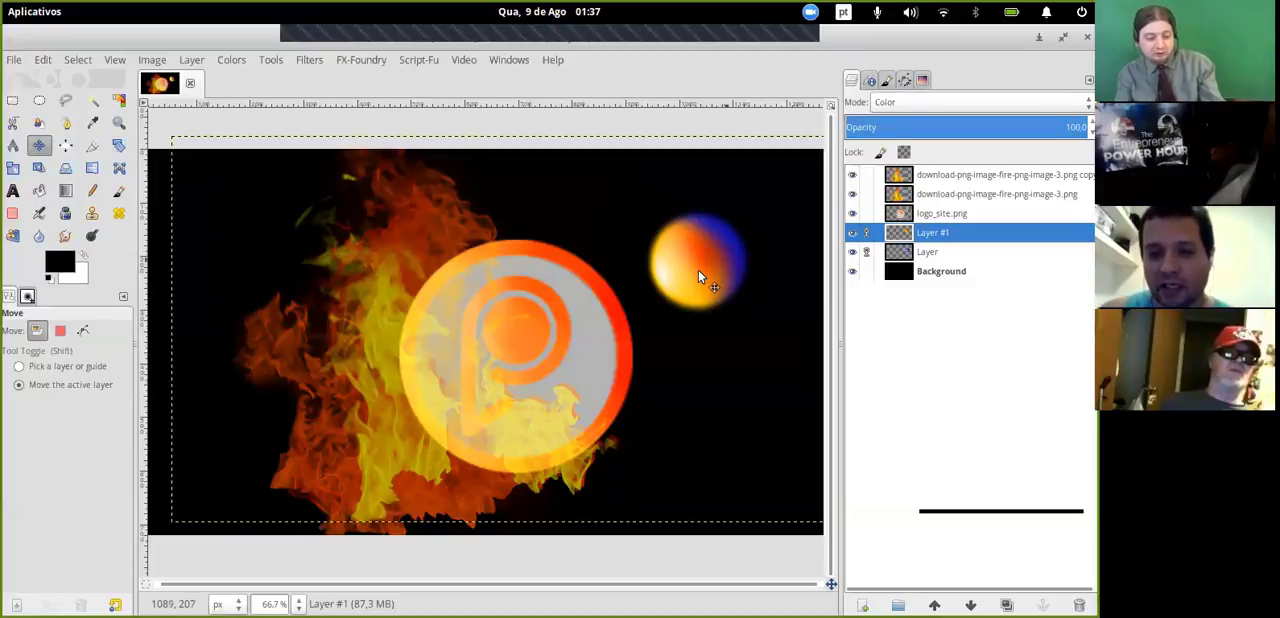
mouse_move(700, 273)
left_mouse_down()
mouse_move(594, 334)
mouse_move(700, 282)
left_mouse_up()
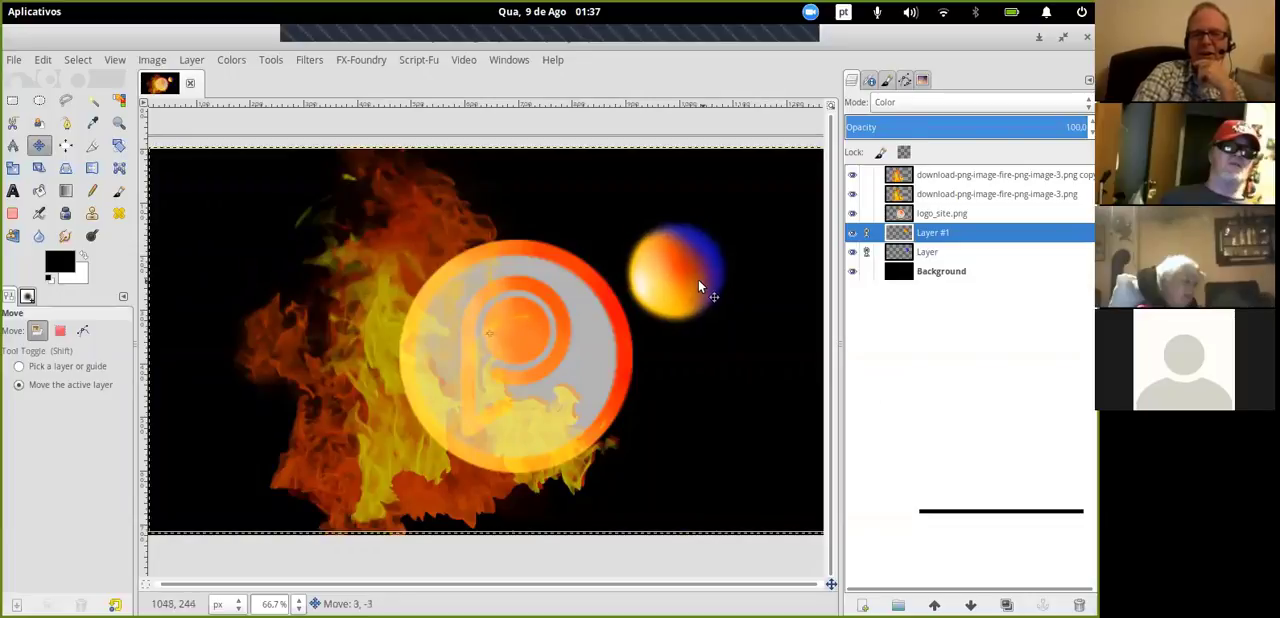
left_click_drag(700, 282, 704, 279)
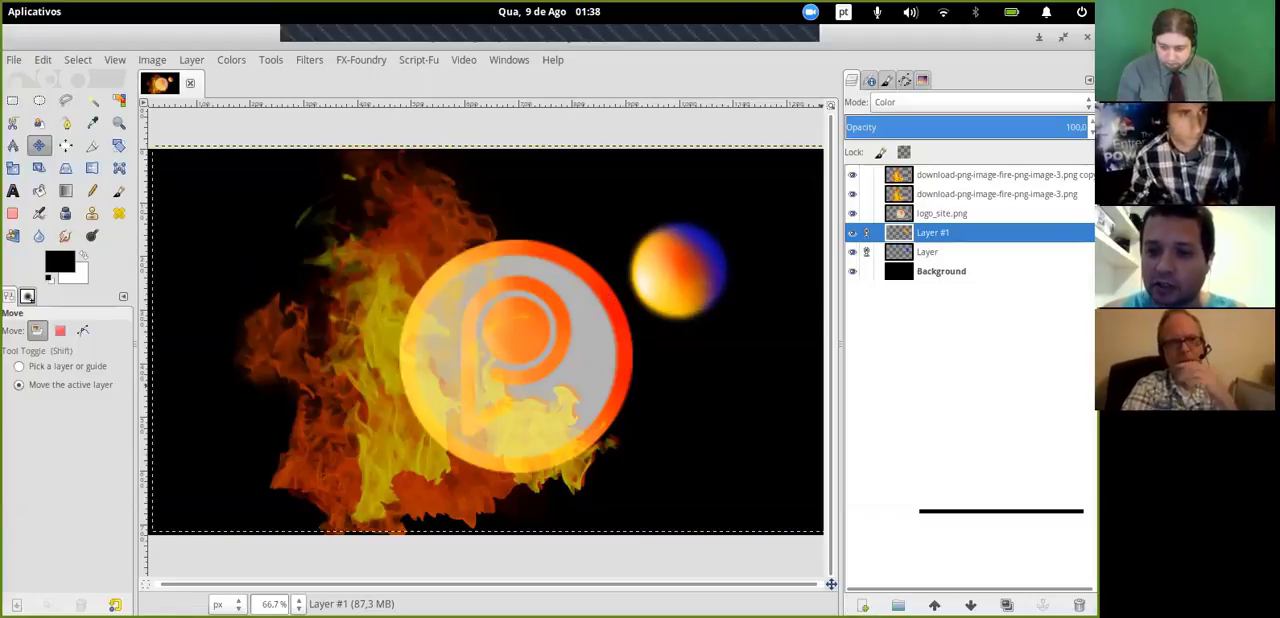
- Add a new layer above Layer #1 and filter the Paintbrush's brushes by the fx2 tag
left_click(863, 605)
left_click(939, 597)
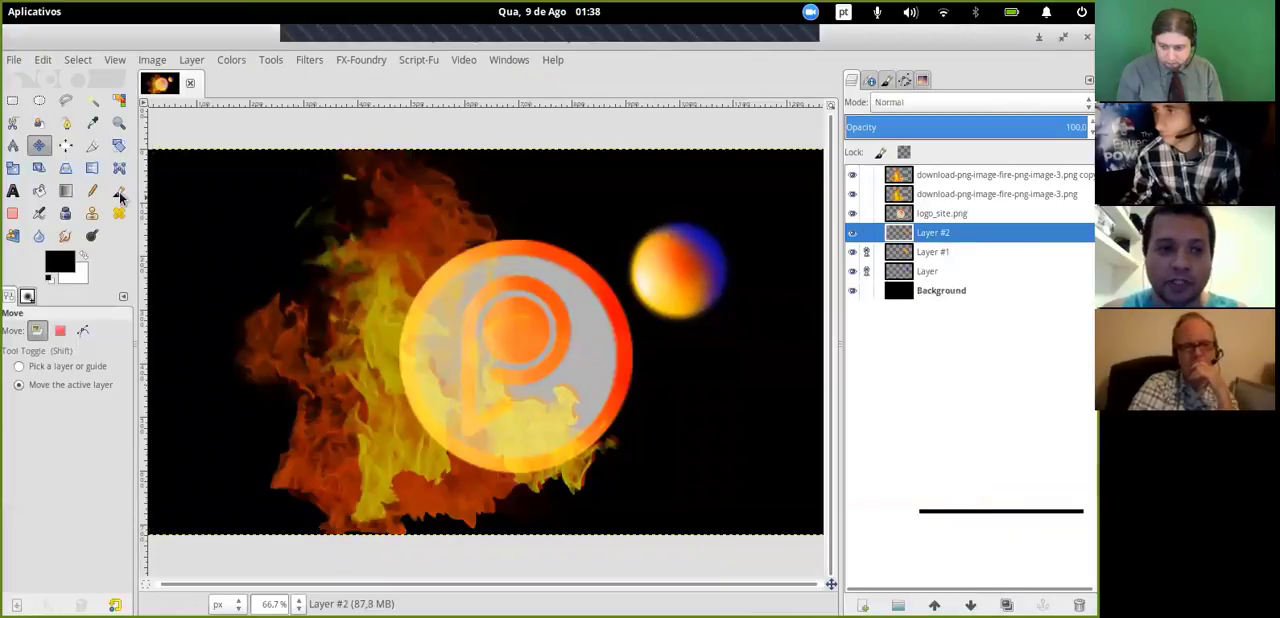
left_click(119, 191)
left_click(28, 297)
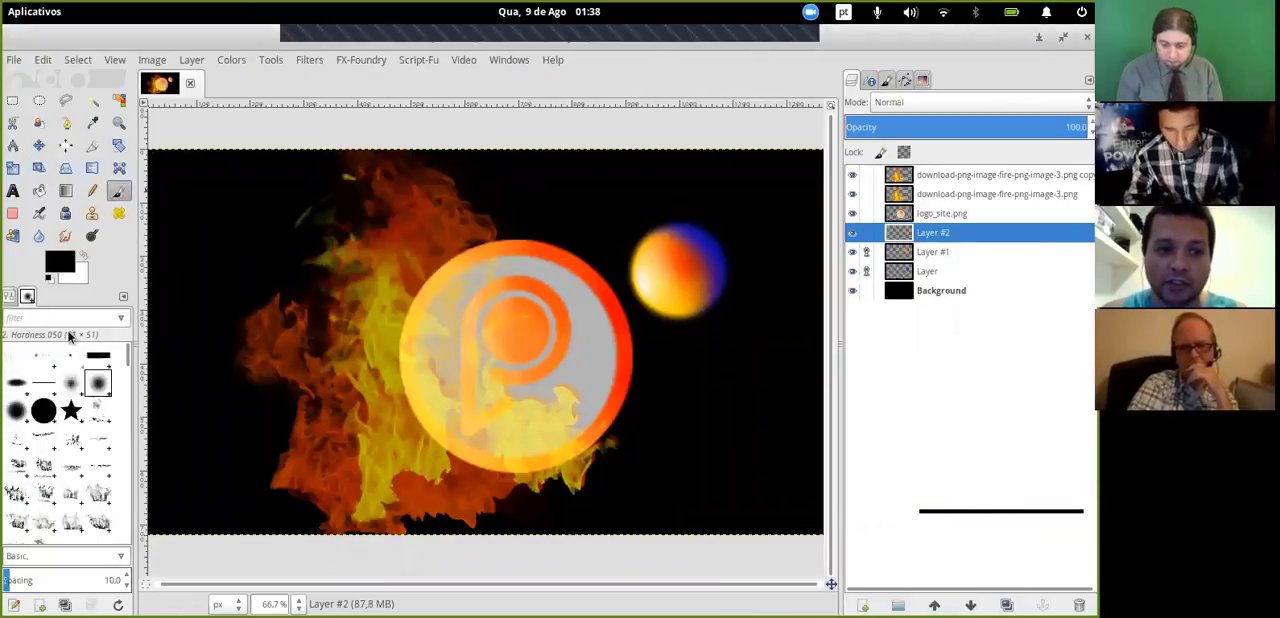
left_click(119, 318)
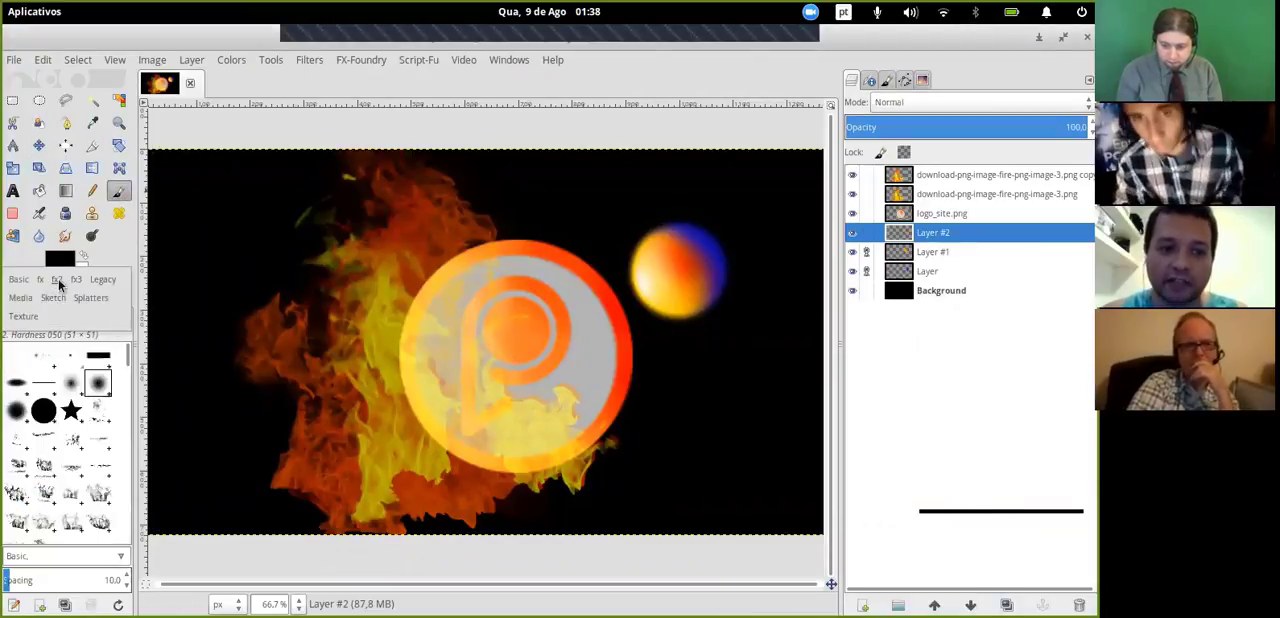
left_click(58, 280)
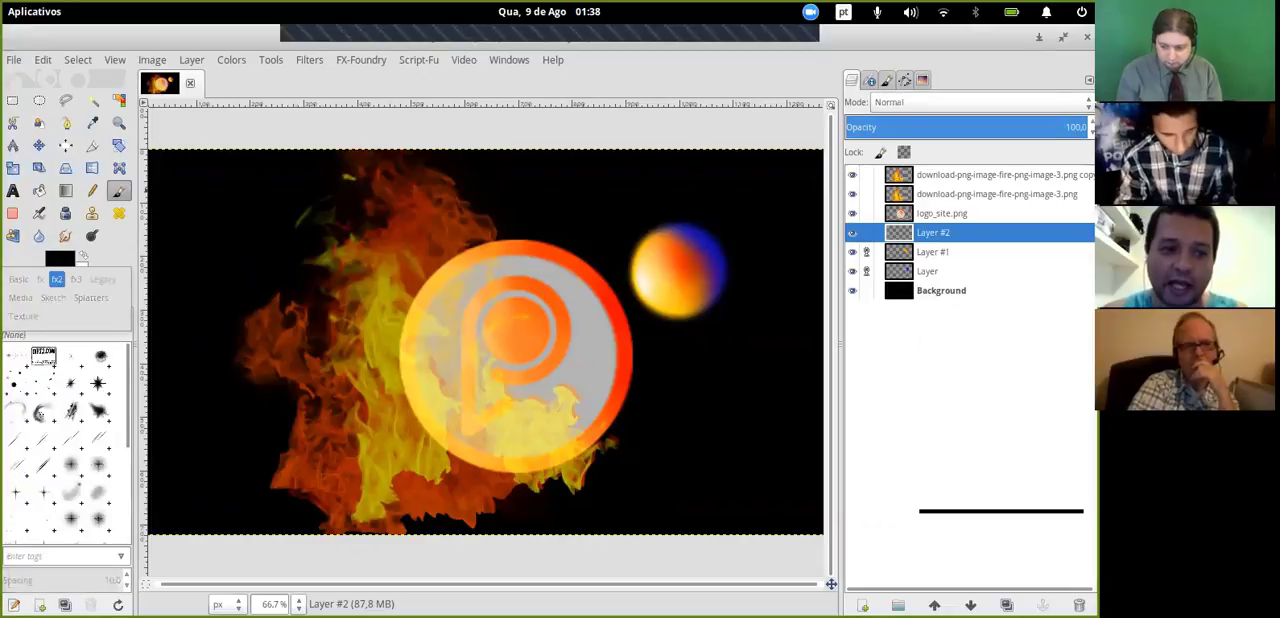
left_click(670, 260)
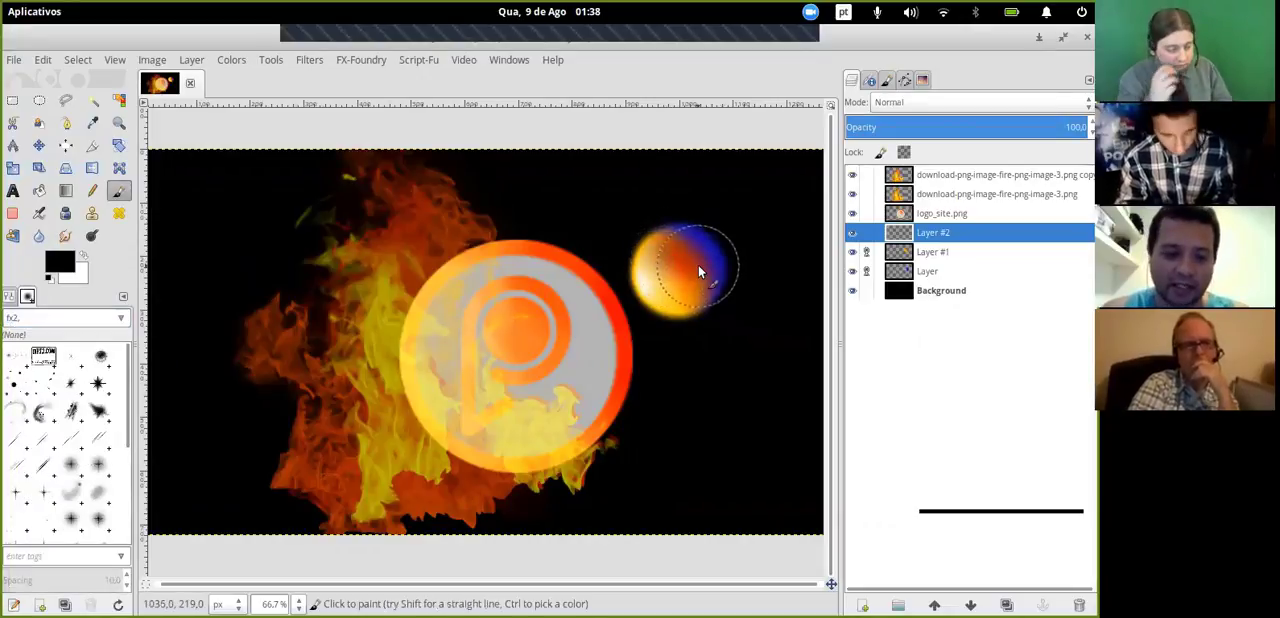
- Set the foreground colour to orange ff9306
left_click(62, 262)
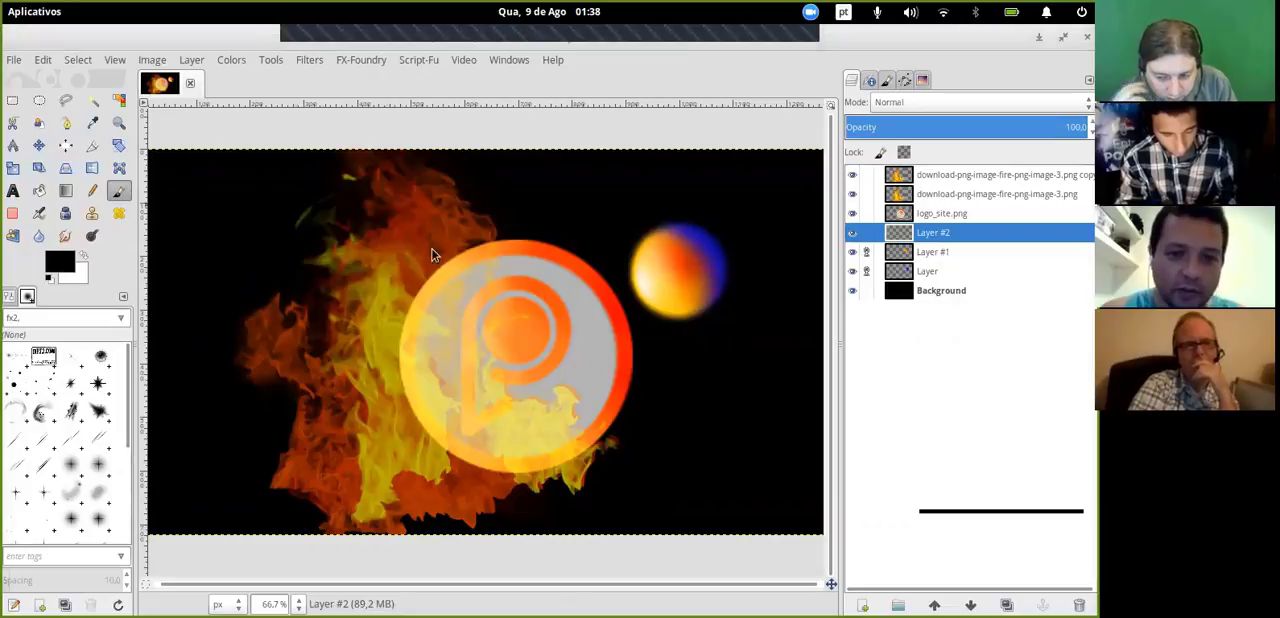
left_click(474, 134)
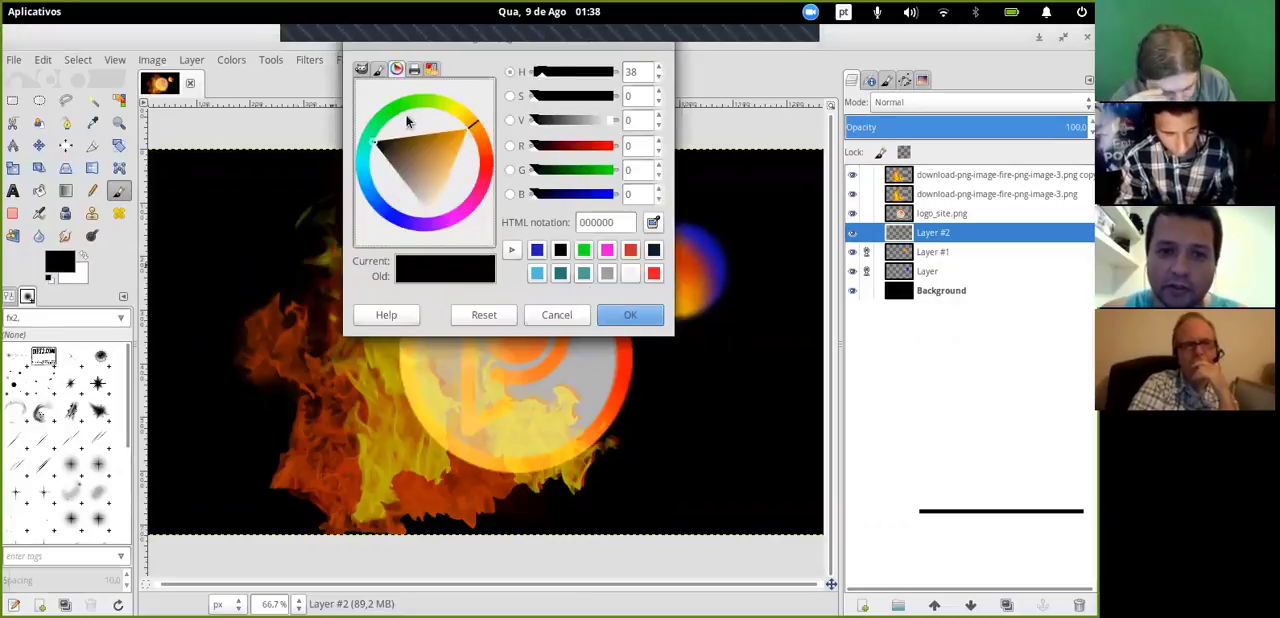
left_click(470, 132)
left_click_drag(472, 132, 480, 134)
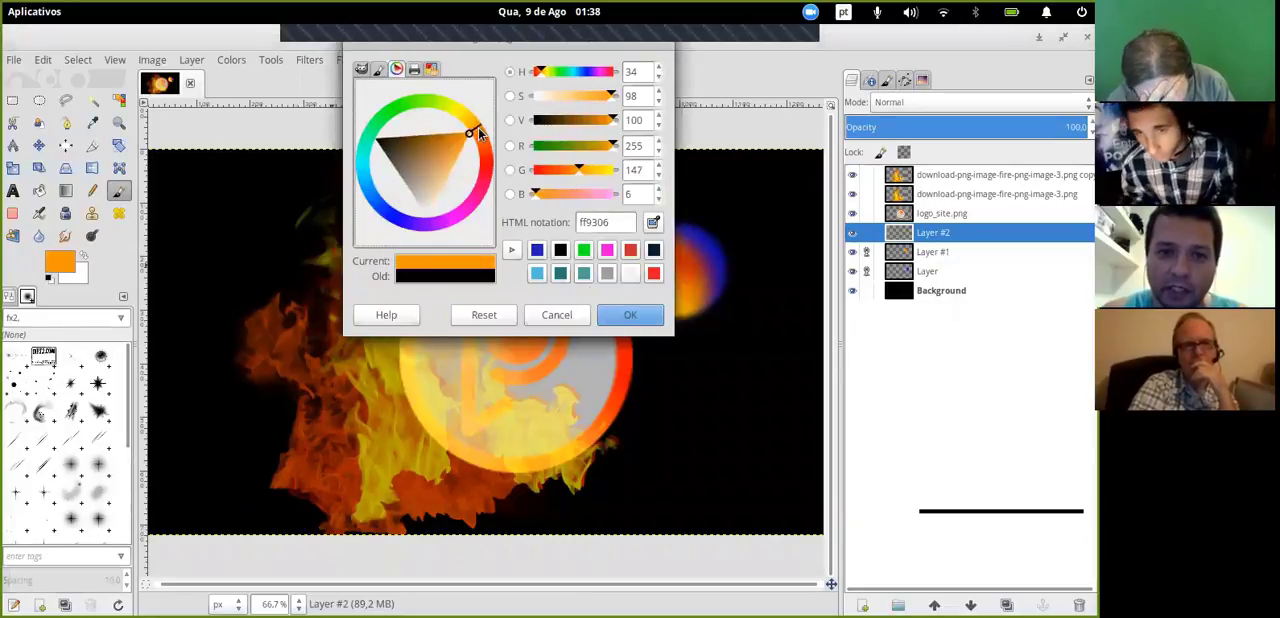
left_click(622, 314)
- Try an orange dab beside the sphere with the Paintbrush at 61.3 opacity, and undo it
left_click(10, 297)
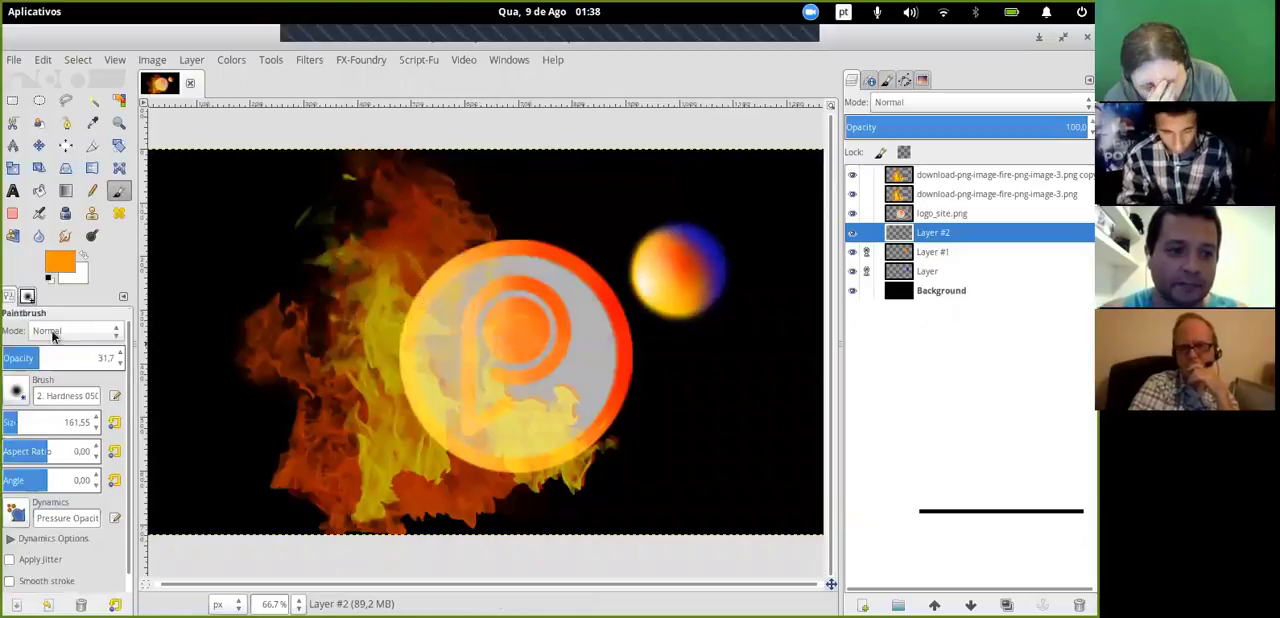
left_click_drag(45, 358, 74, 360)
left_click(612, 222)
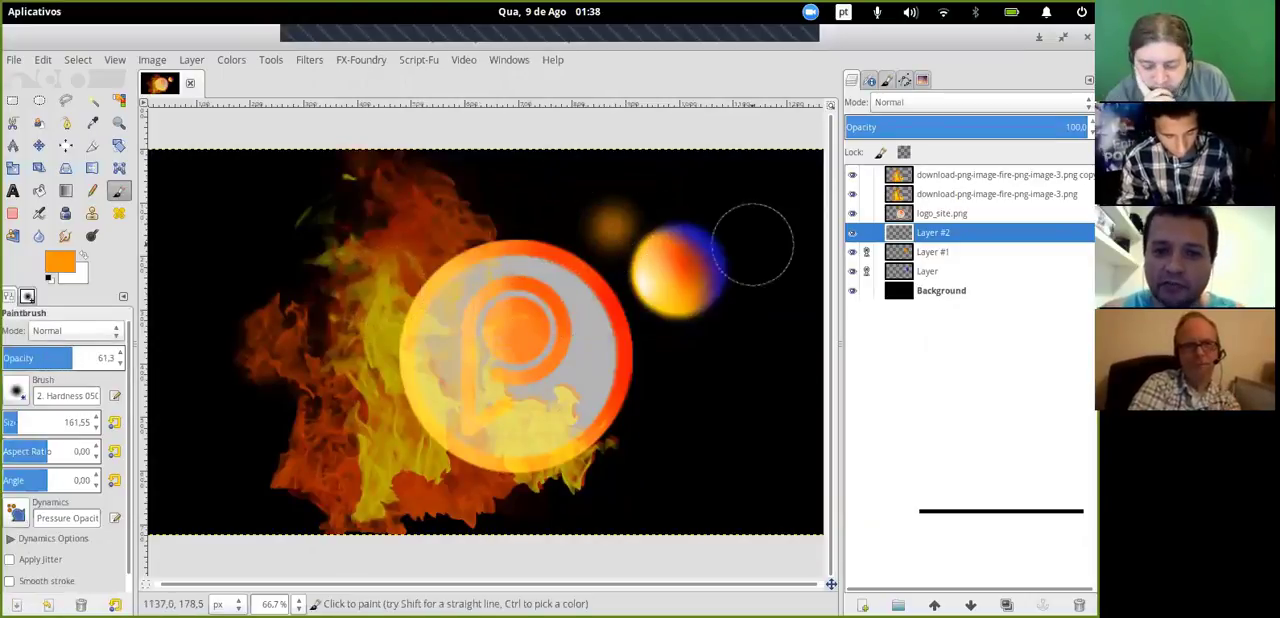
key("ctrl+z")
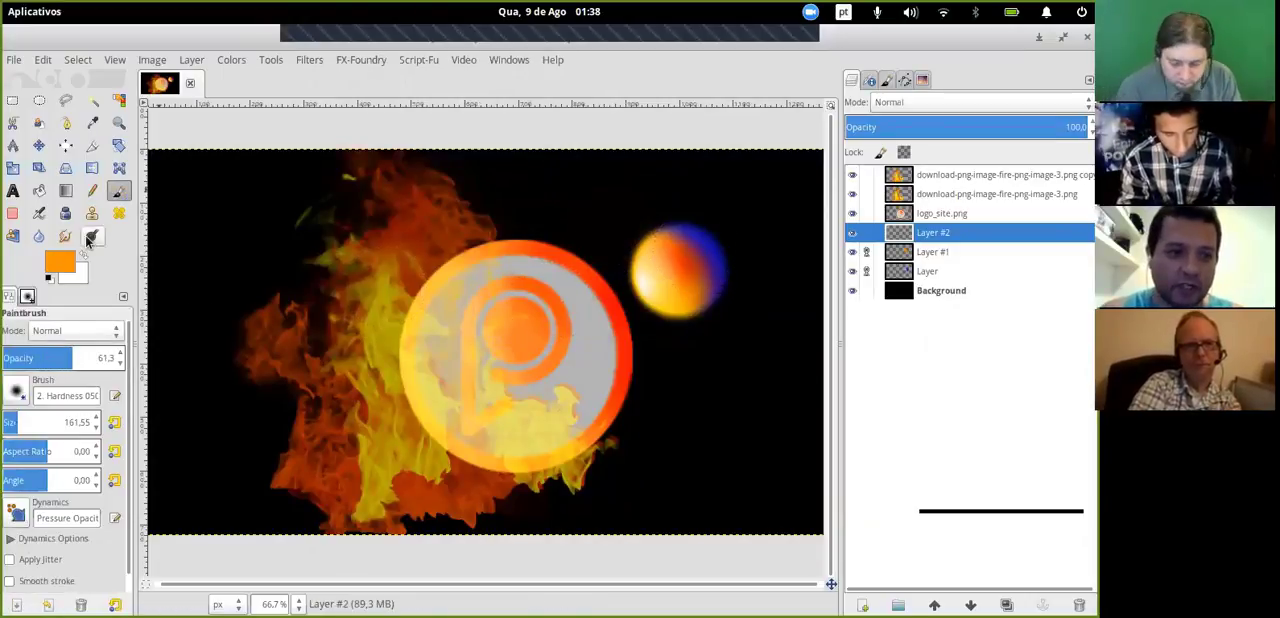
- Try a dab of the FantasyLights-Dirt2.abr-003 brush above the logo, and undo it
left_click(27, 298)
left_click(98, 357)
left_click(570, 225)
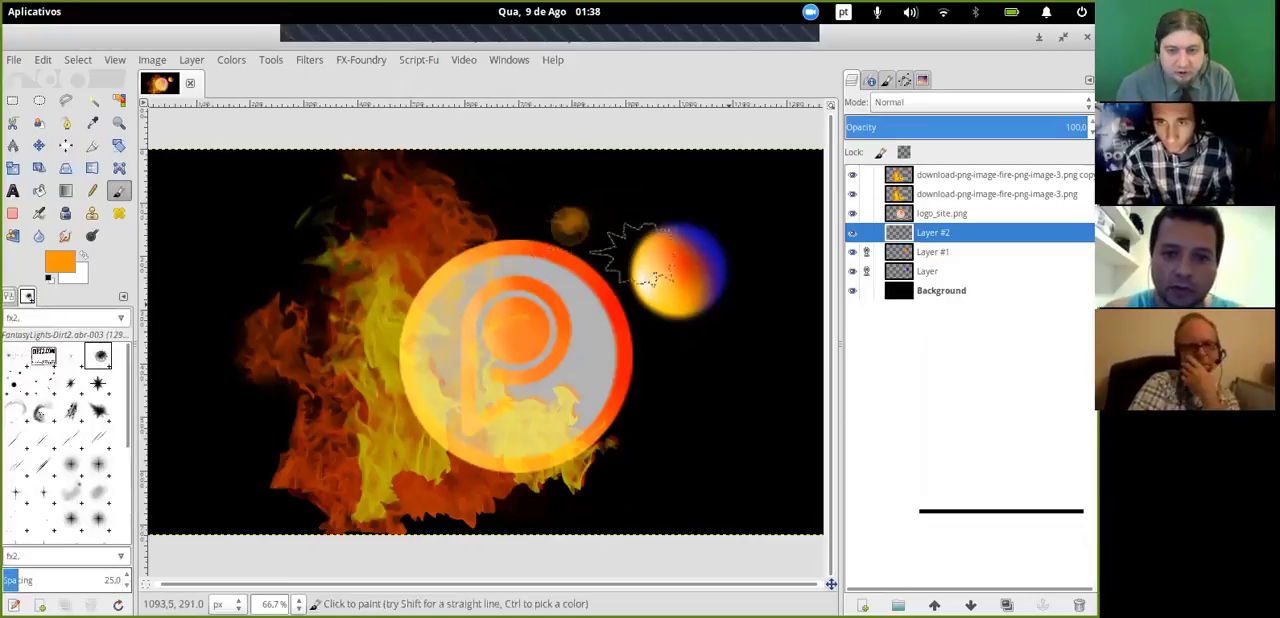
key("ctrl+z")
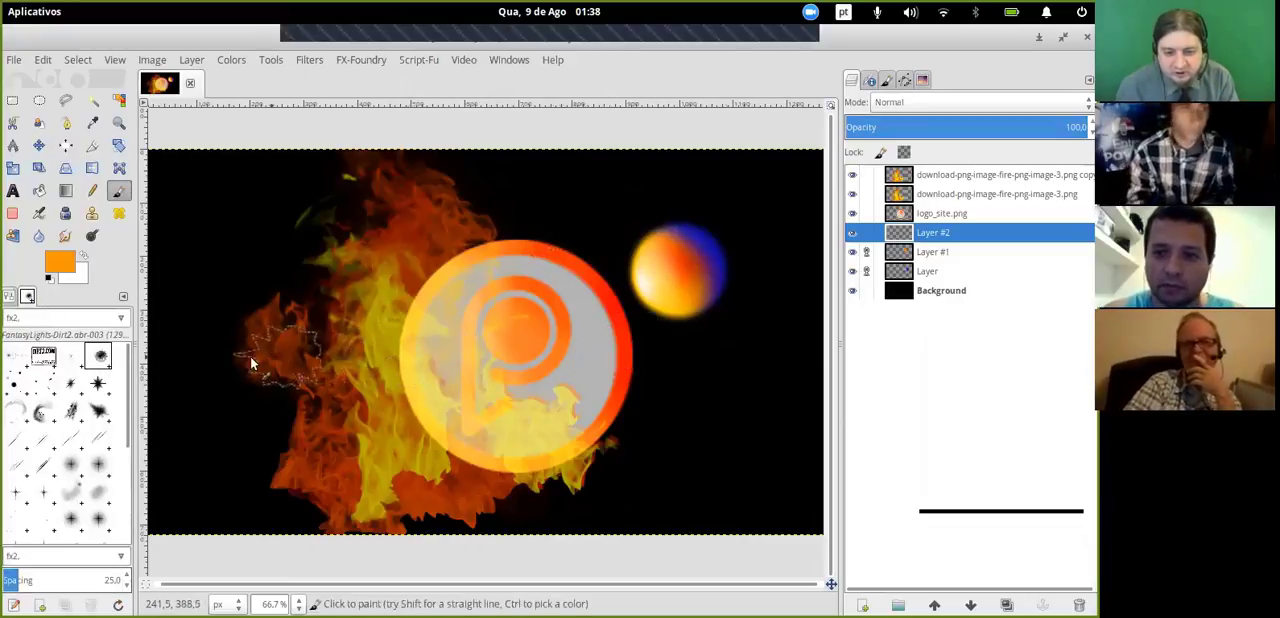
- Paint dabs of the FantasyLights-Dirt2.abr-009 brush at 83.1 opacity below the sphere and at its upper-left edge
left_click(43, 410)
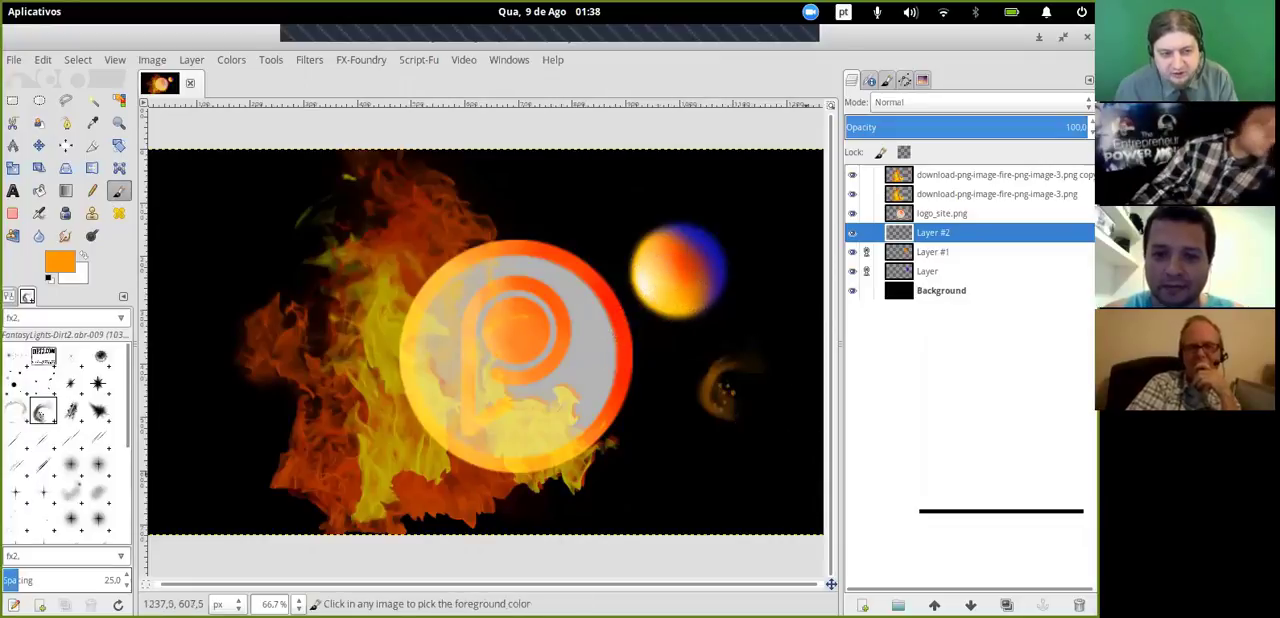
left_click(14, 298)
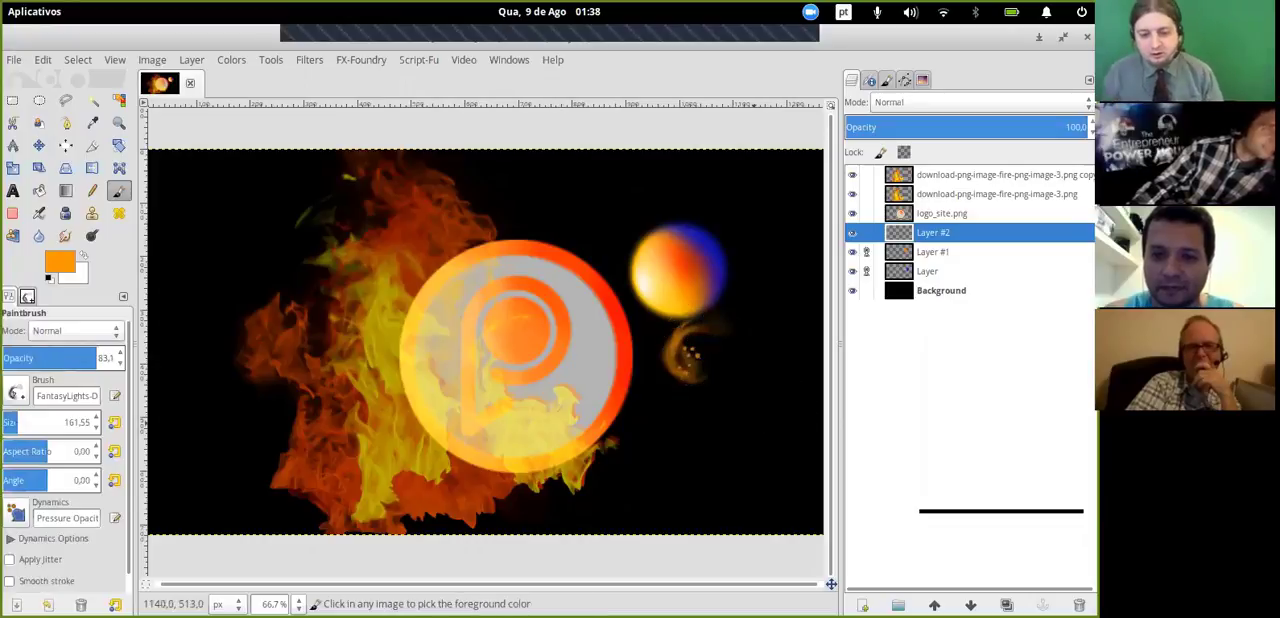
left_click(660, 336)
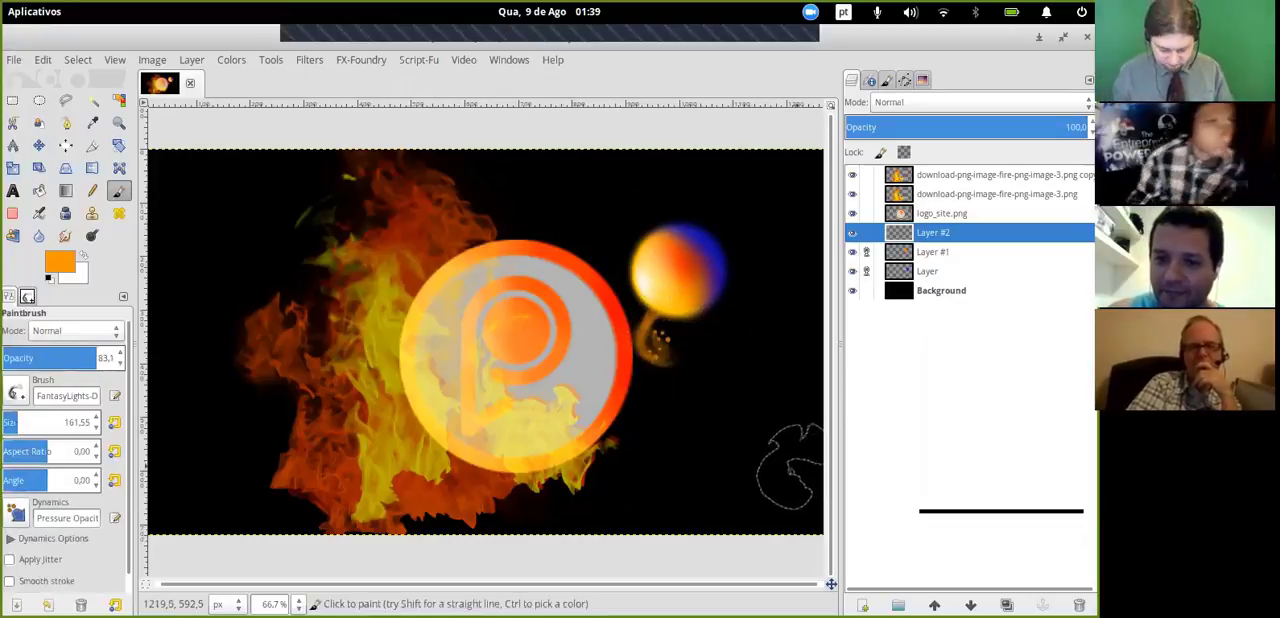
left_click(634, 251)
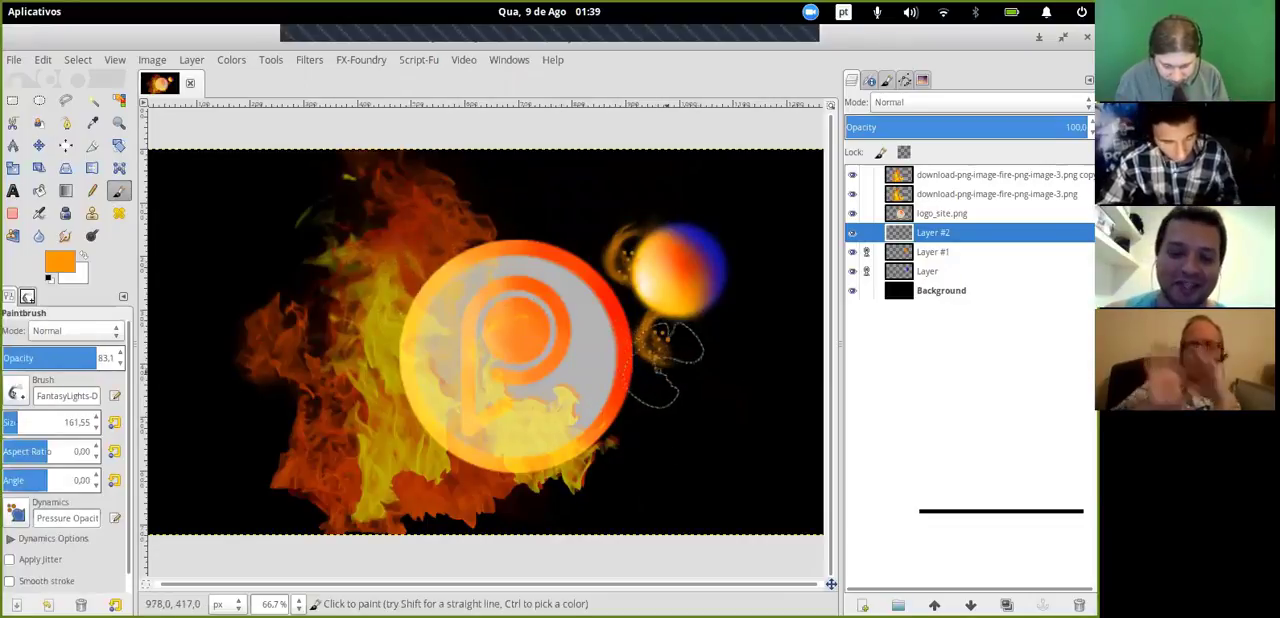
- Try a streak with a Simen91's Star and Light Effect brush below the sphere, and undo it
left_click(28, 302)
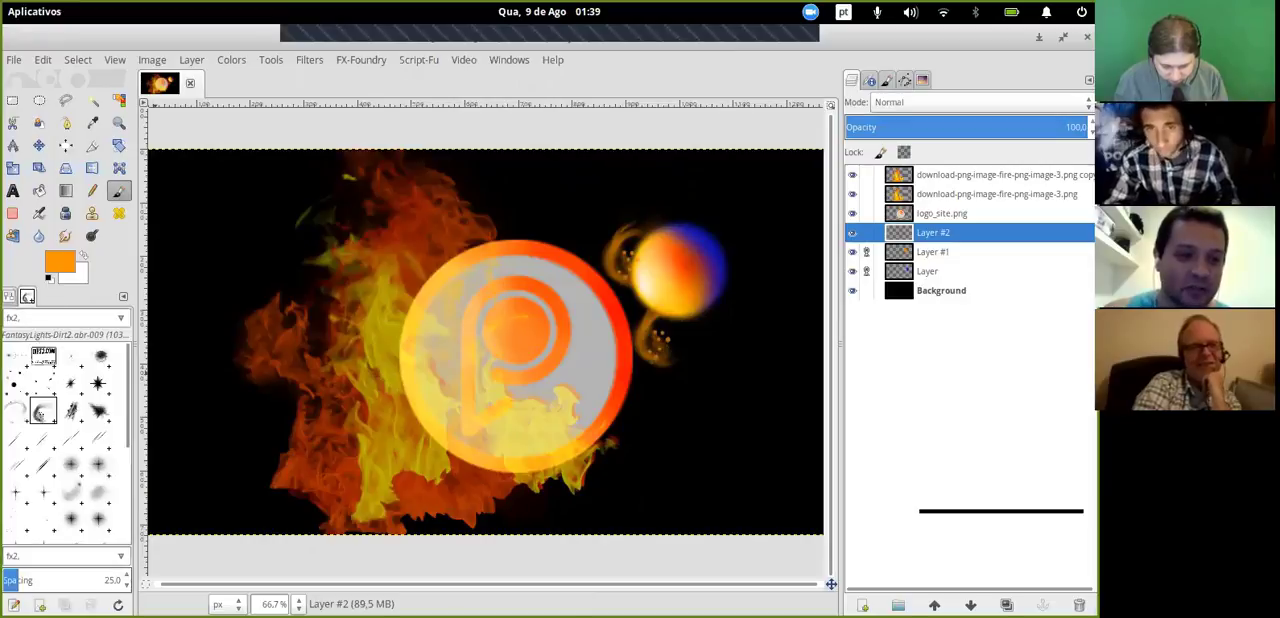
left_click(699, 370)
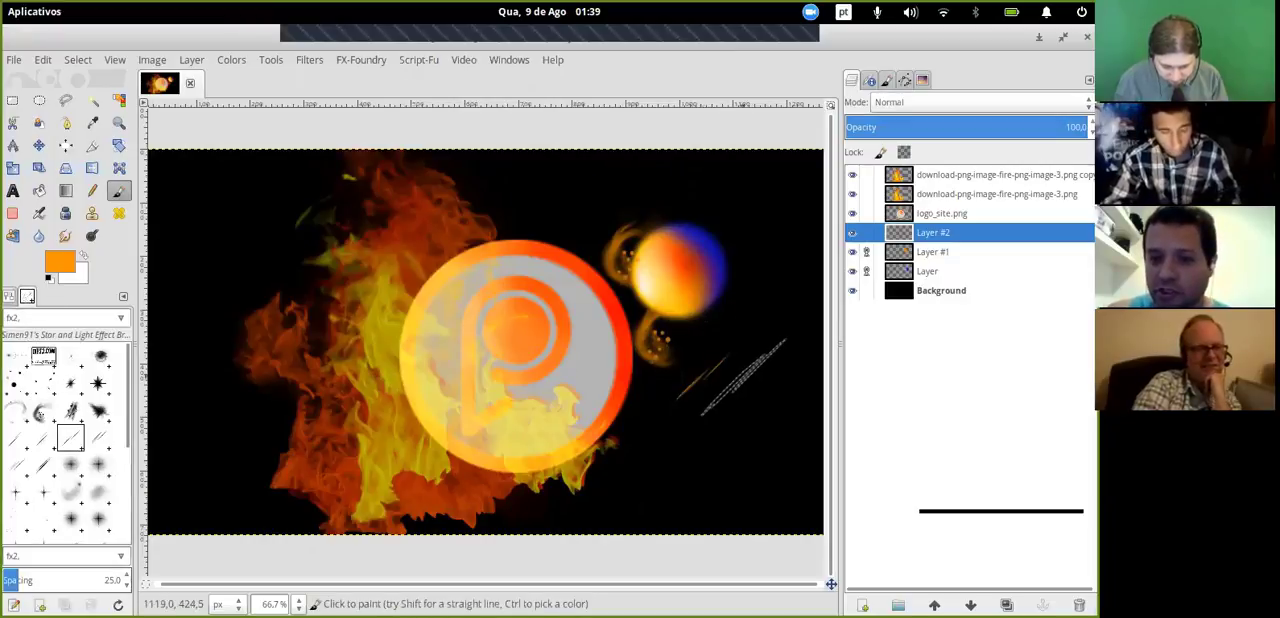
key("ctrl+z")
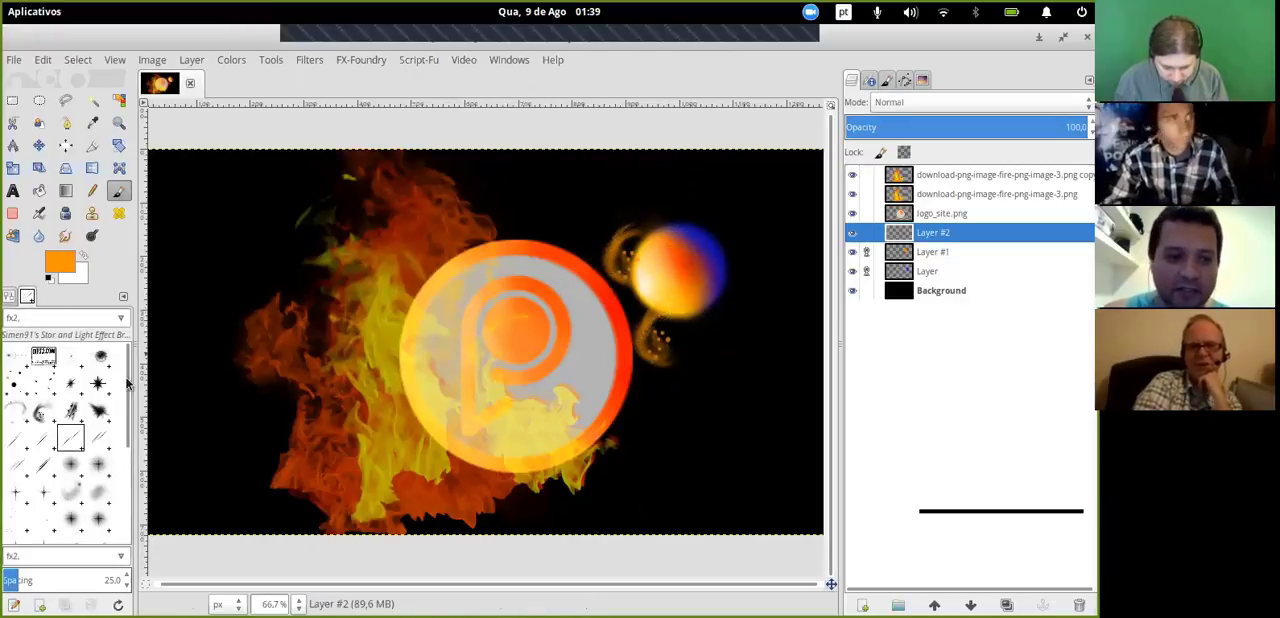
- Paint orange dots above the logo with the FantasyLights-Dirt2.abr-004 brush, and undo a second dab at the logo's lower right
left_click(15, 383)
left_click(556, 230)
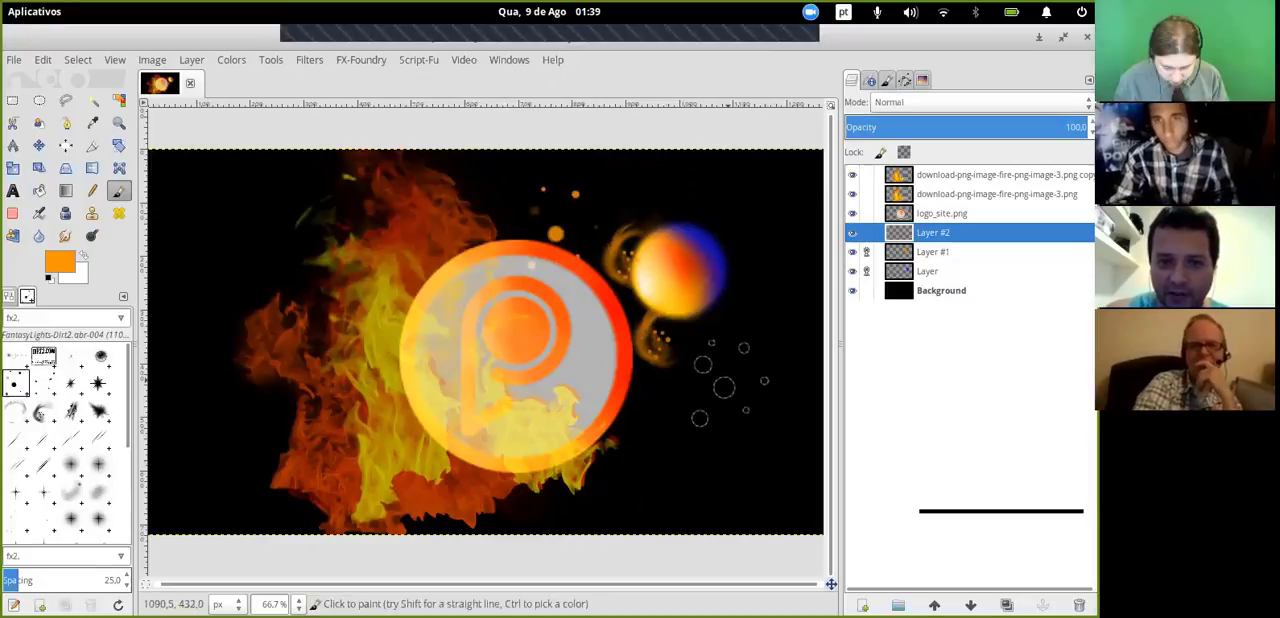
left_click(677, 437)
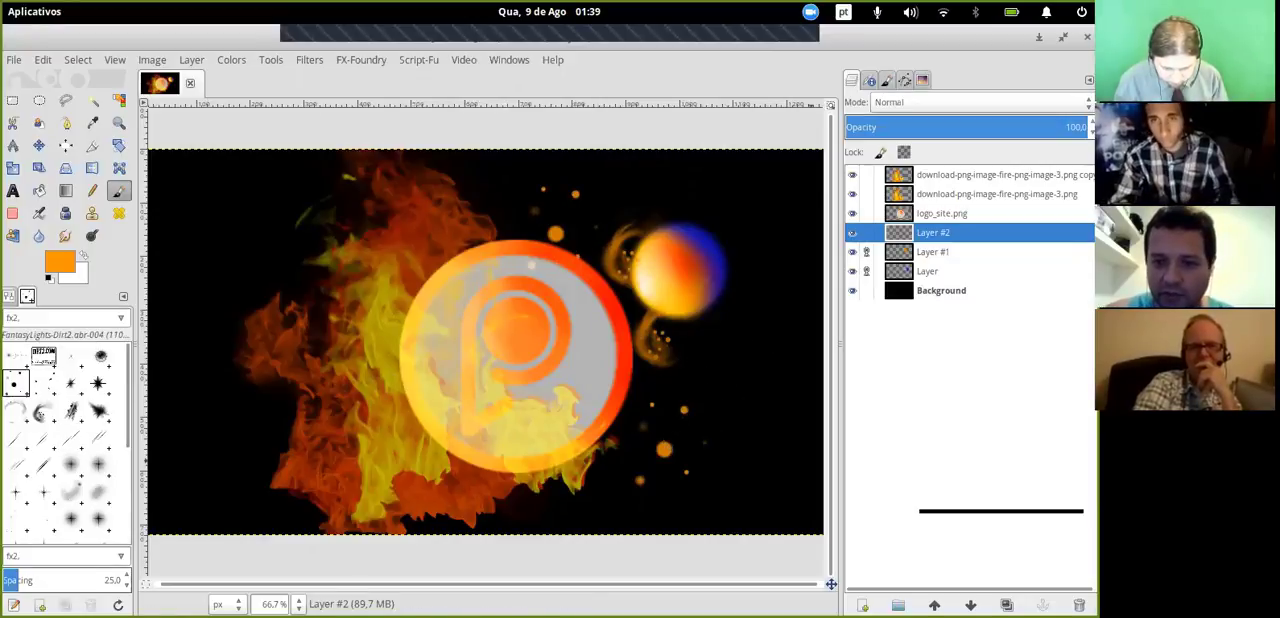
key("ctrl+z")
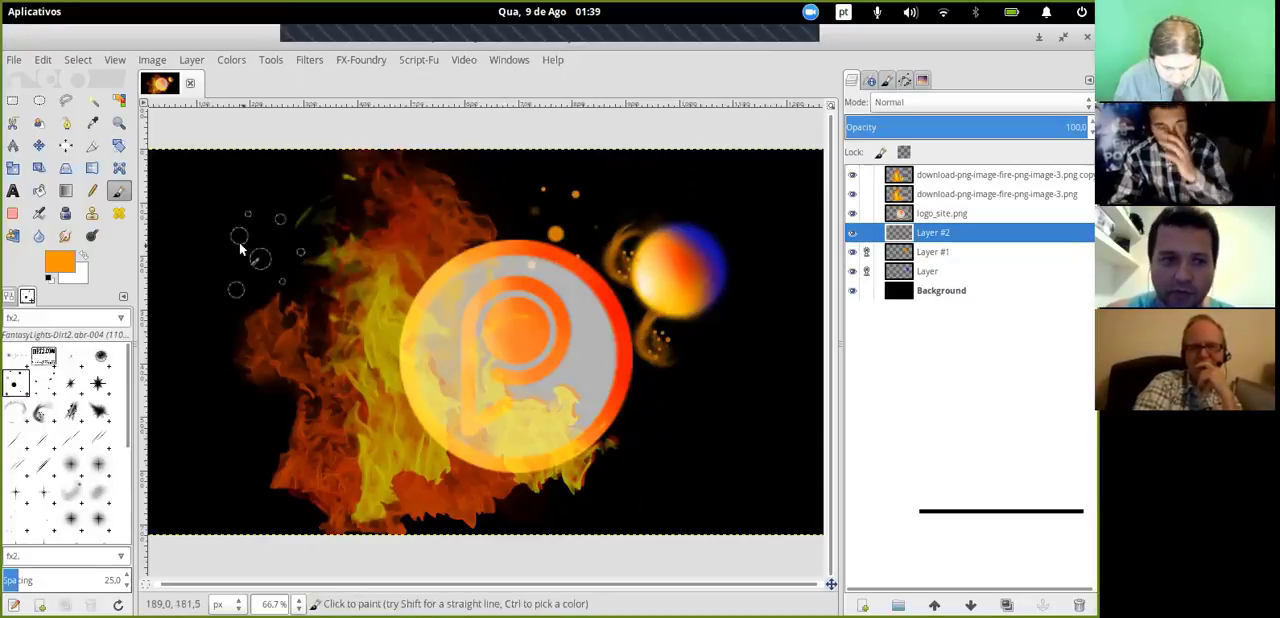
- Set the foreground colour to light orange fdc071 and paint dots around and over the sphere with the FantasyLights-Dirt2.abr-004 brush
left_click(62, 262)
left_click(452, 168)
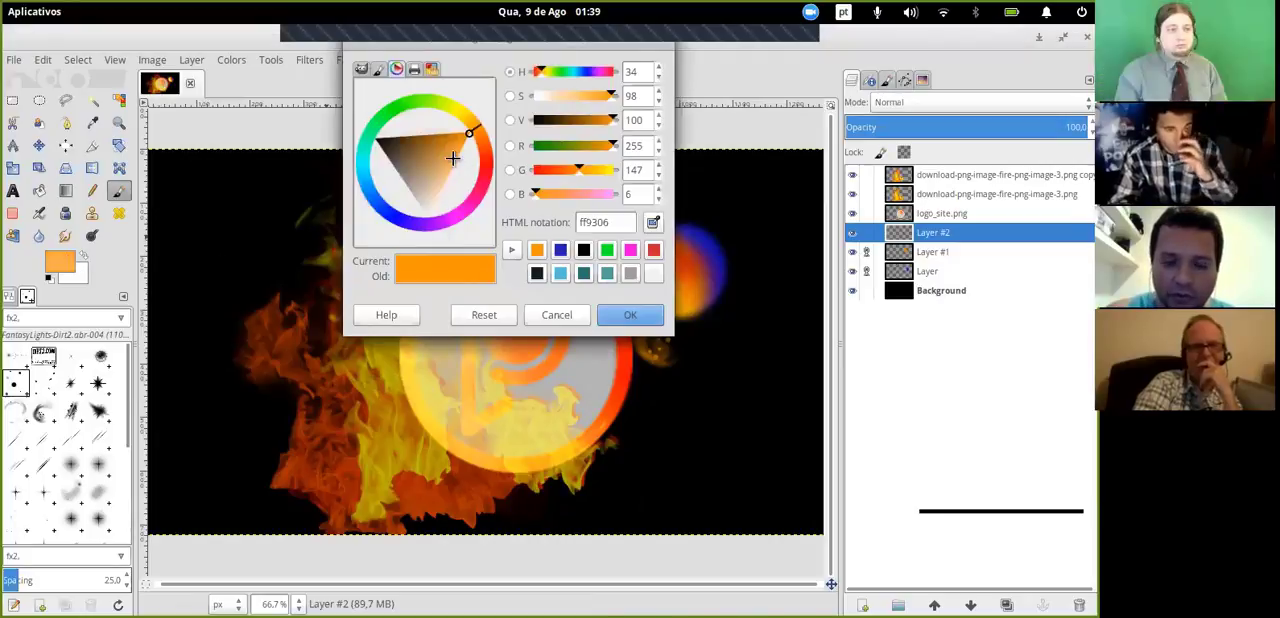
left_click(630, 315)
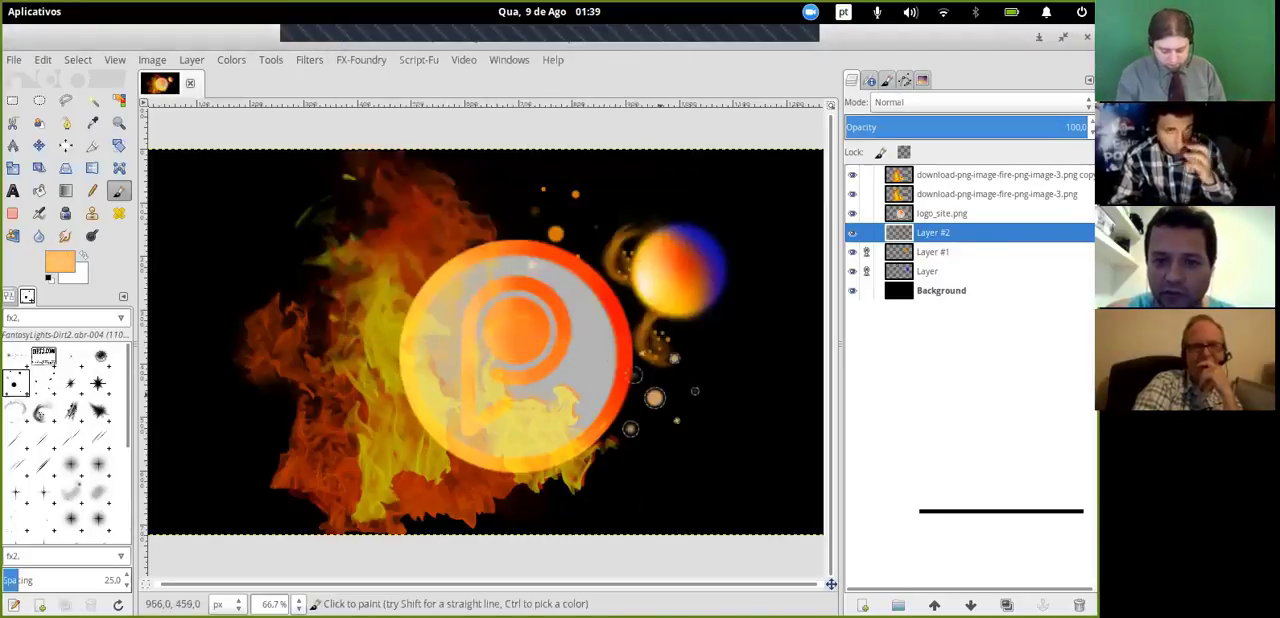
left_click(630, 235)
left_click(707, 238)
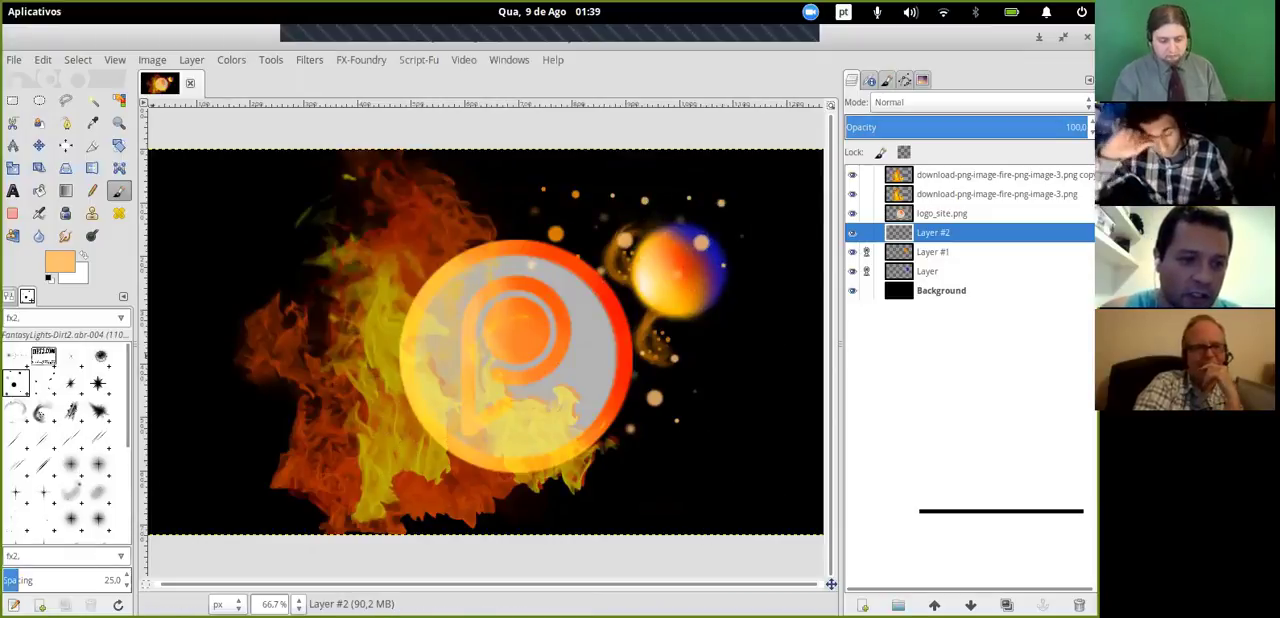
- Paint a white star flare at the sphere's left edge with a Simen91's Star and Light Effect brush, undoing a light orange trial dab
scroll(65, 440, "down", 5)
left_click(70, 463)
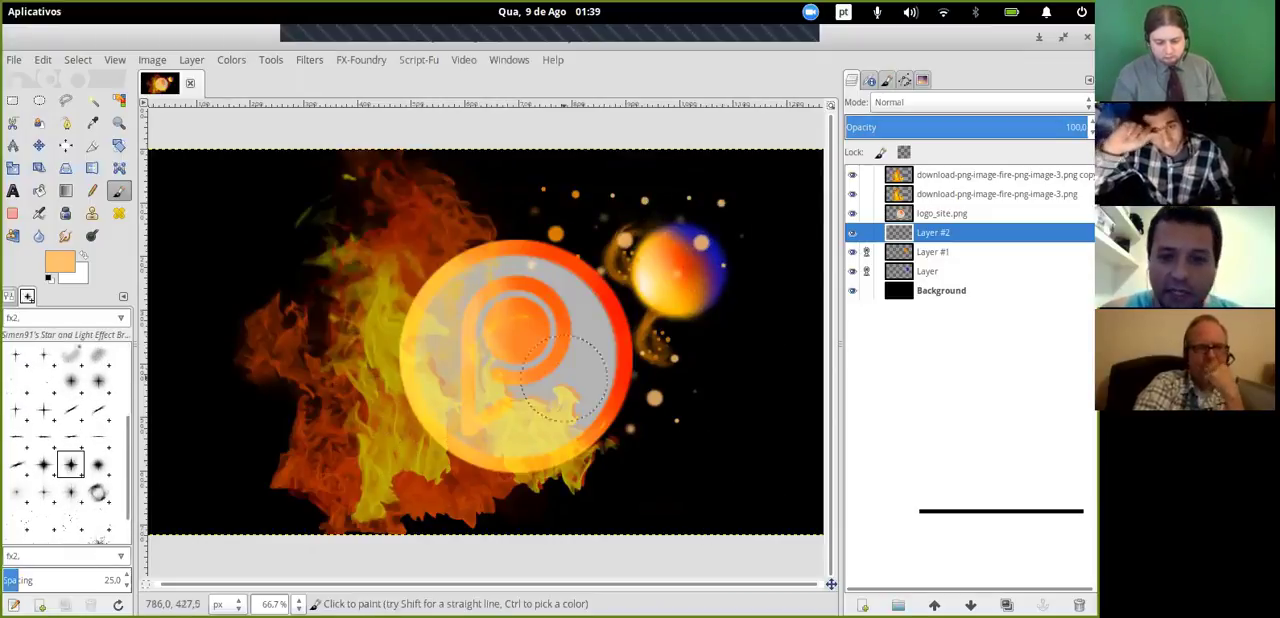
left_click(725, 346)
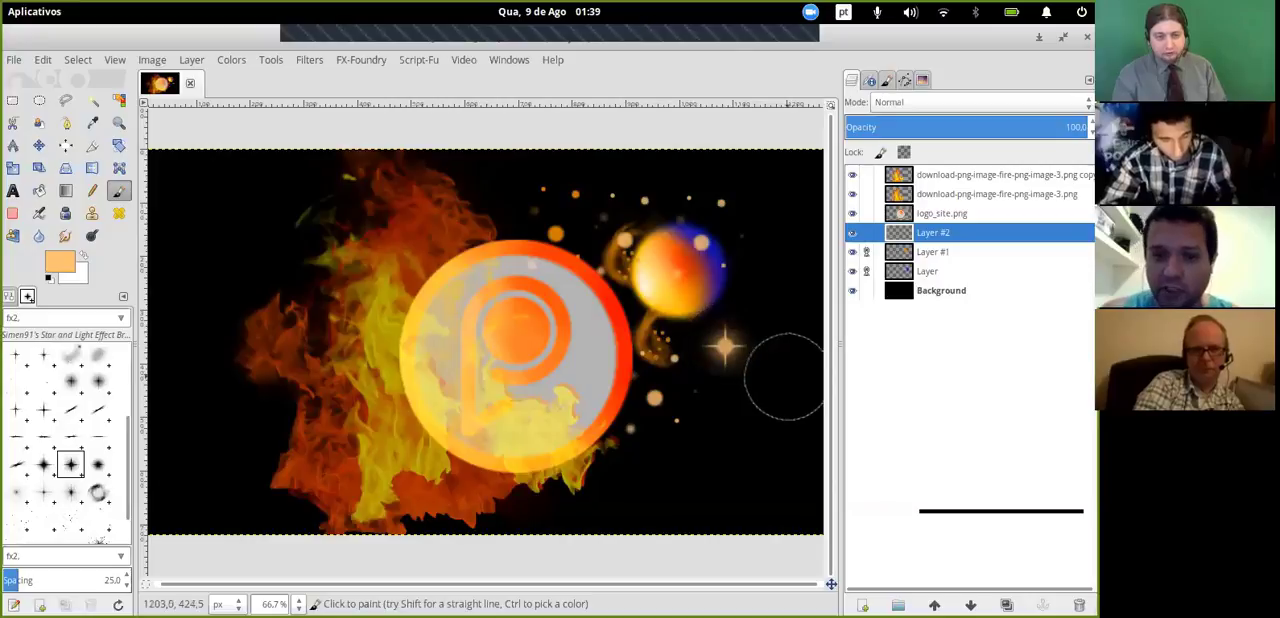
key("ctrl+z")
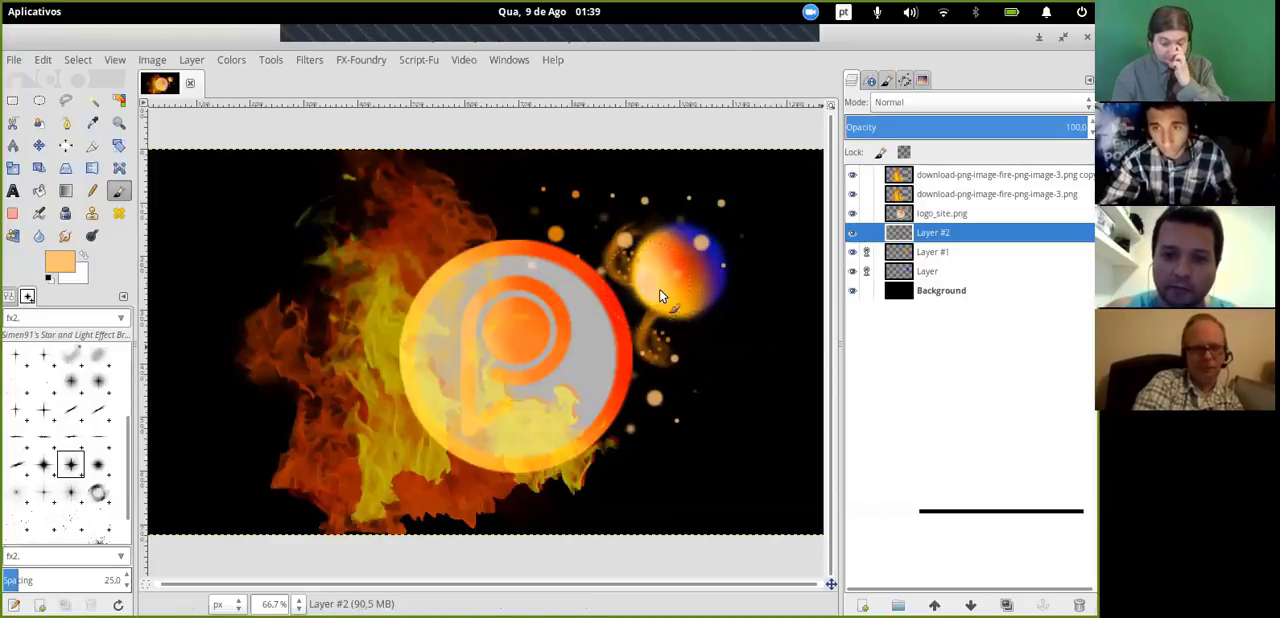
key("x")
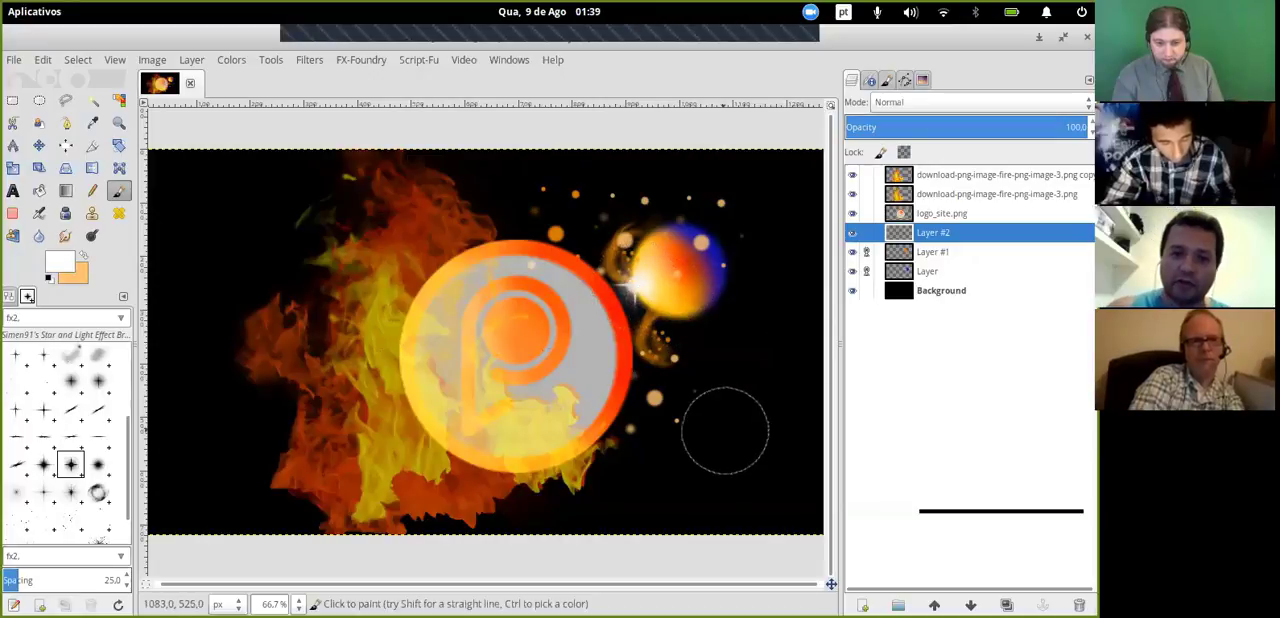
- Try a dab of a SpaceBrushes-v1 brush in the black area below the sphere, and undo it
left_click(97, 491)
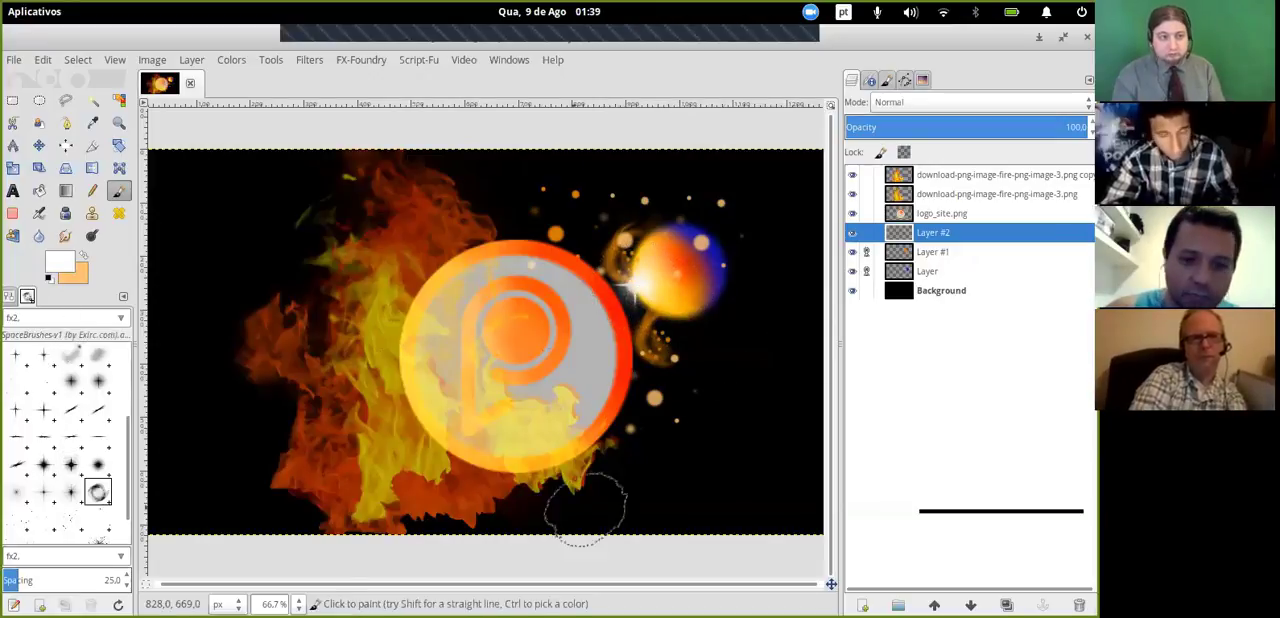
left_click(730, 450)
key("ctrl+z")
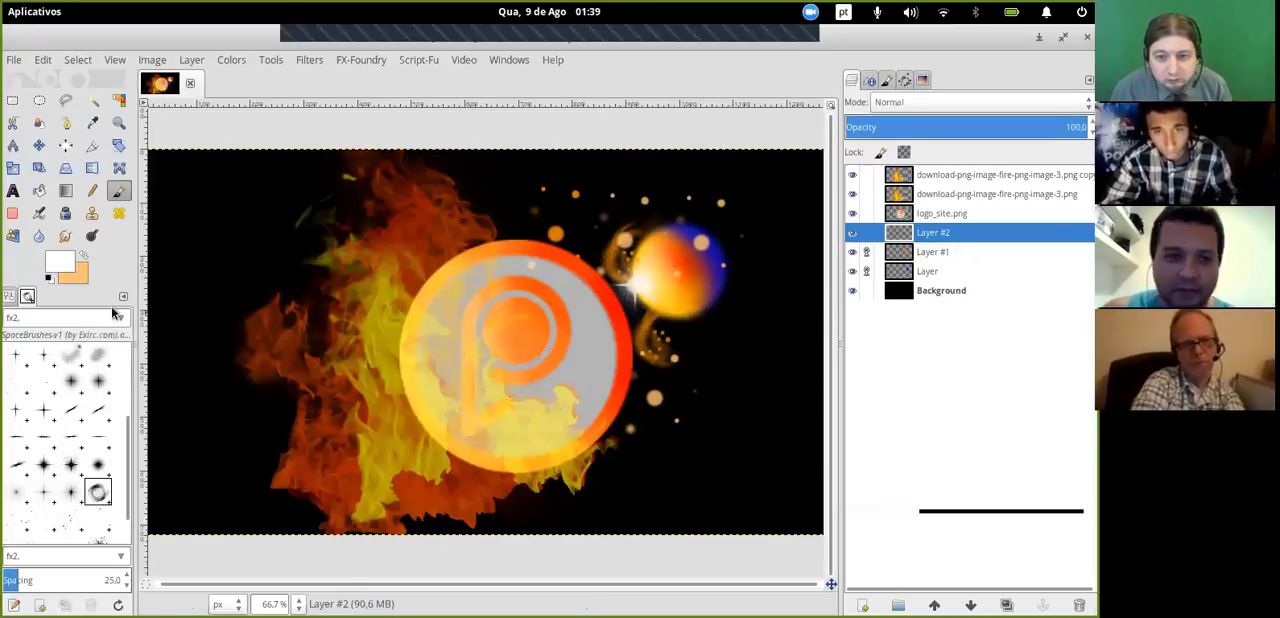
- Clear the fx2 tag from the brush filter to list all brushes
left_click(54, 320)
key("ctrl+a")
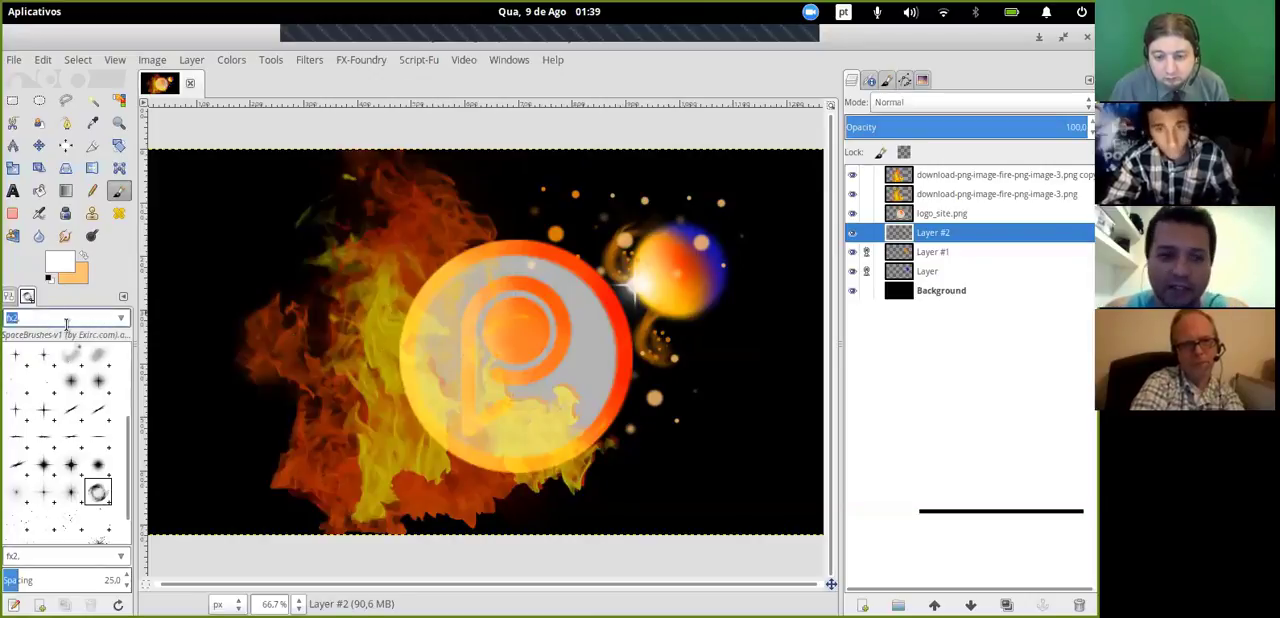
key("BackSpace")
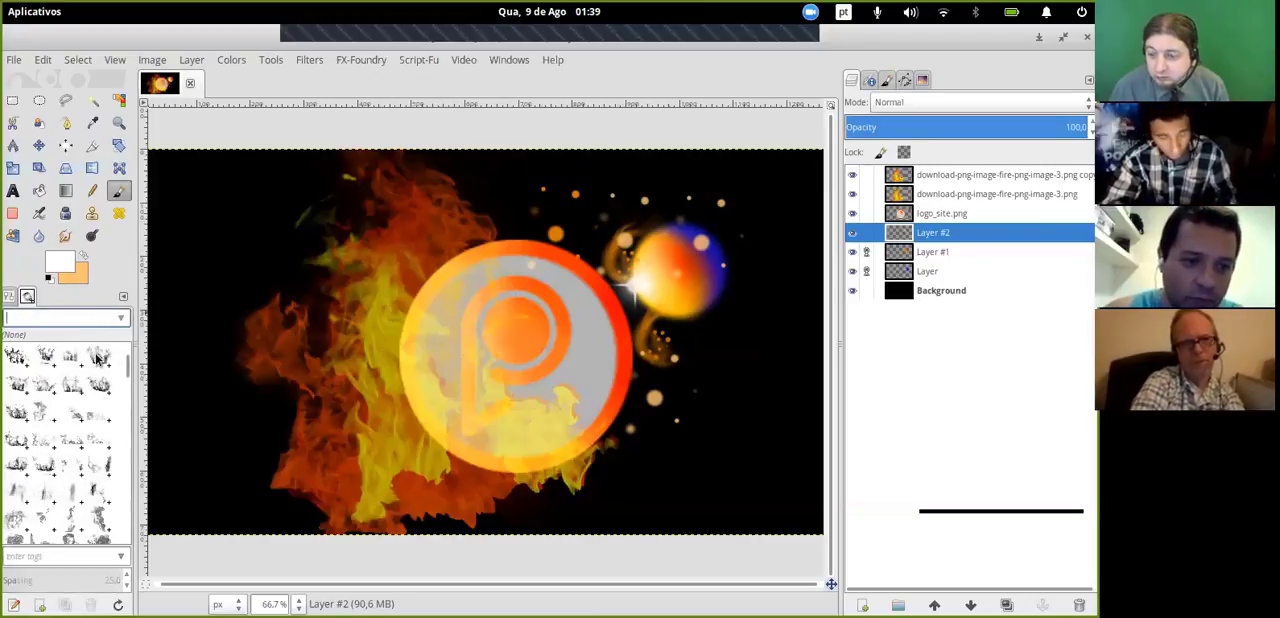
- Try a dab of the 33vlammen.abr-013 flame brush below the sphere, and undo it
left_click(98, 356)
left_click(740, 448)
key("ctrl+z")
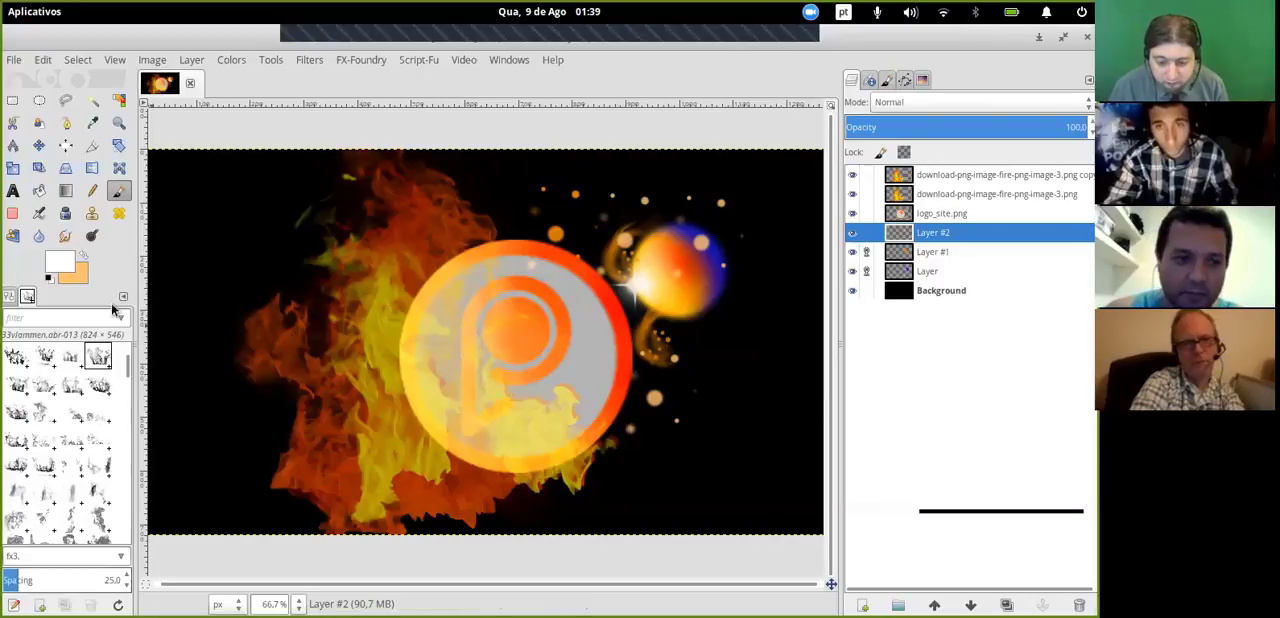
- Swap the foreground colour back to light orange and try a dab of a 9_Fire_brushes_by_Resource42 brush below the sphere
left_click(83, 260)
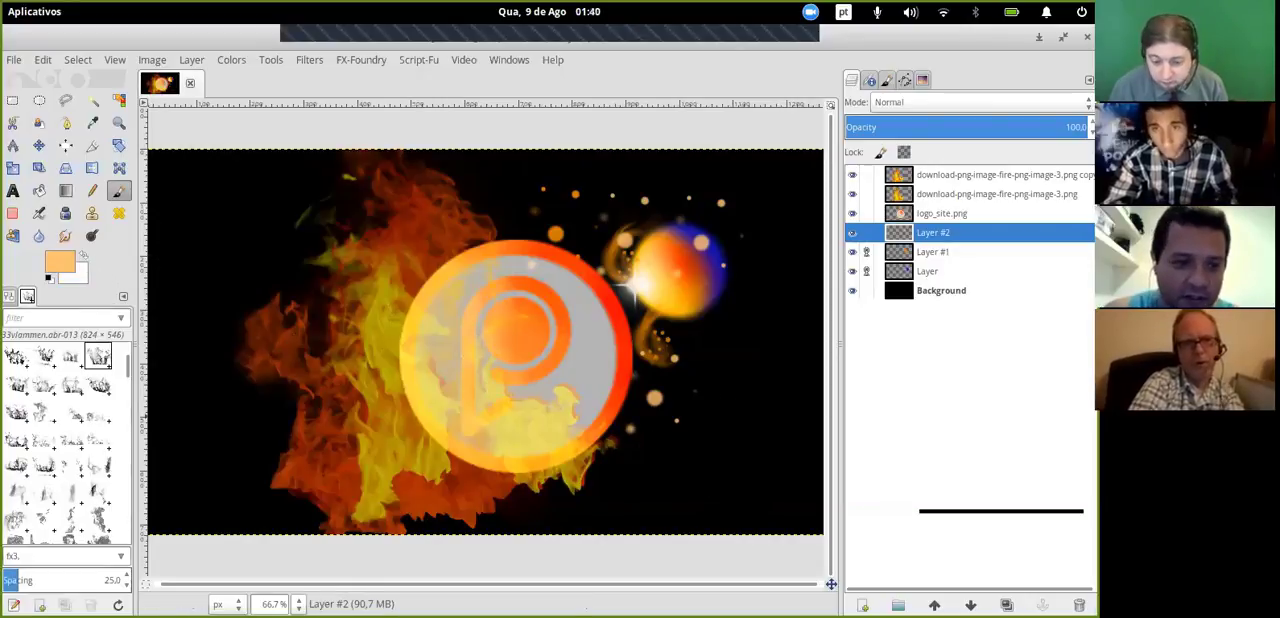
left_click(97, 518)
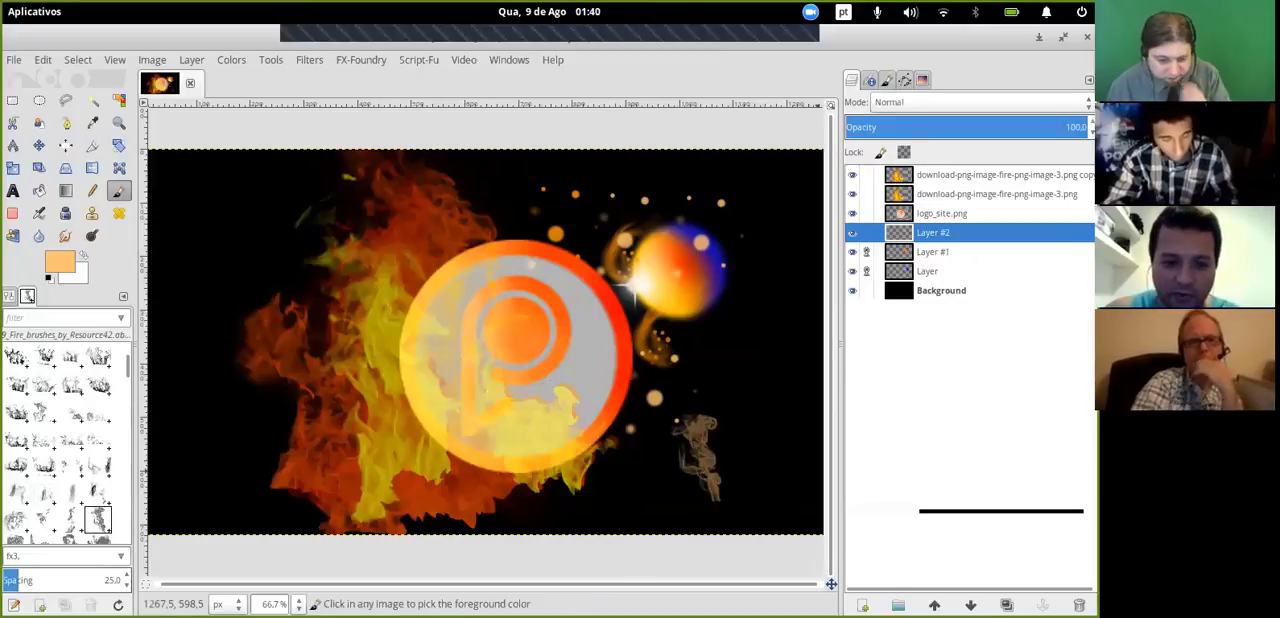
- Undo the fire brush dab and set the Paintbrush opacity to 100
left_click(11, 296)
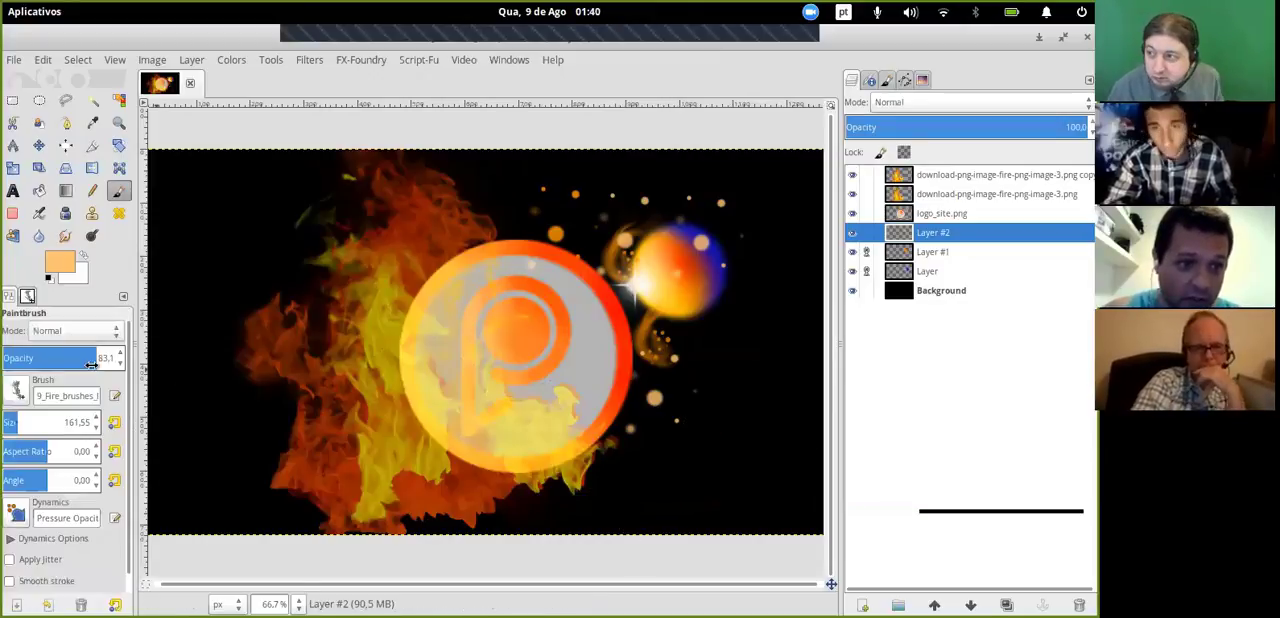
double_click(103, 357)
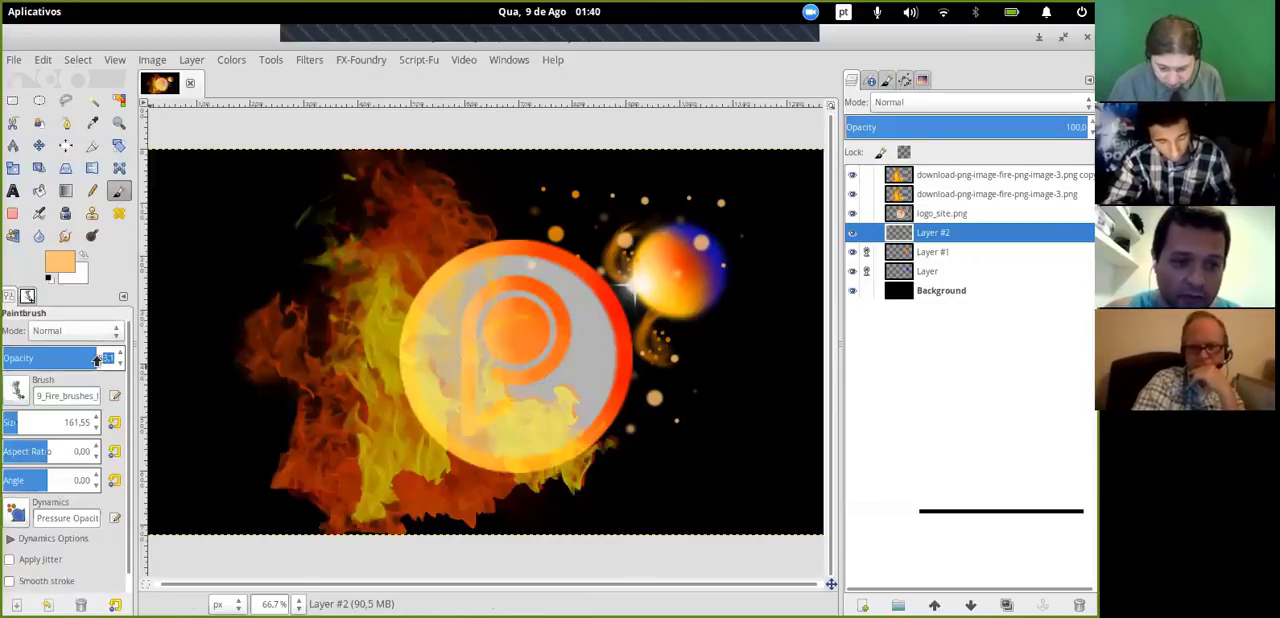
type("100")
key("Return")
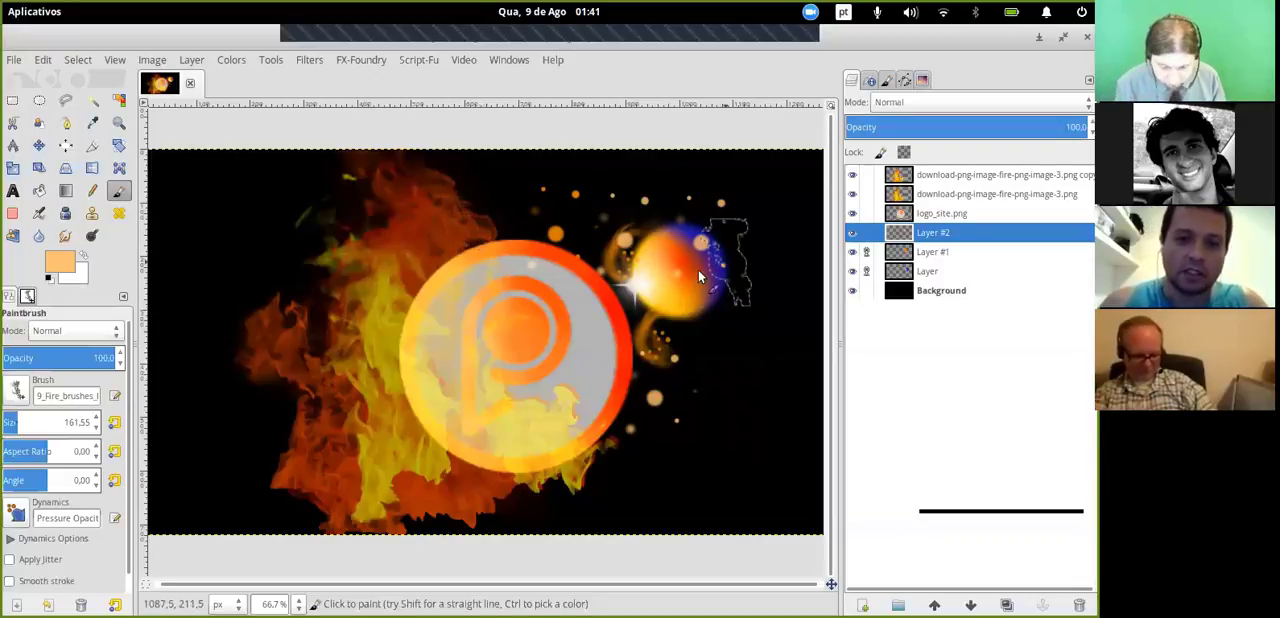
- Toggle the visibility of the two fire image layers in turn to compare what each contributes to the flames
left_click(852, 175)
left_click(852, 175)
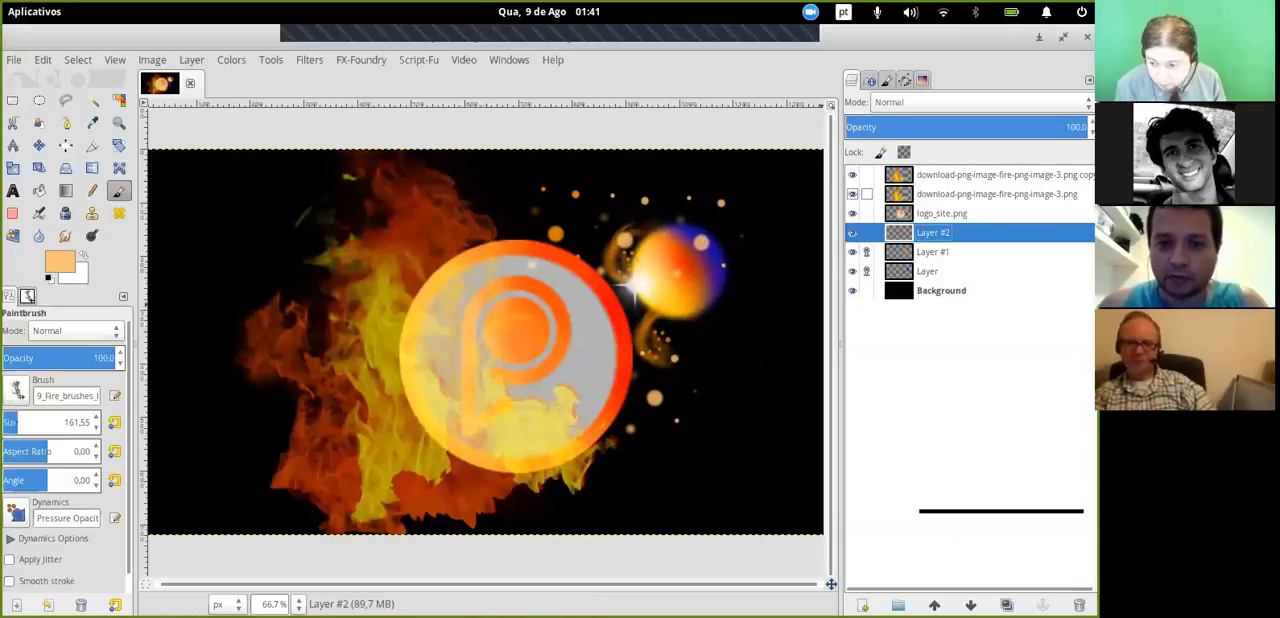
left_click(852, 194)
left_click(852, 194)
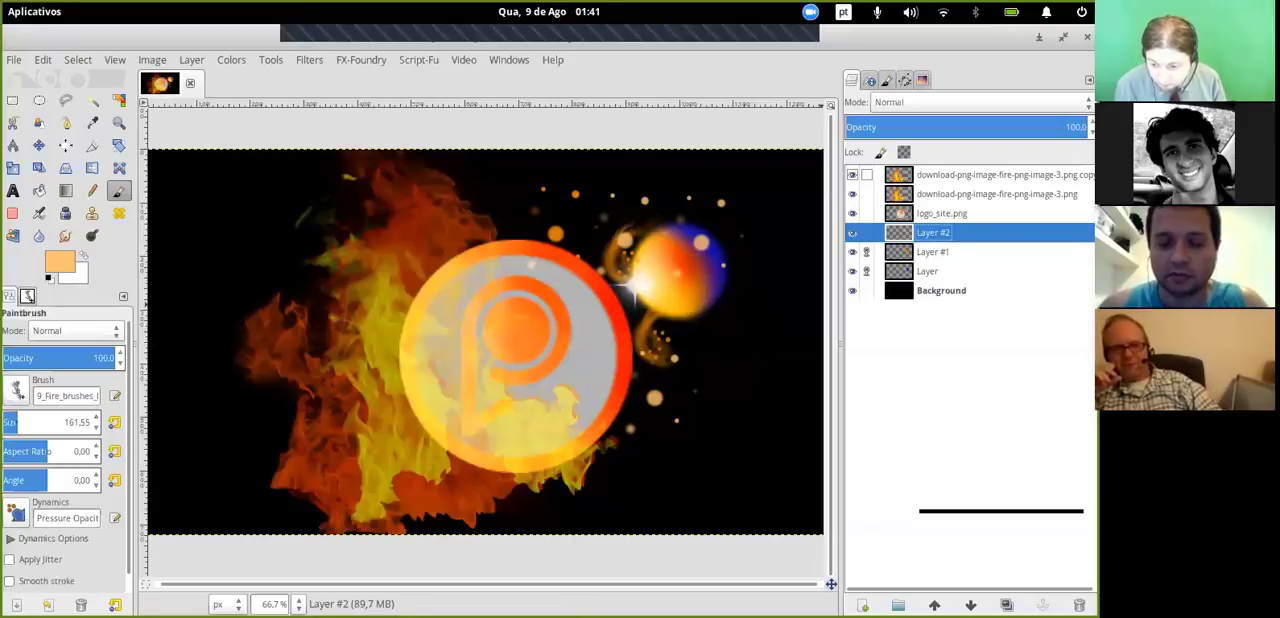
left_click(852, 175)
left_click(852, 175)
left_click(852, 194)
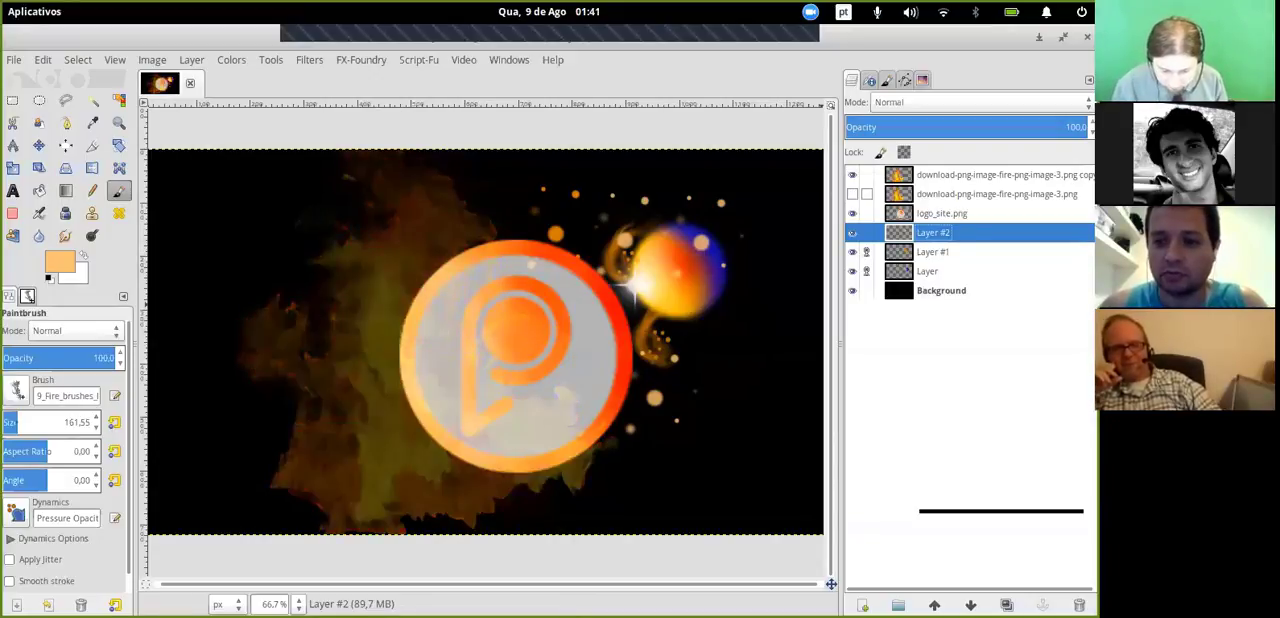
left_click(852, 194)
left_click(852, 175)
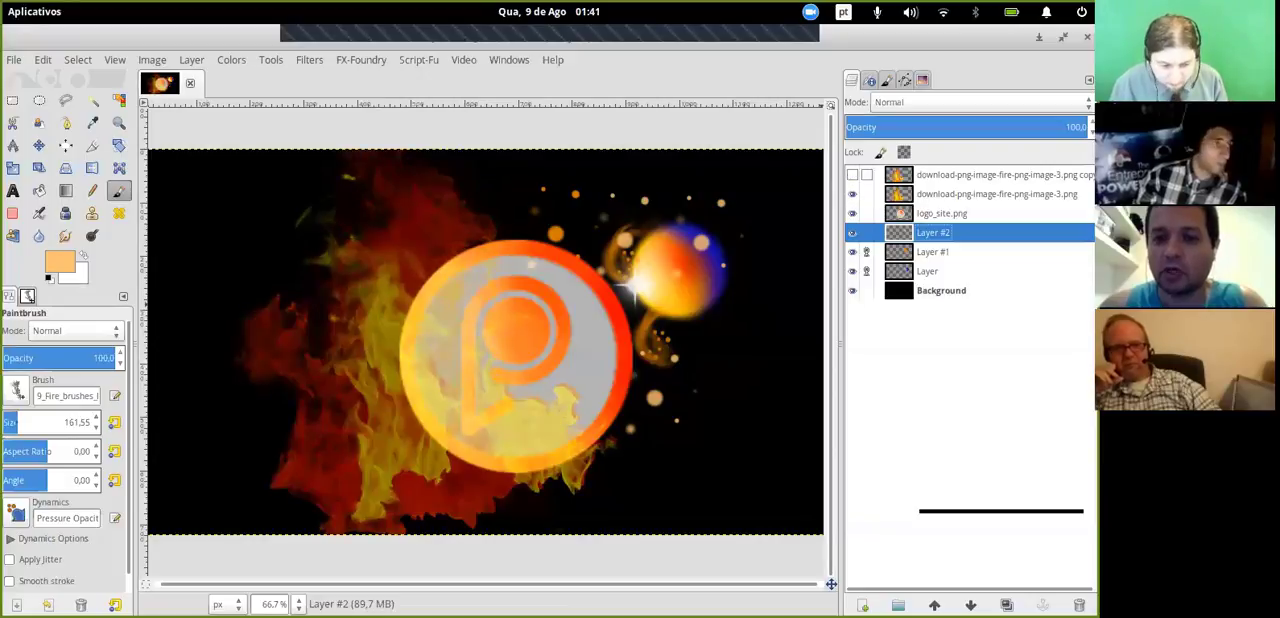
left_click(852, 175)
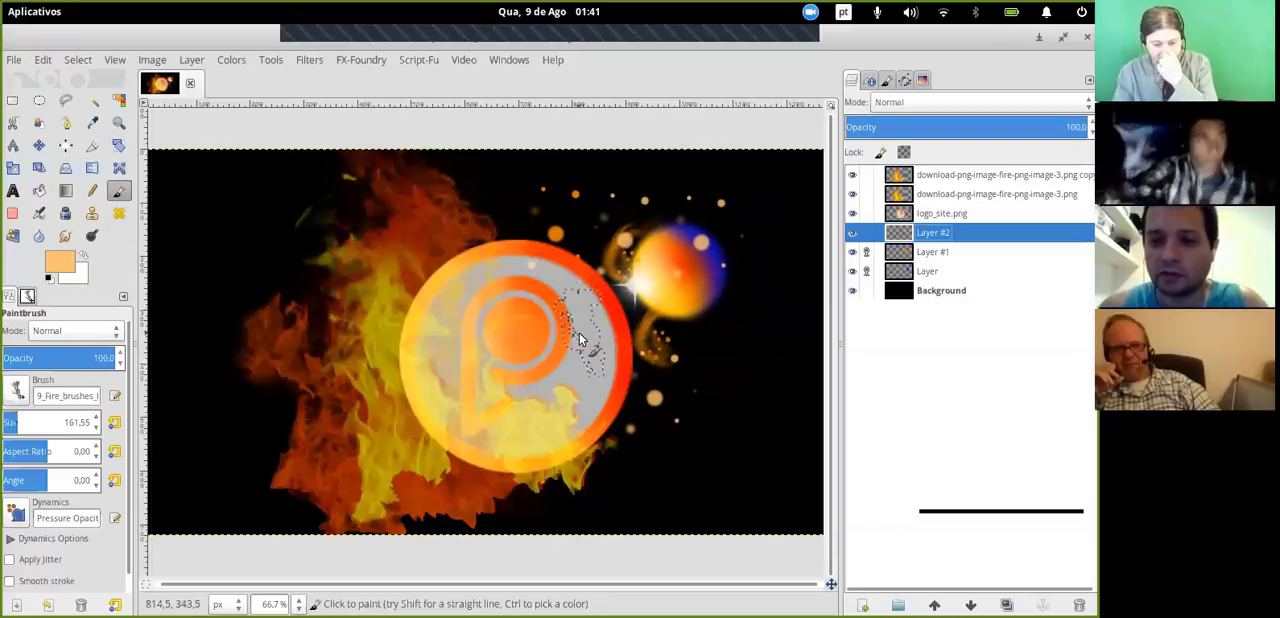
- Link Layer #2 with the sphere's layers and move the sphere with its light effects farther to the right of the logo
left_click(39, 145)
left_click_drag(674, 263, 718, 275)
left_click(933, 252)
left_click(866, 232)
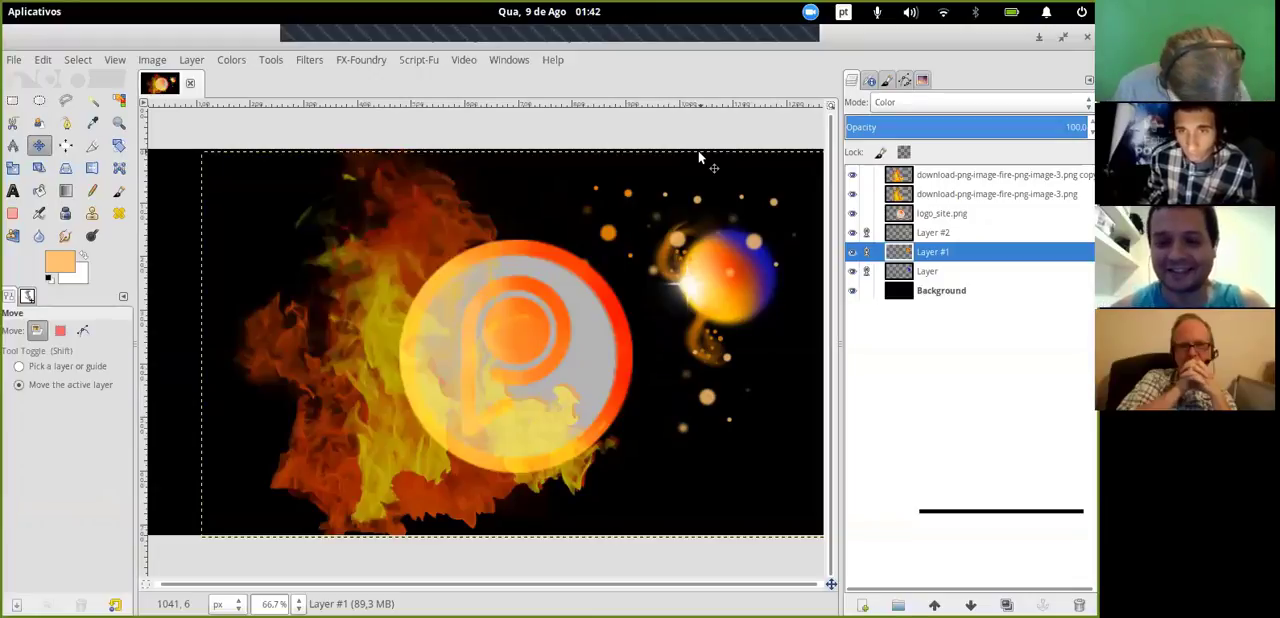
- Choose a Silky_Lights_by_Kemosirix brush for the Paintbrush tool
left_click(298, 604)
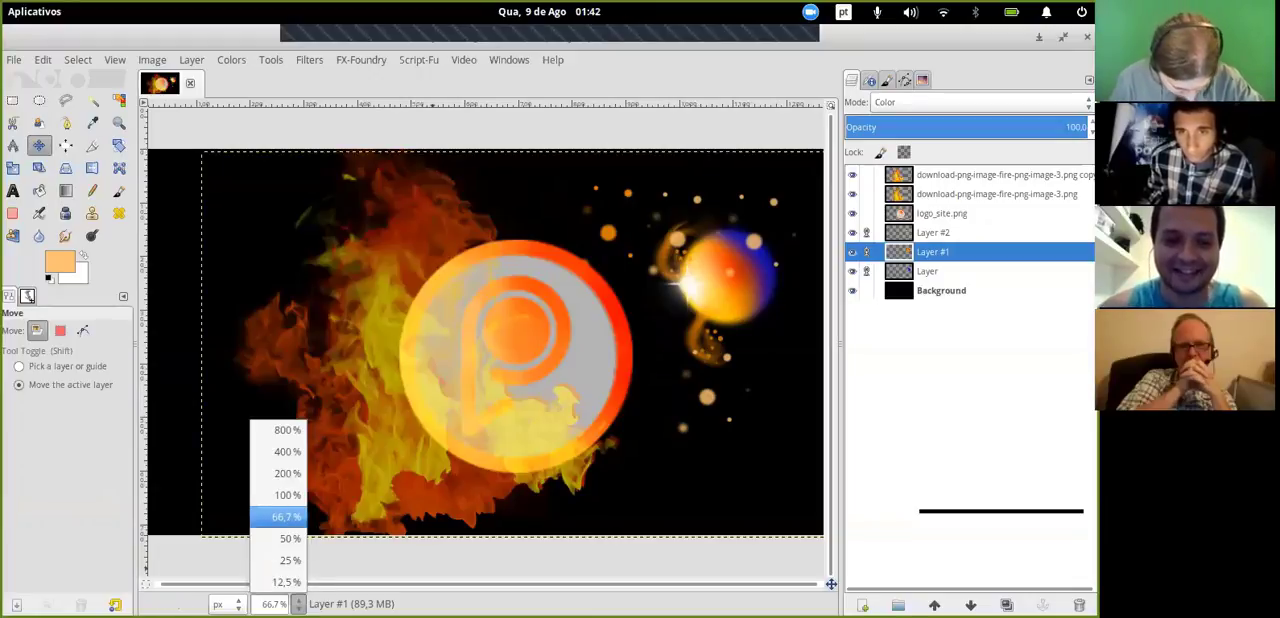
left_click(288, 495)
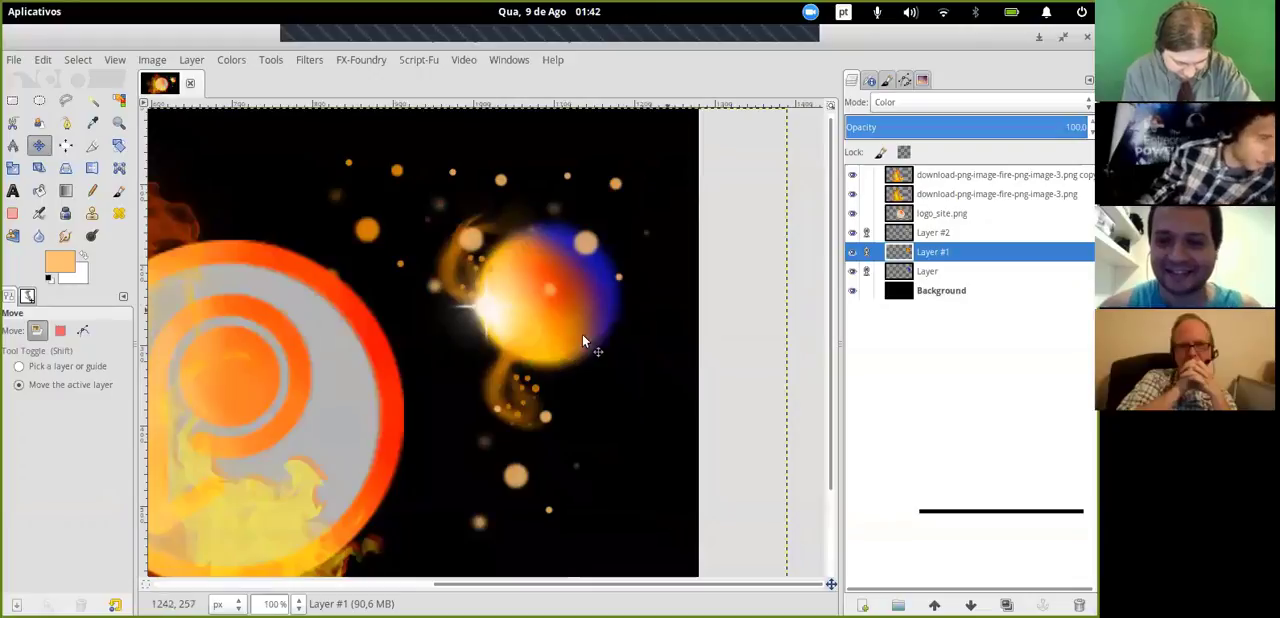
middle_click_drag(521, 371, 504, 398)
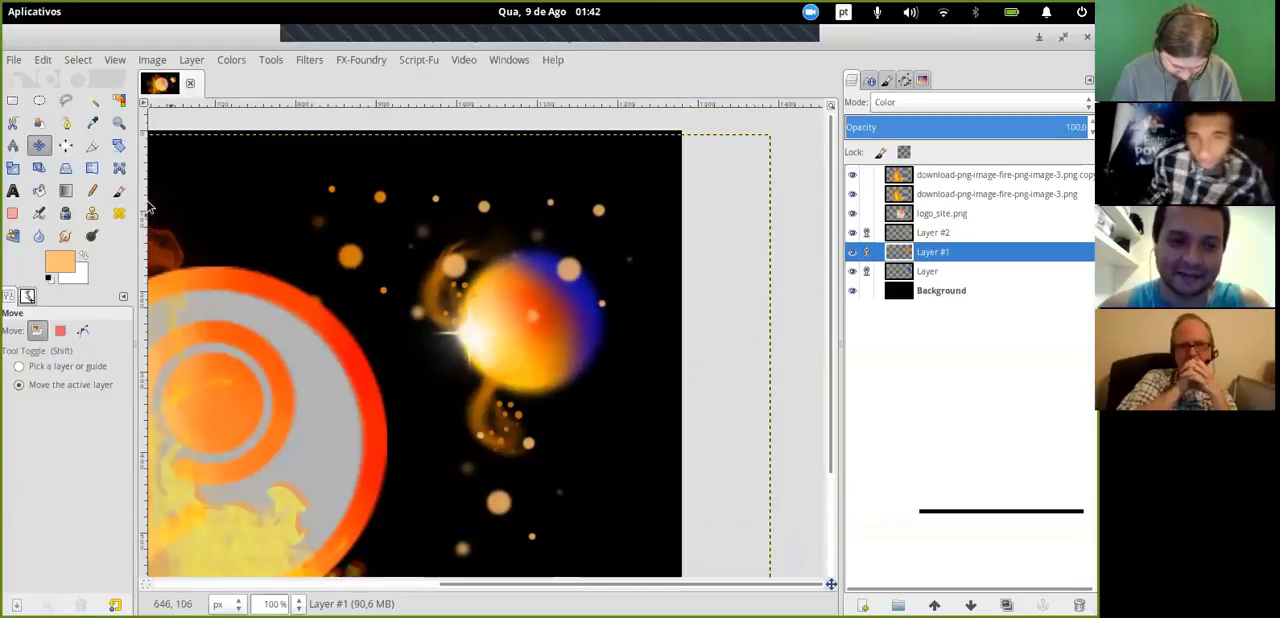
left_click(116, 195)
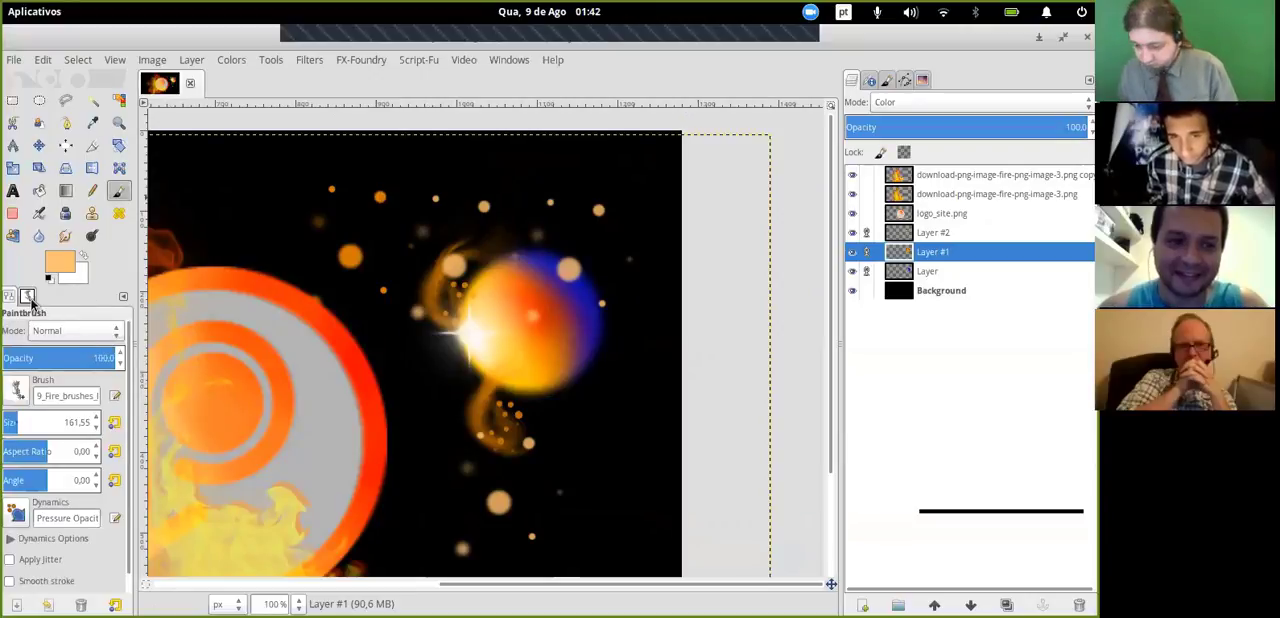
left_click(29, 296)
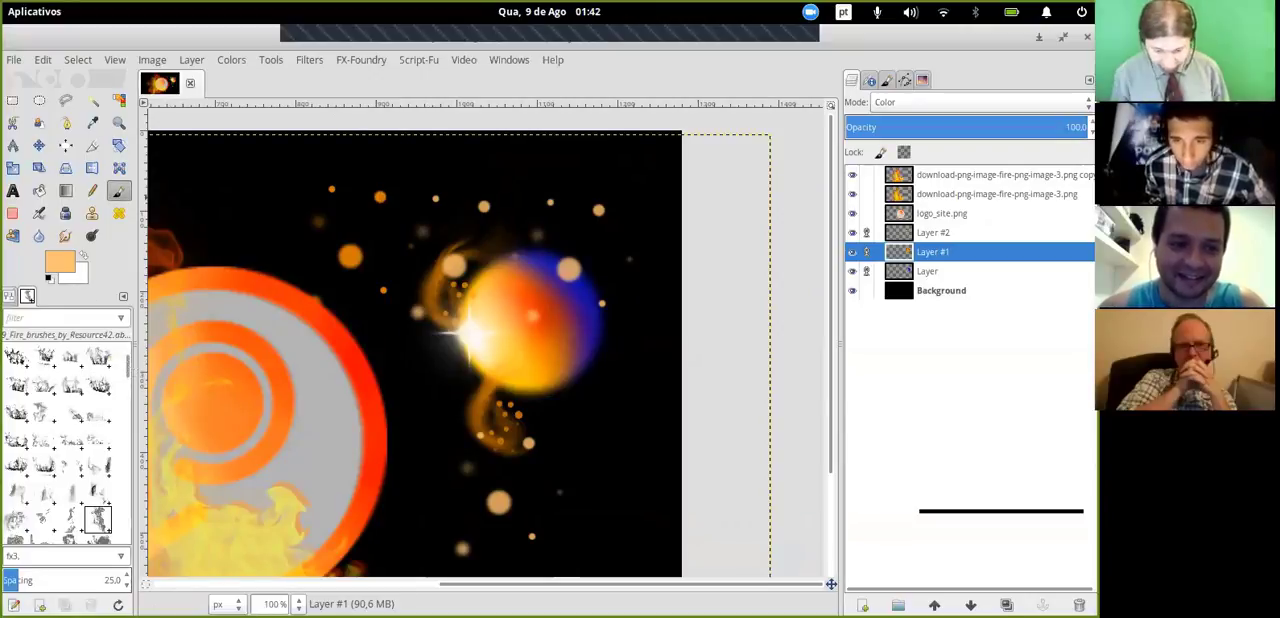
left_click_drag(128, 366, 128, 468)
left_click(43, 410)
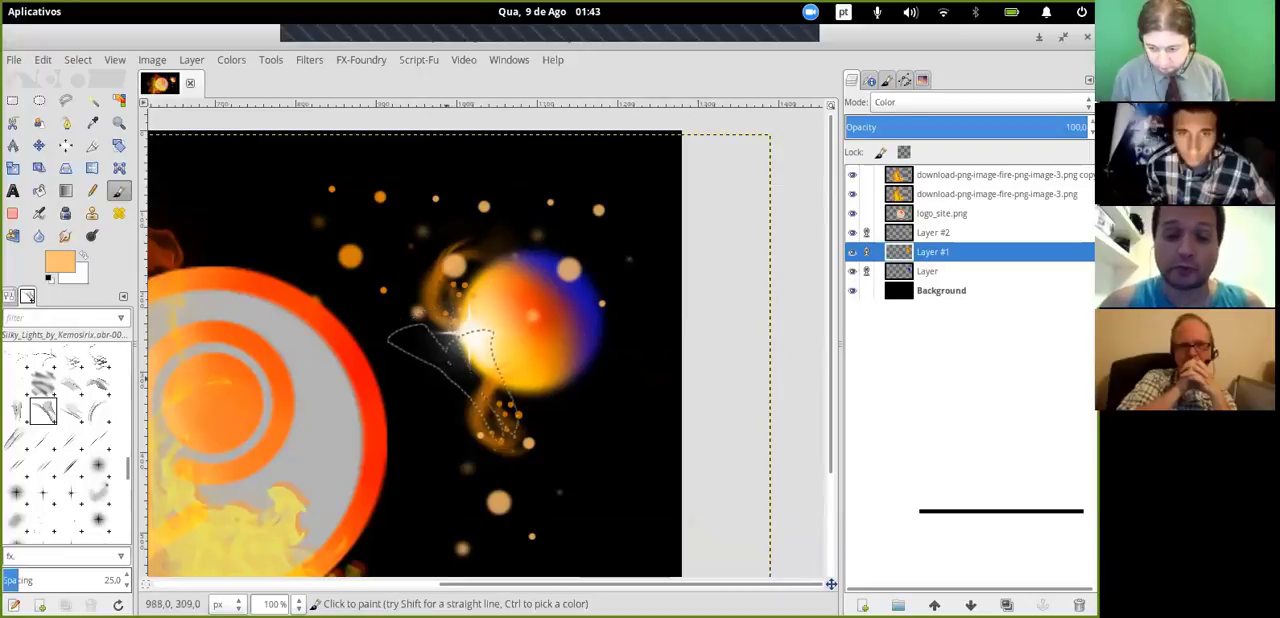
- Examine the logo and sphere composition at 100% and 66.7% zoom
left_click(298, 604)
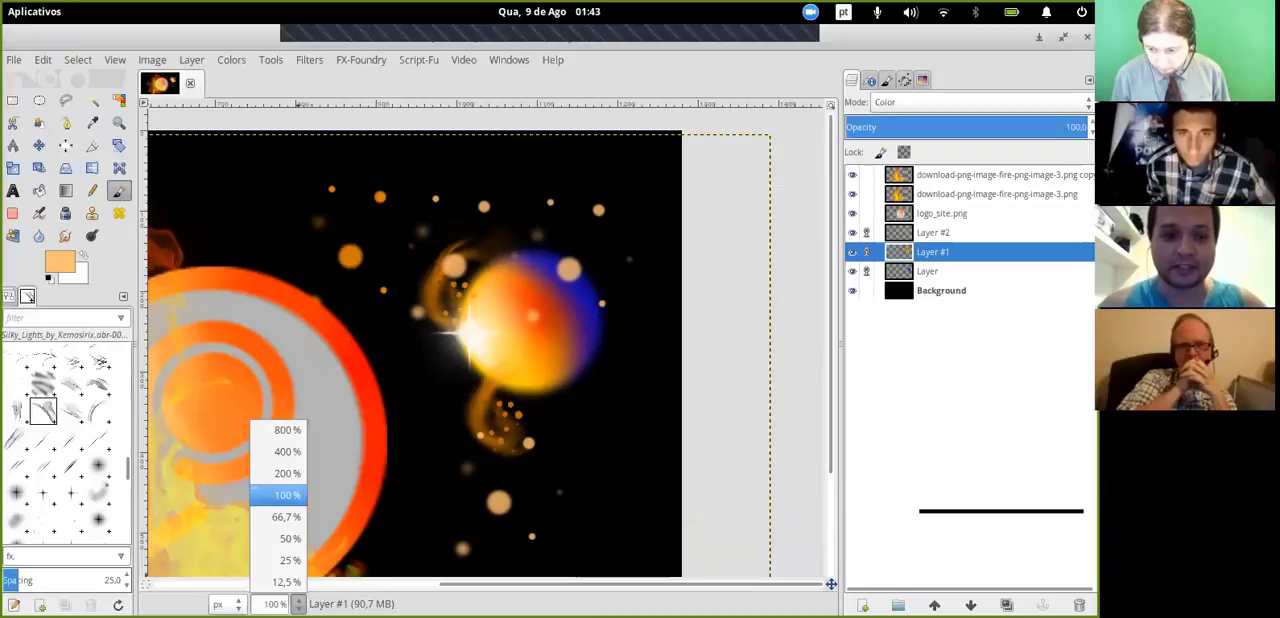
left_click(297, 496)
left_click(298, 604)
left_click(289, 538)
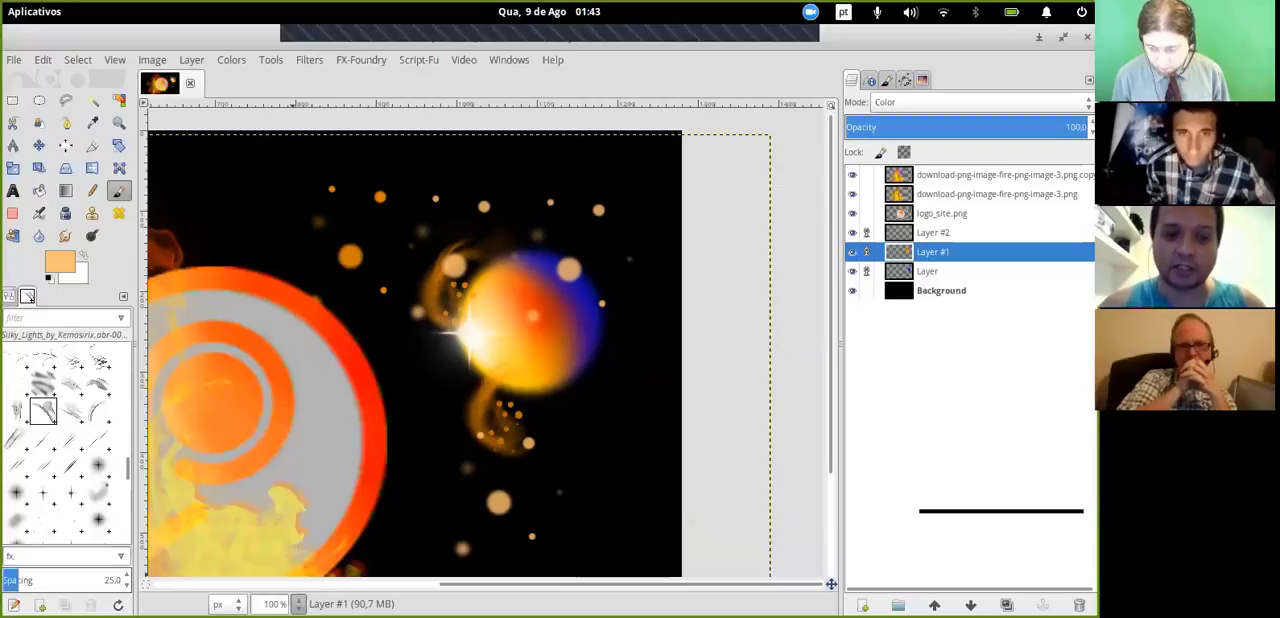
left_click(298, 604)
left_click(287, 495)
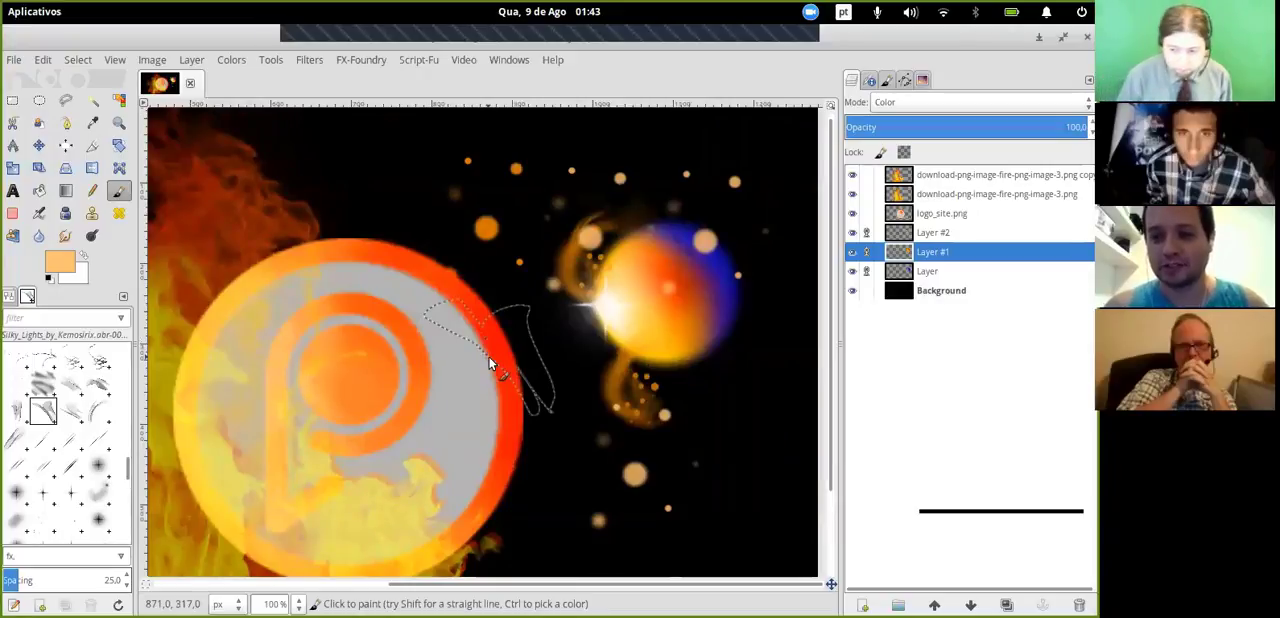
left_click(298, 604)
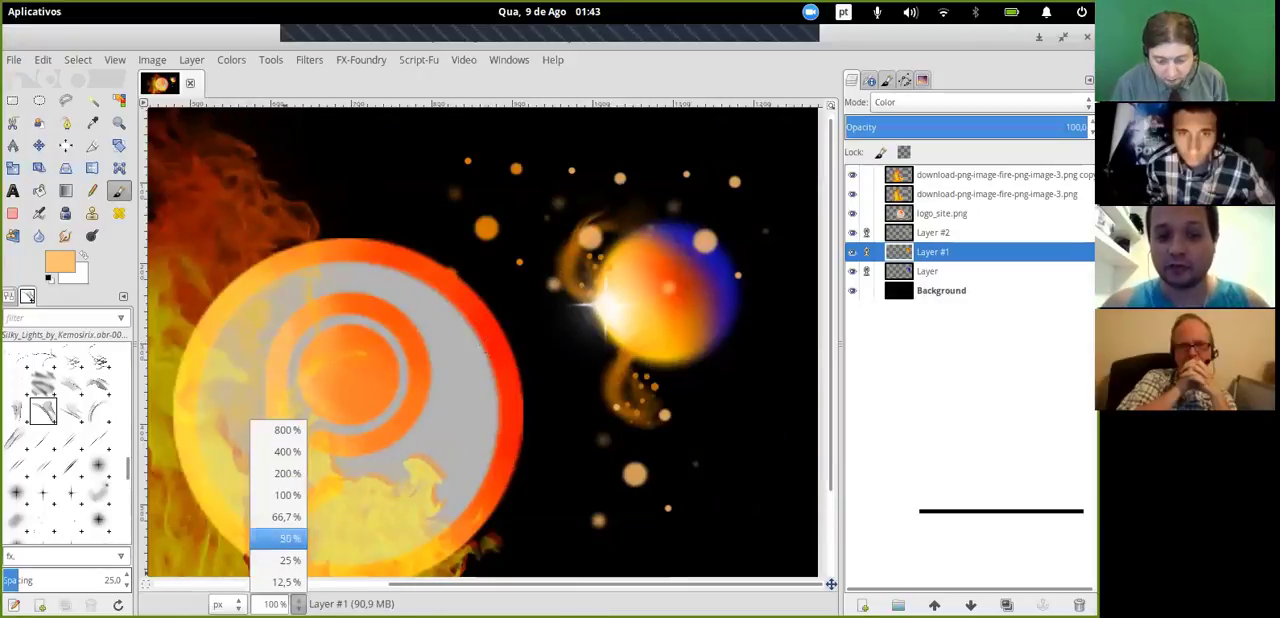
left_click(285, 517)
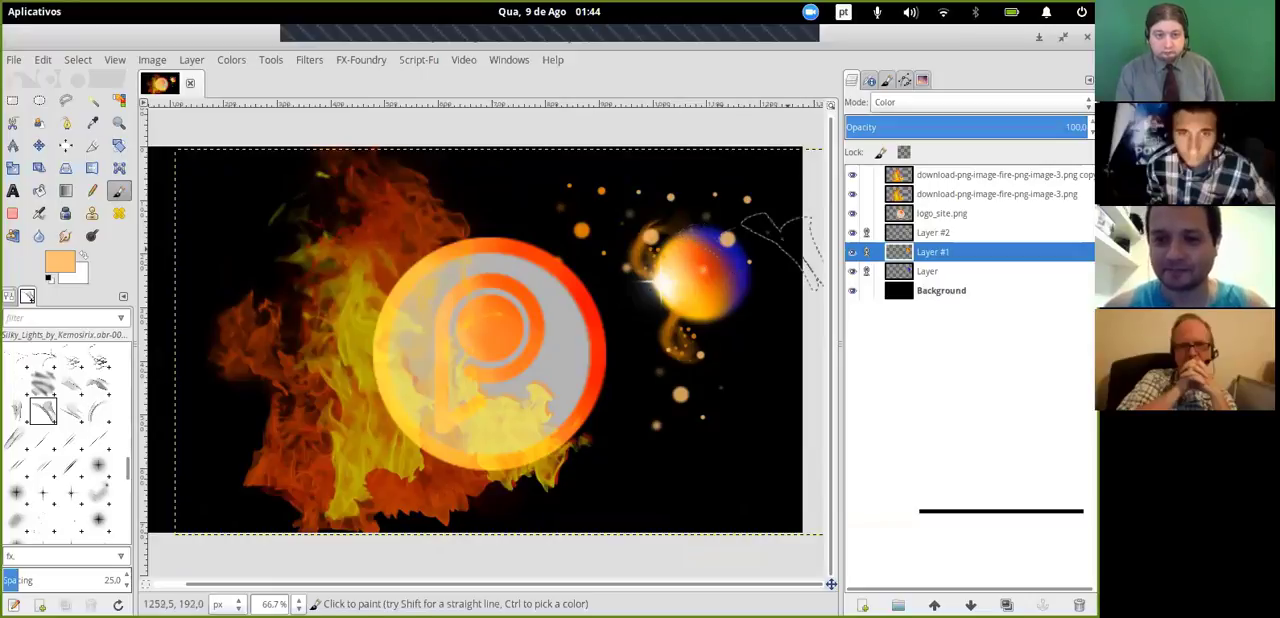
left_click_drag(841, 240, 848, 240)
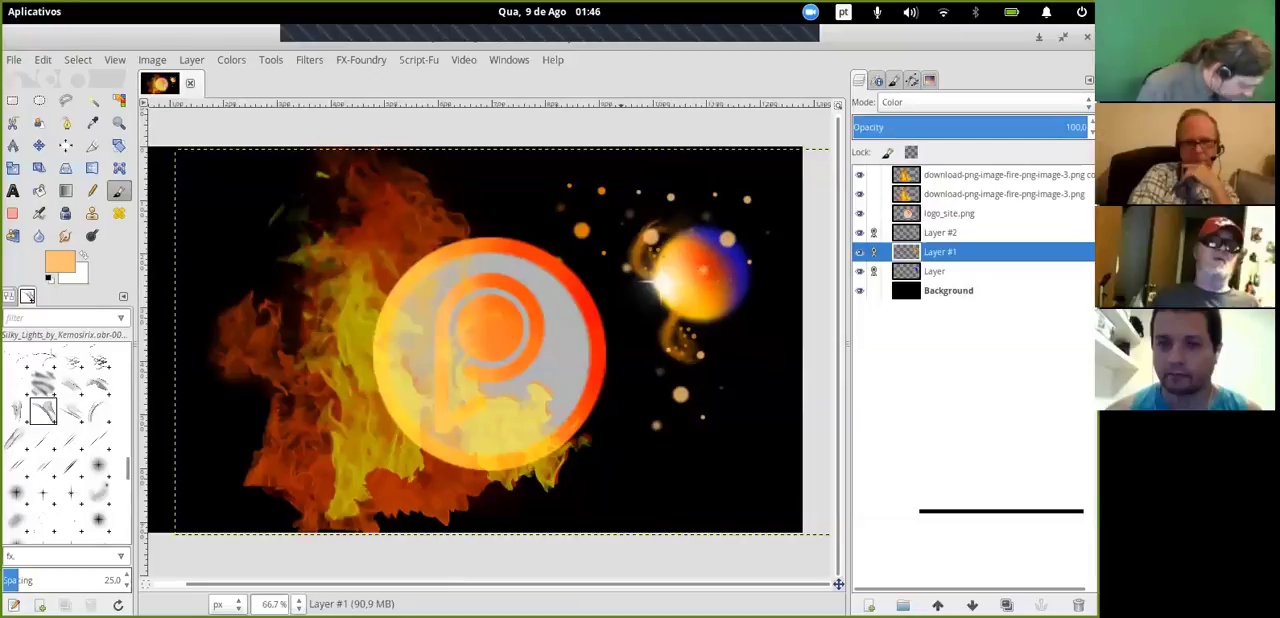
- Show the desktop and switch to the Zoom meeting
key("super+d")
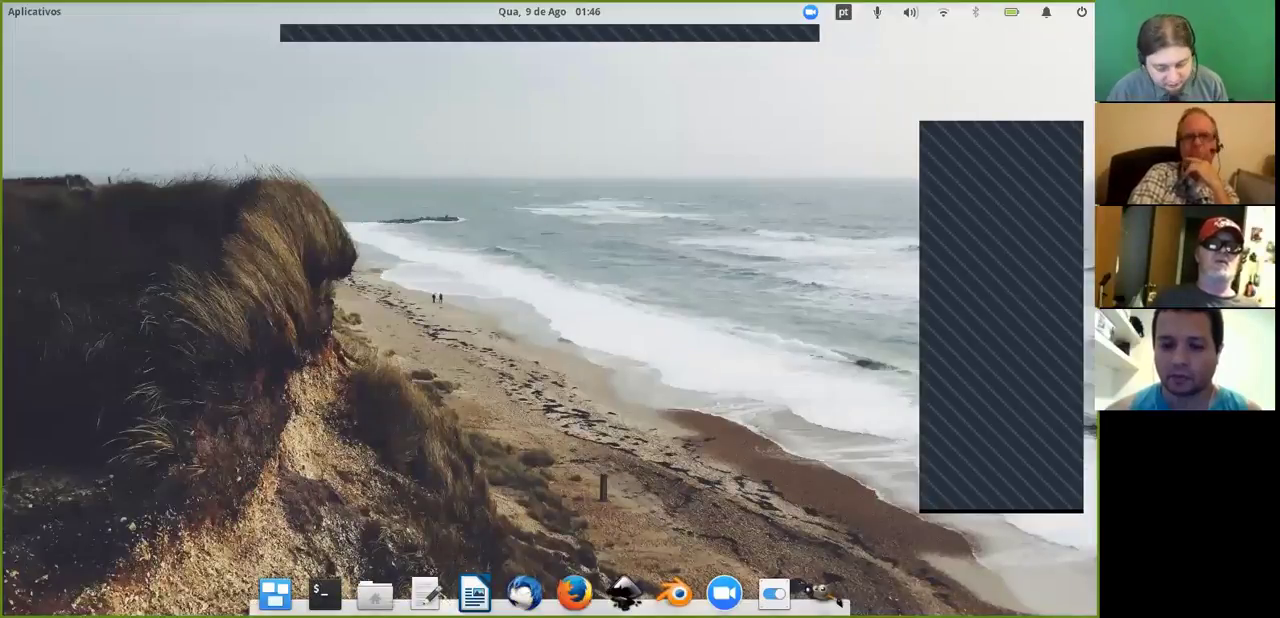
left_click(724, 593)
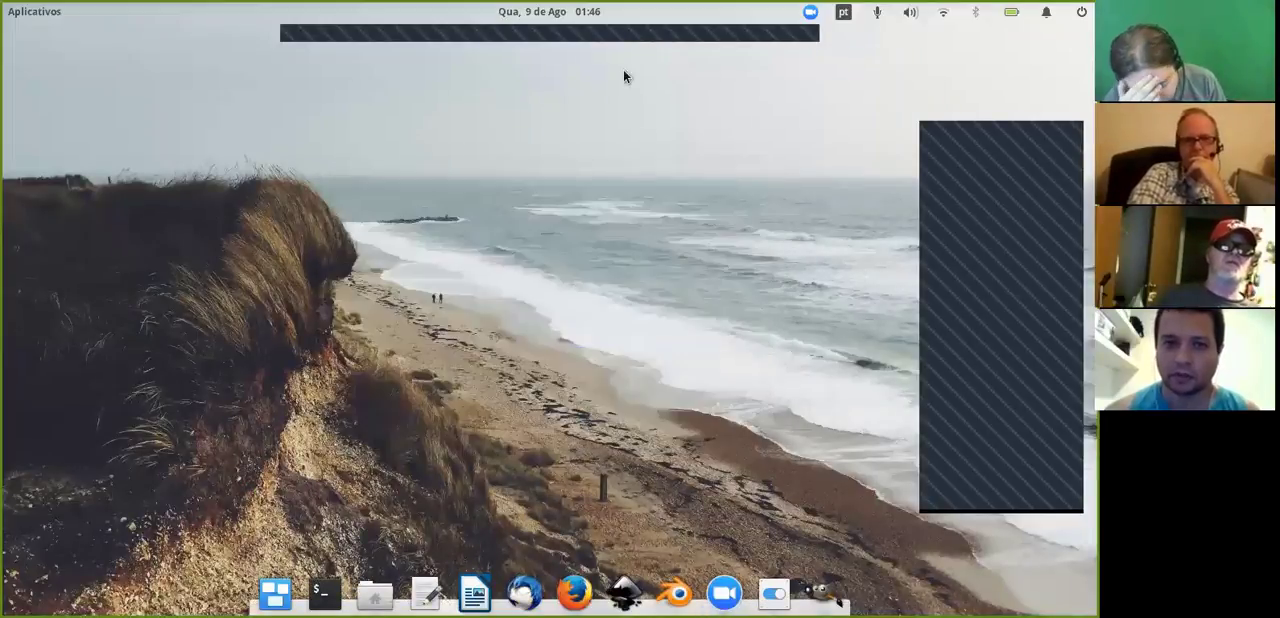
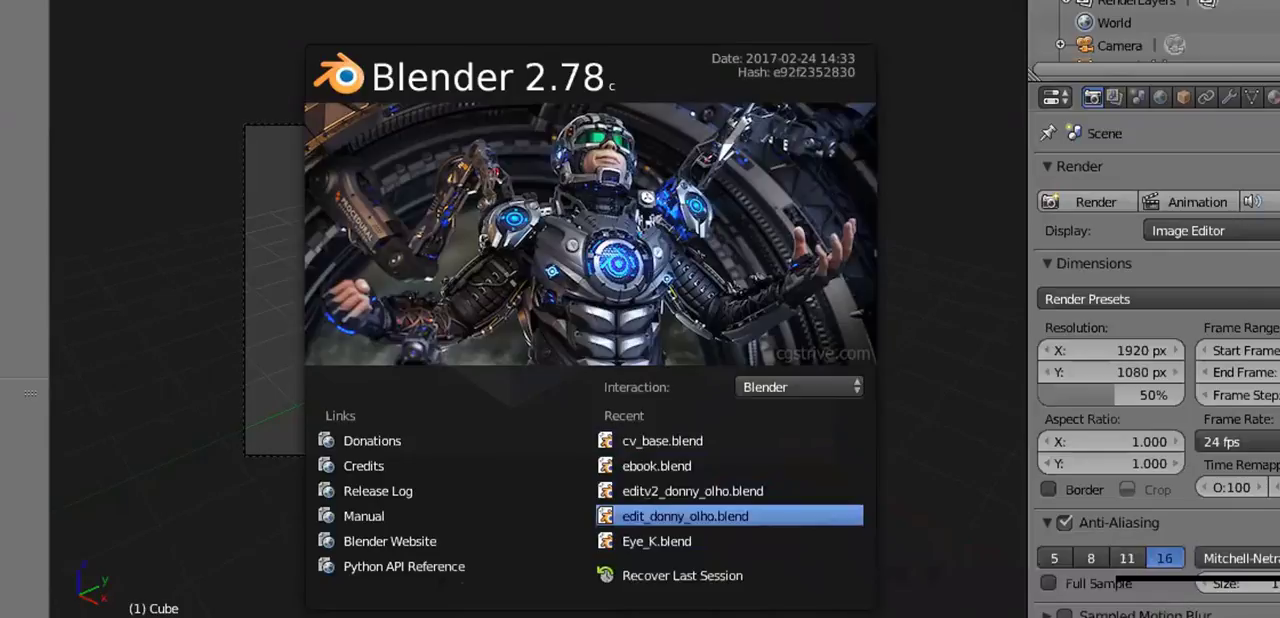
- Open the recent project edit_donny_olho.blend and scrub the video sequence back to the start of the second song
left_click(685, 516)
left_click_drag(4, 450, 838, 450)
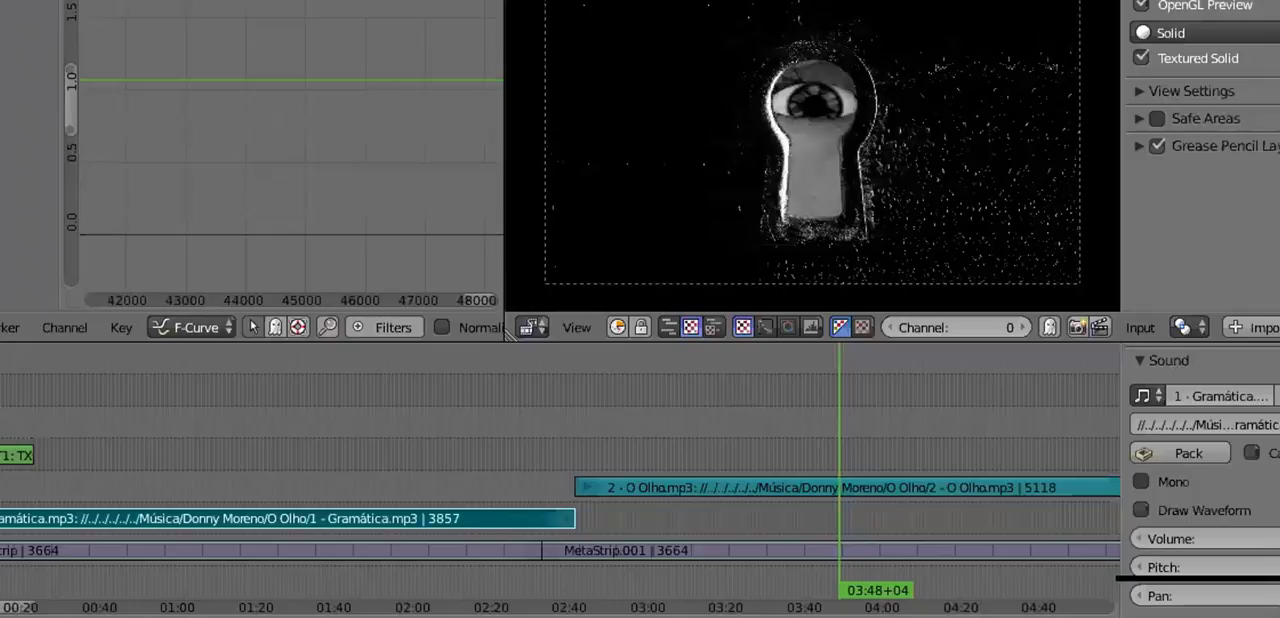
left_click_drag(494, 450, 580, 450)
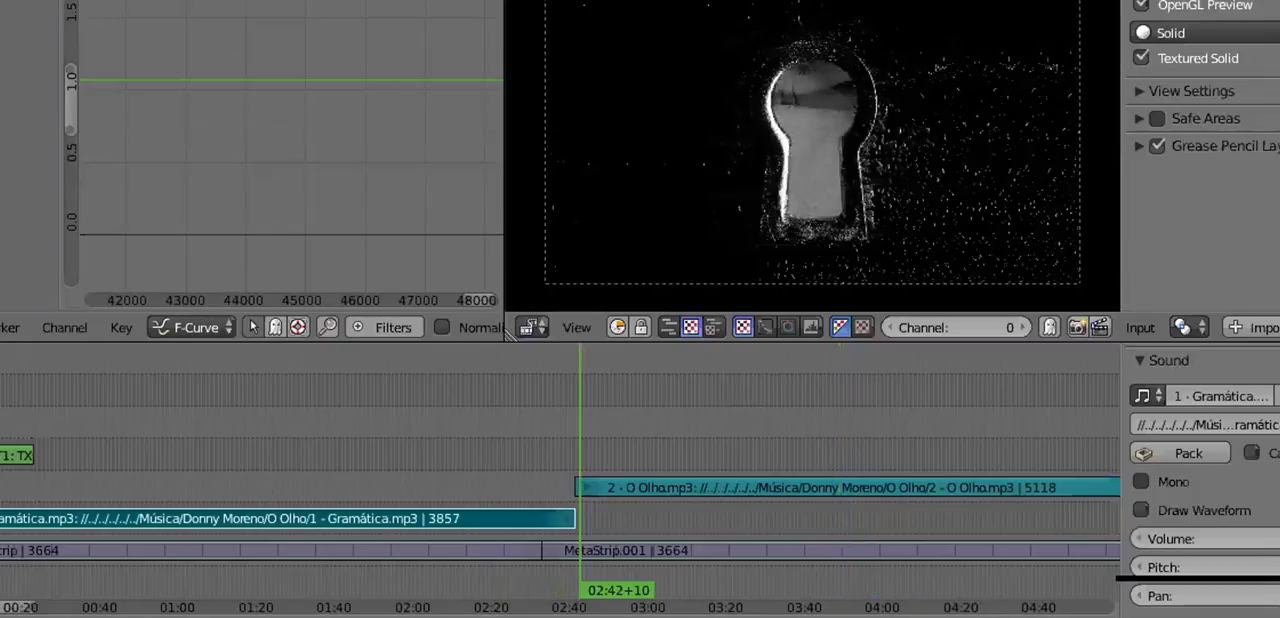
- Examine the song and MetaStrip strips along the whole sequence, scrubbing through parts of the keyhole video
scroll(580, 450, "down", 10)
scroll(677, 397, "down", 8)
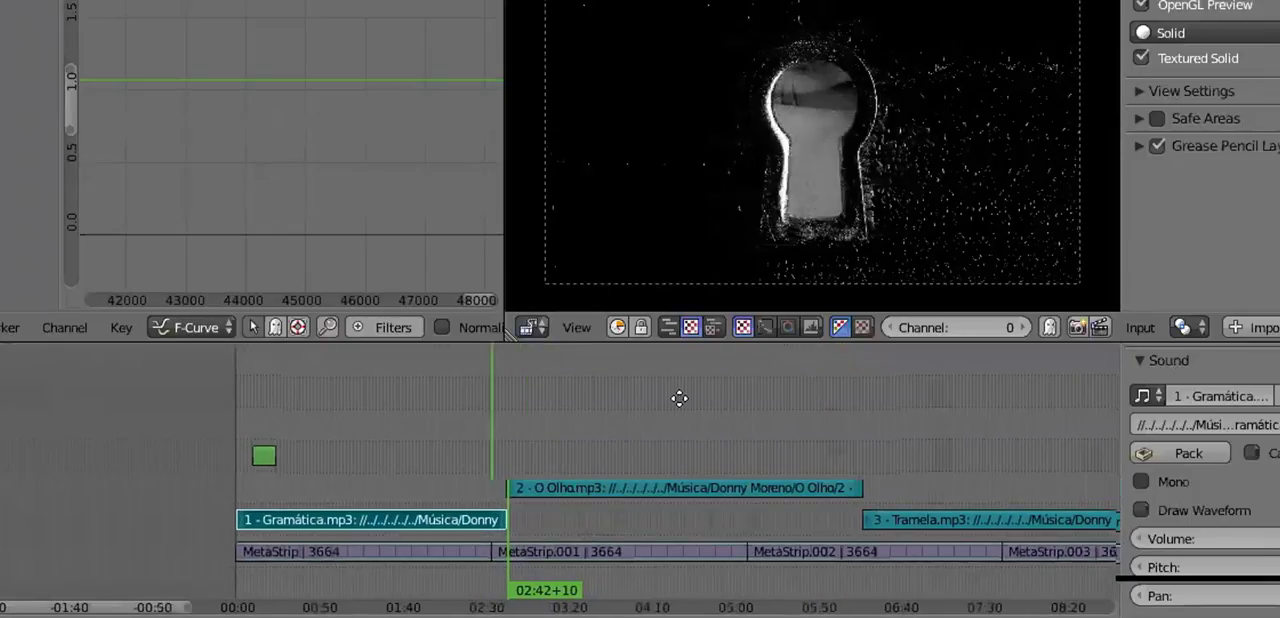
scroll(674, 398, "down", 5)
middle_click_drag(674, 398, 325, 392)
left_click_drag(224, 392, 779, 392)
scroll(485, 470, "up", 5)
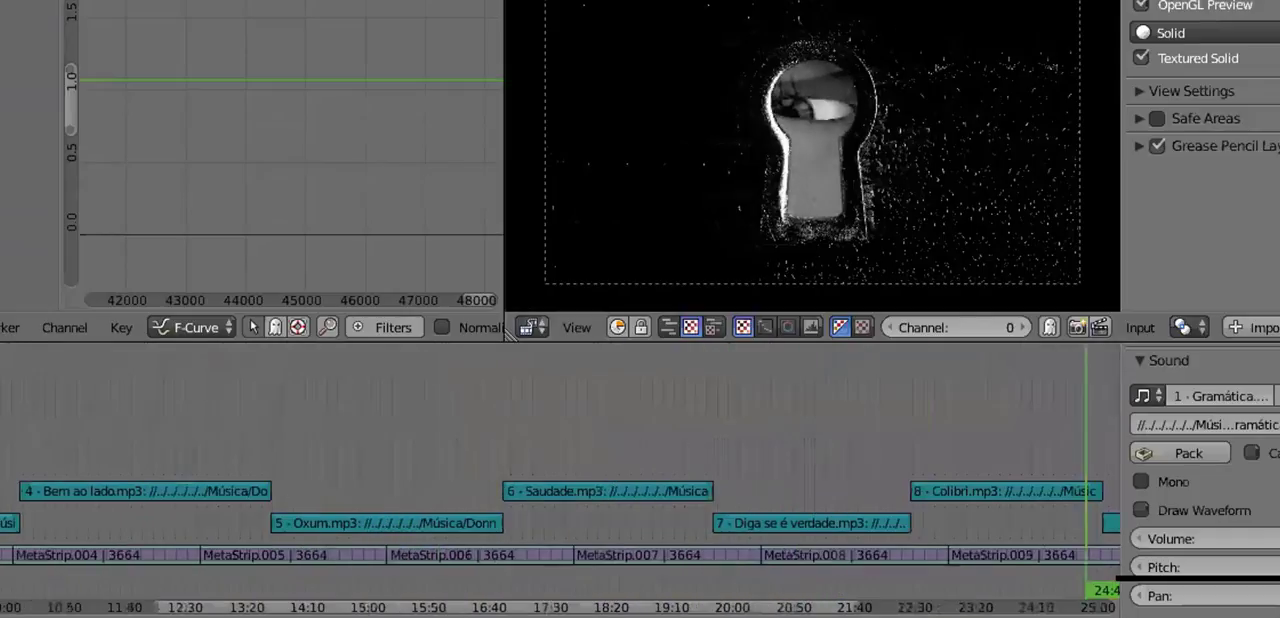
middle_click_drag(485, 470, 968, 491)
middle_click_drag(278, 401, 241, 357)
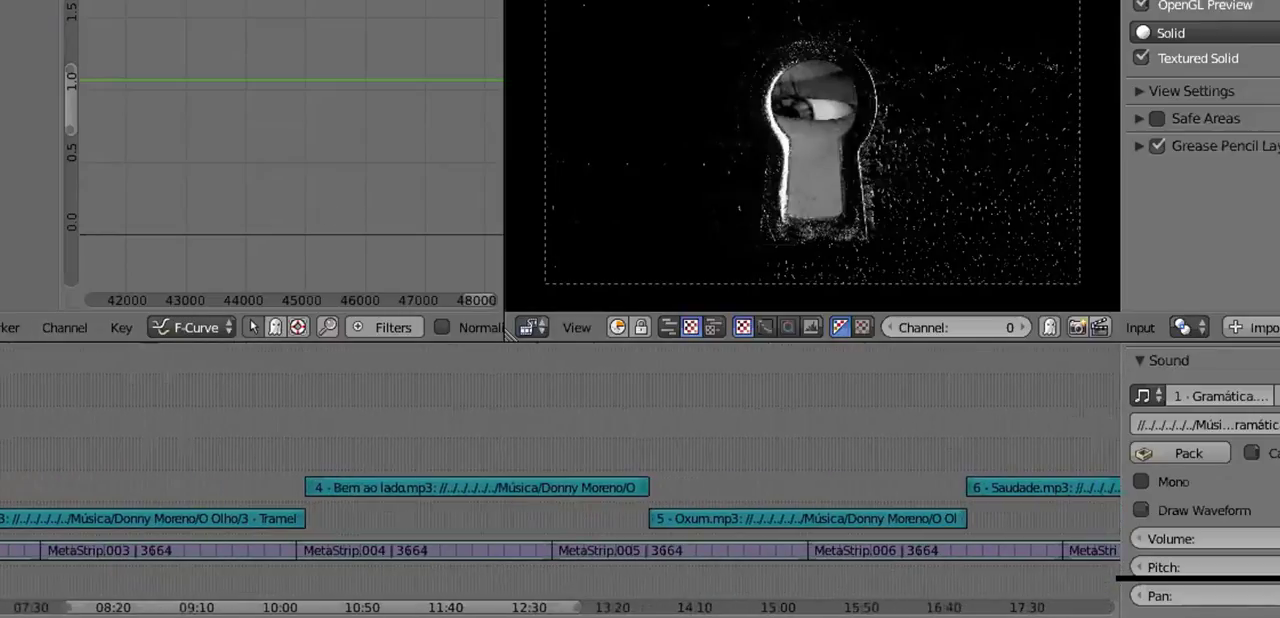
left_click_drag(488, 460, 850, 460)
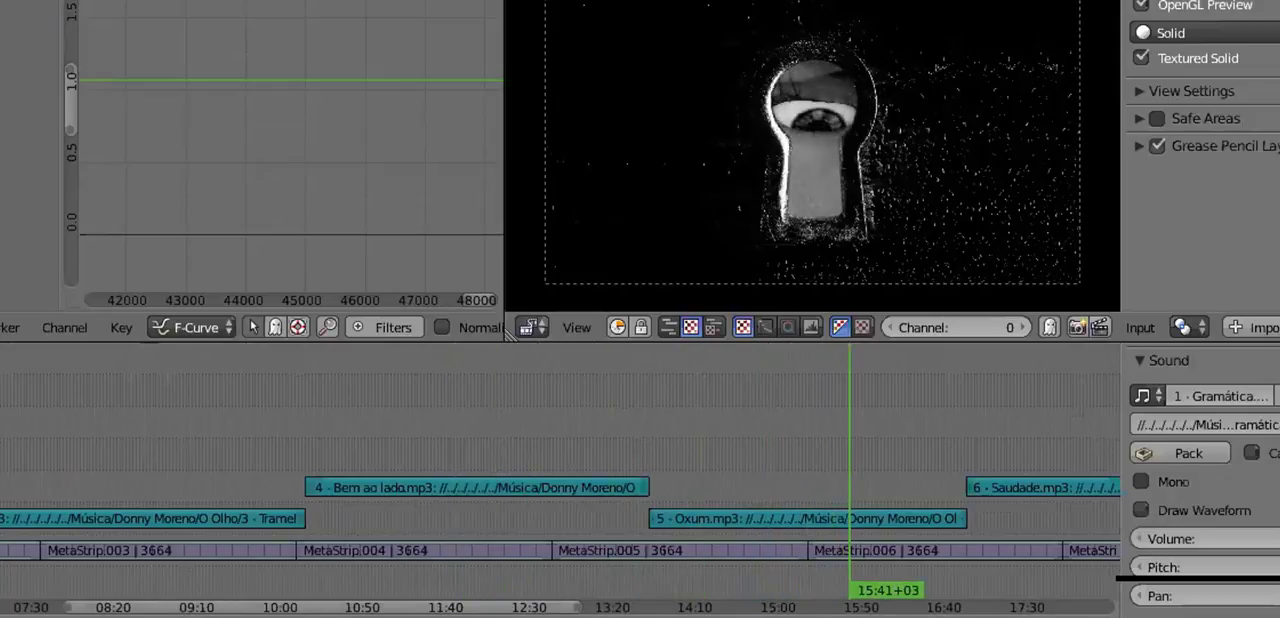
middle_click_drag(850, 460, 1262, 460)
middle_click_drag(320, 460, 857, 460)
scroll(560, 460, "up", 1)
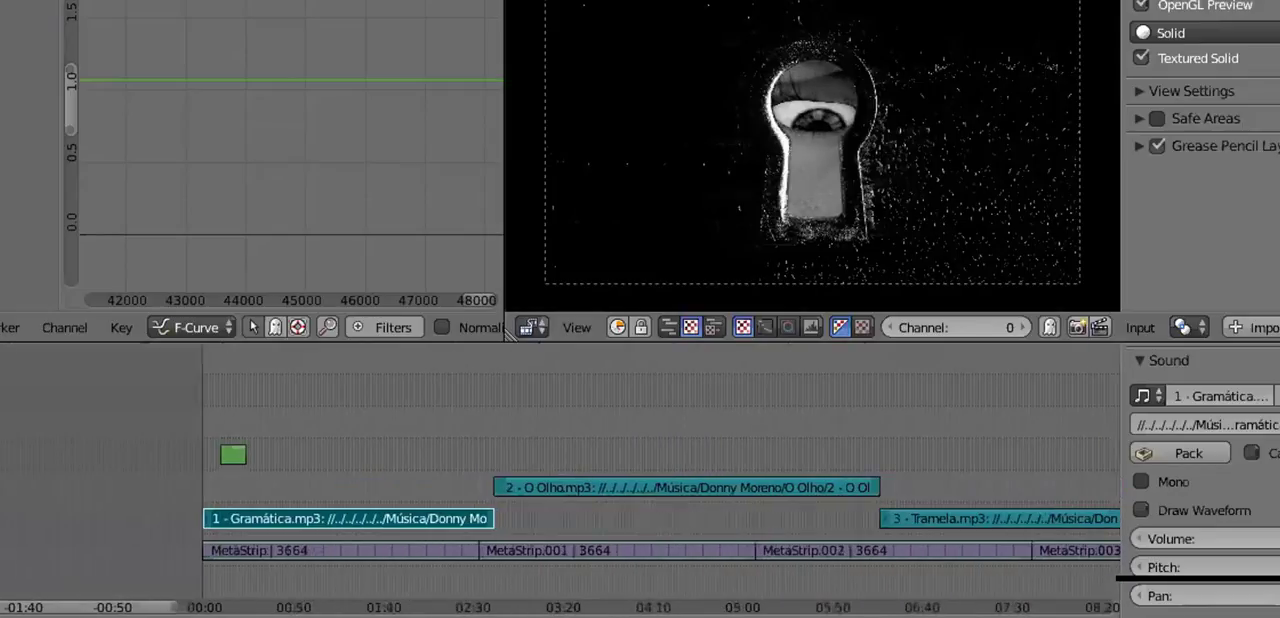
scroll(470, 480, "up", 2)
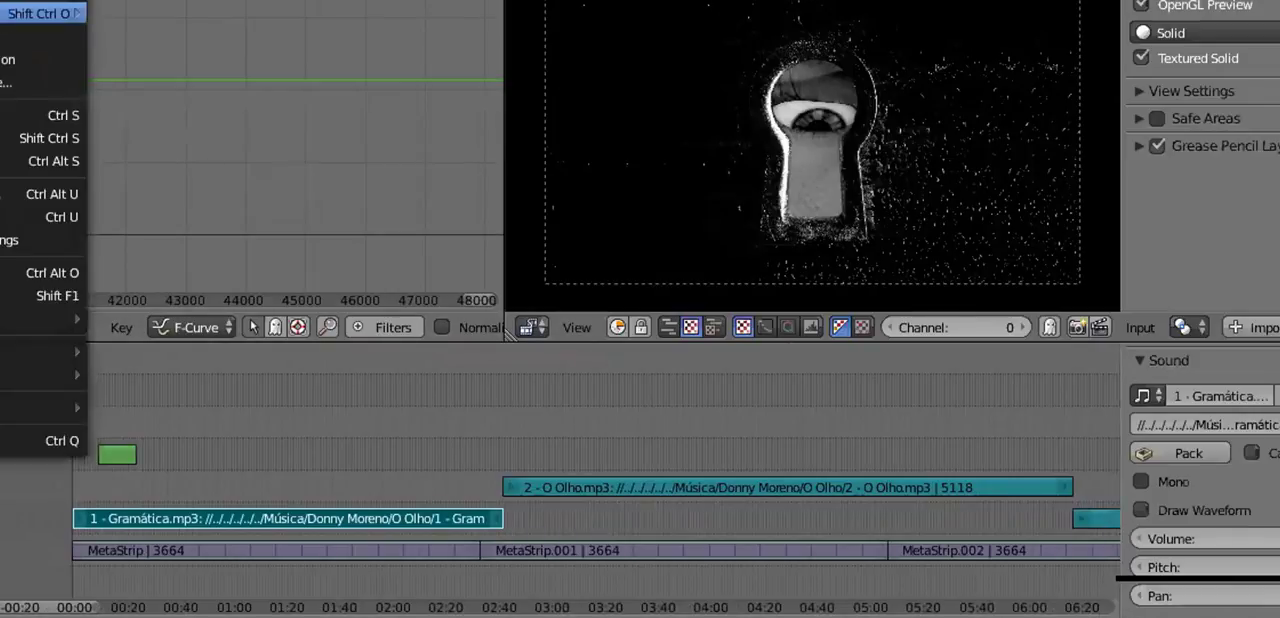
- Open the recent file cena06a.blend and play its logo animation, stopping at frame 43 for a closer view
mouse_move(45, 13)
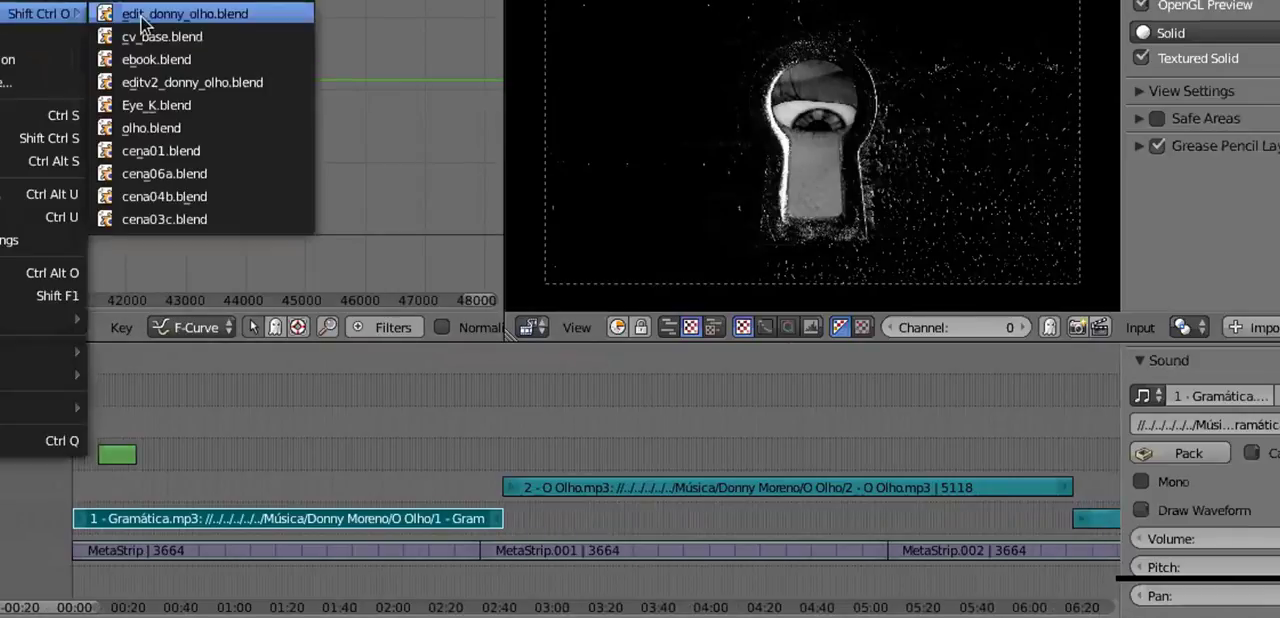
left_click(209, 173)
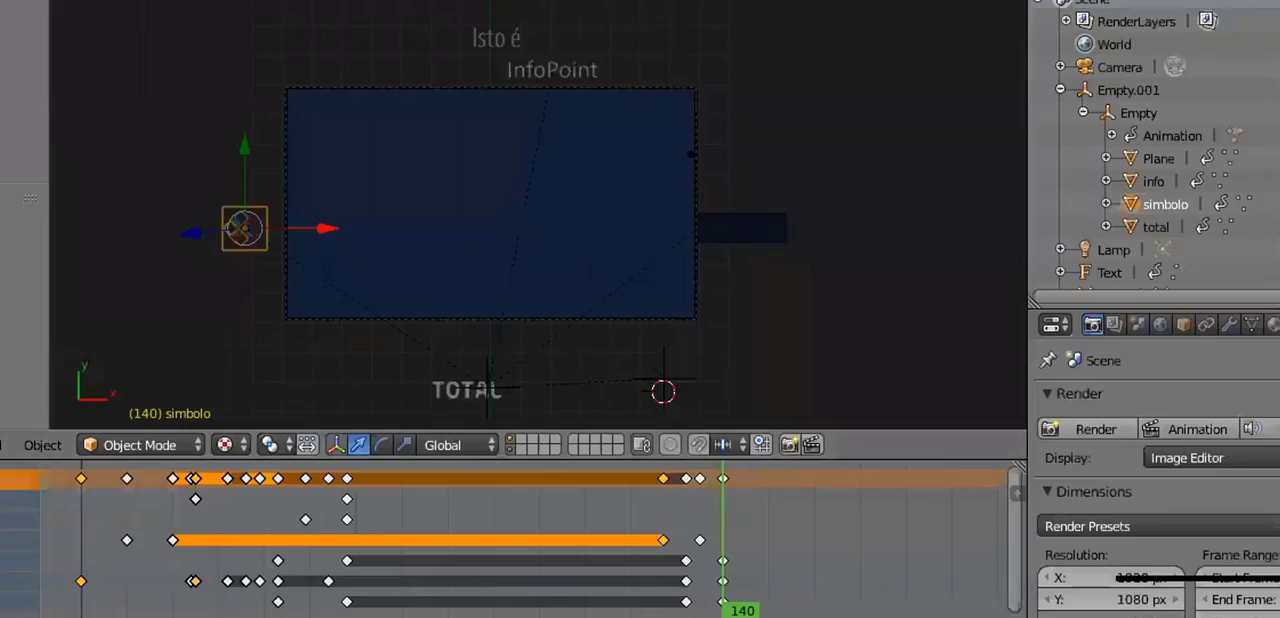
key("alt+a")
scroll(539, 191, "up", 5)
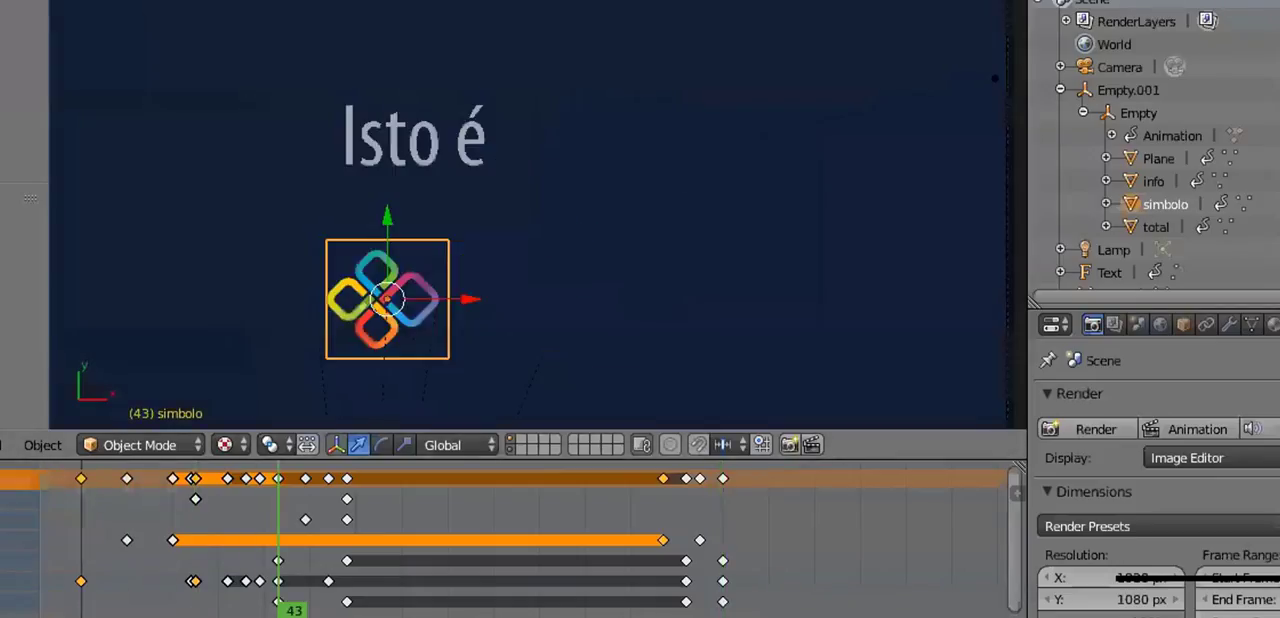
scroll(543, 301, "down", 2)
- Open cena03D.blend and scrub its animation back to frame 80
left_click(0, 0)
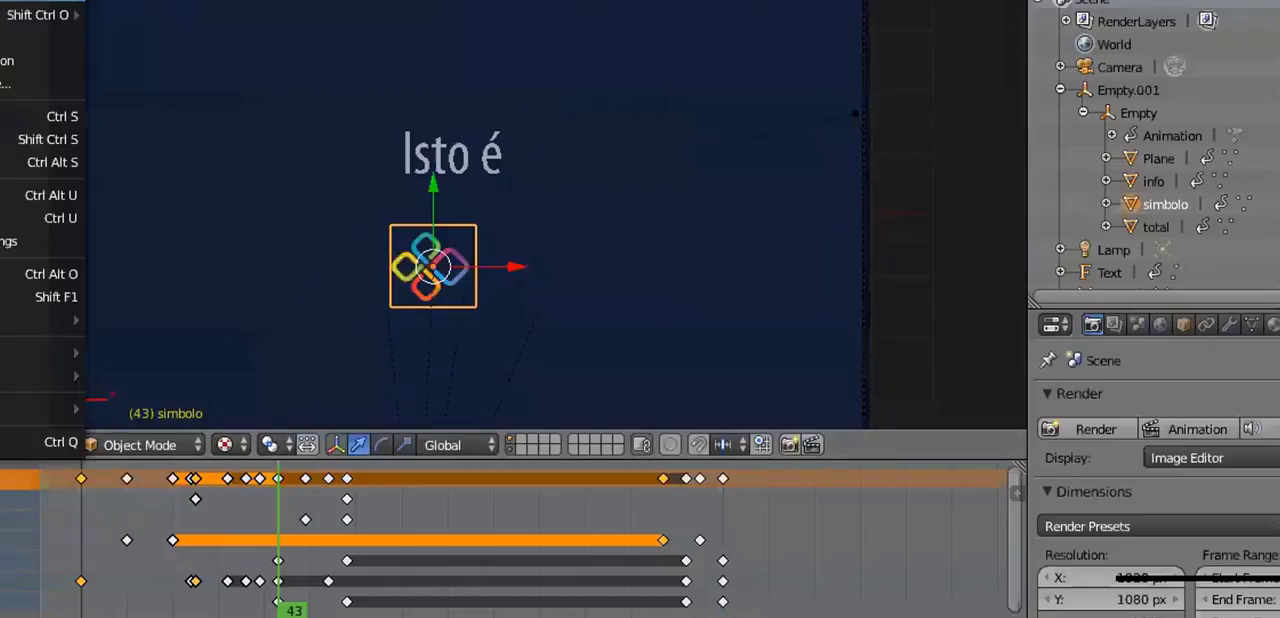
left_click(5, 0)
left_click(285, 421)
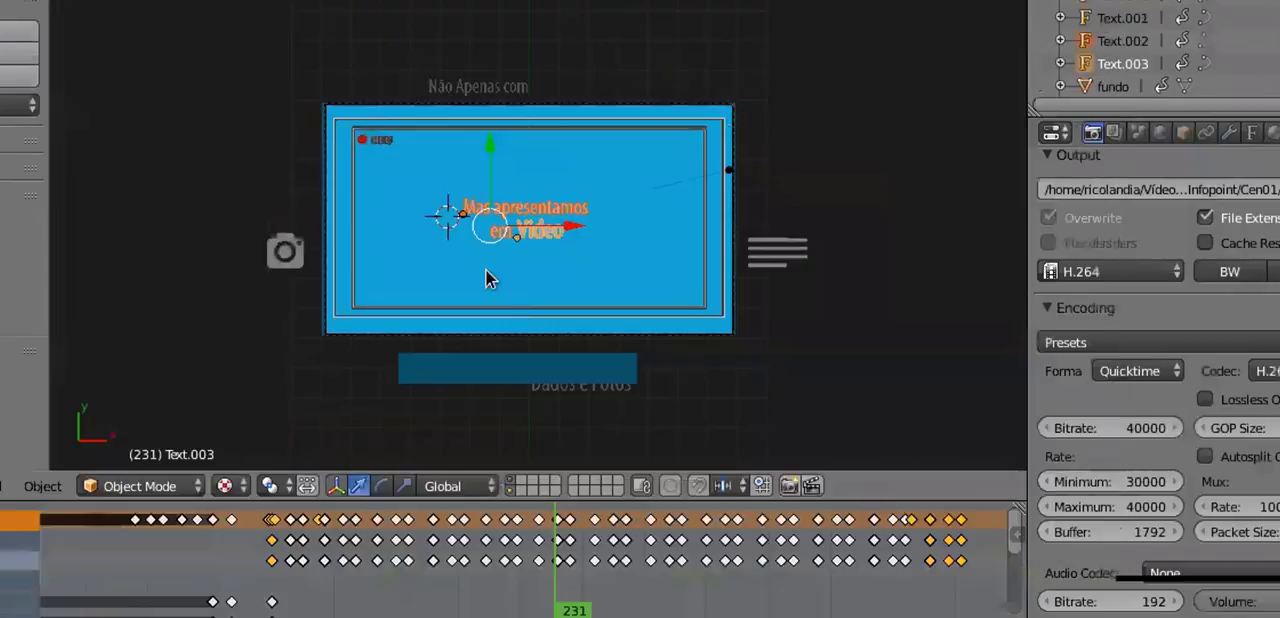
left_click_drag(350, 610, 86, 610)
- Reopen cena06a.blend and play the logo animation up to frame 61
left_click(0, 0)
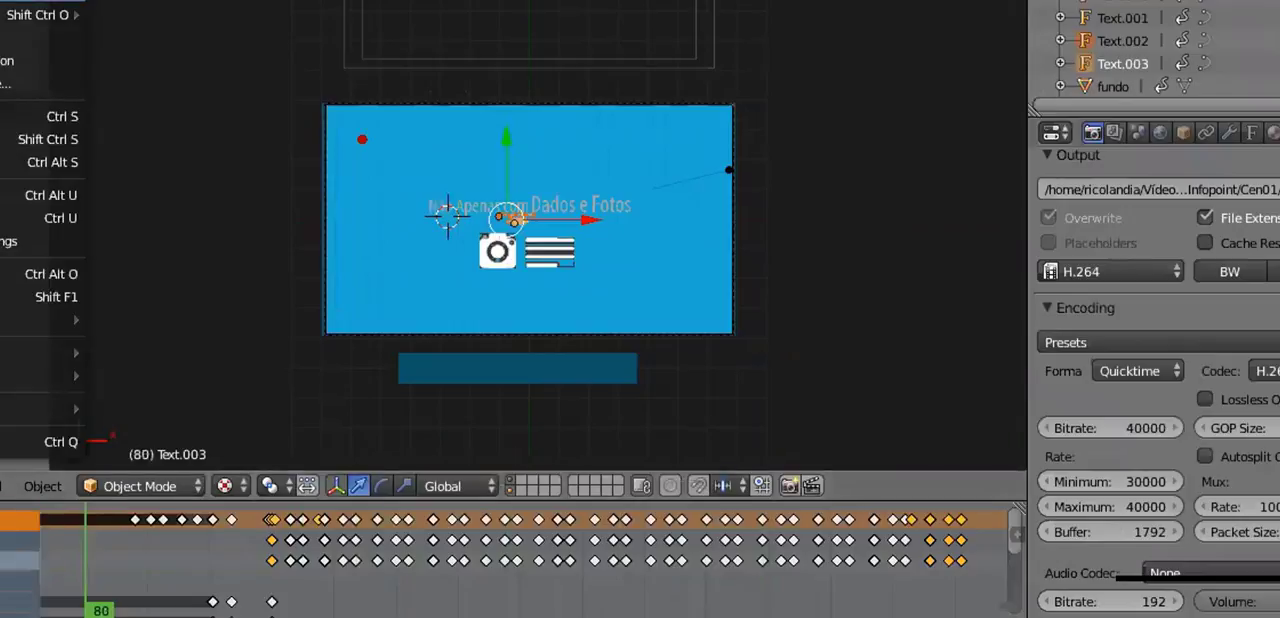
left_click(2, 0)
left_click(163, 603)
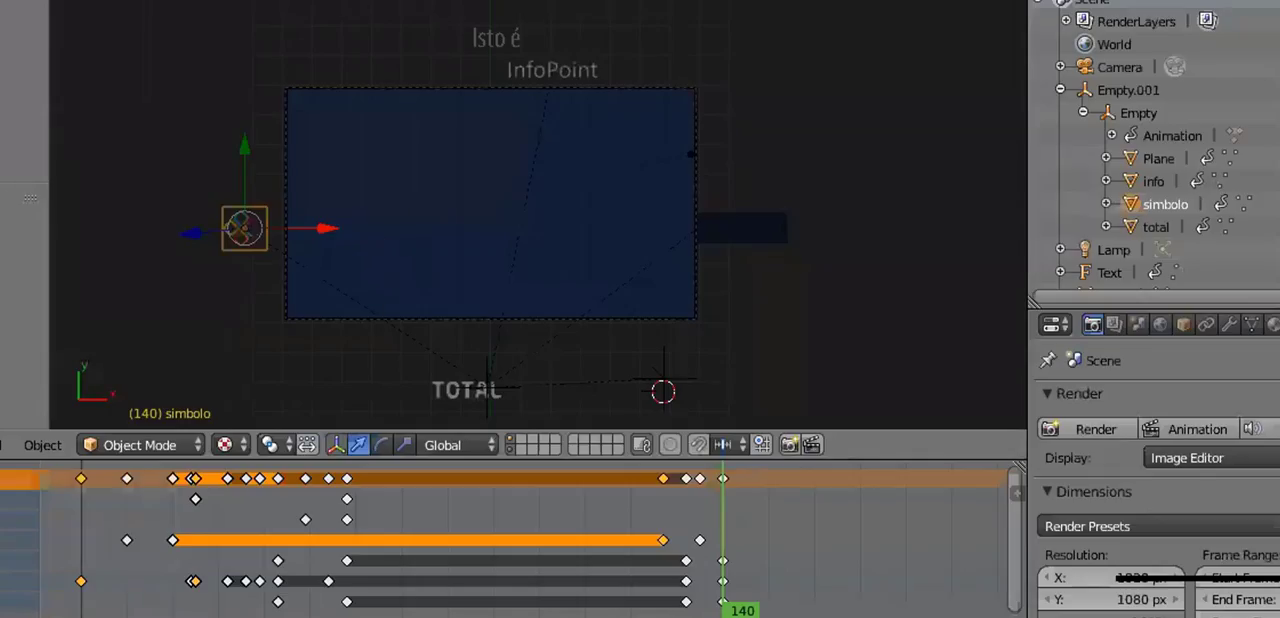
key("alt+a")
- Open cena04c.blend from the cenas folder and play its animation
left_click(2, 2)
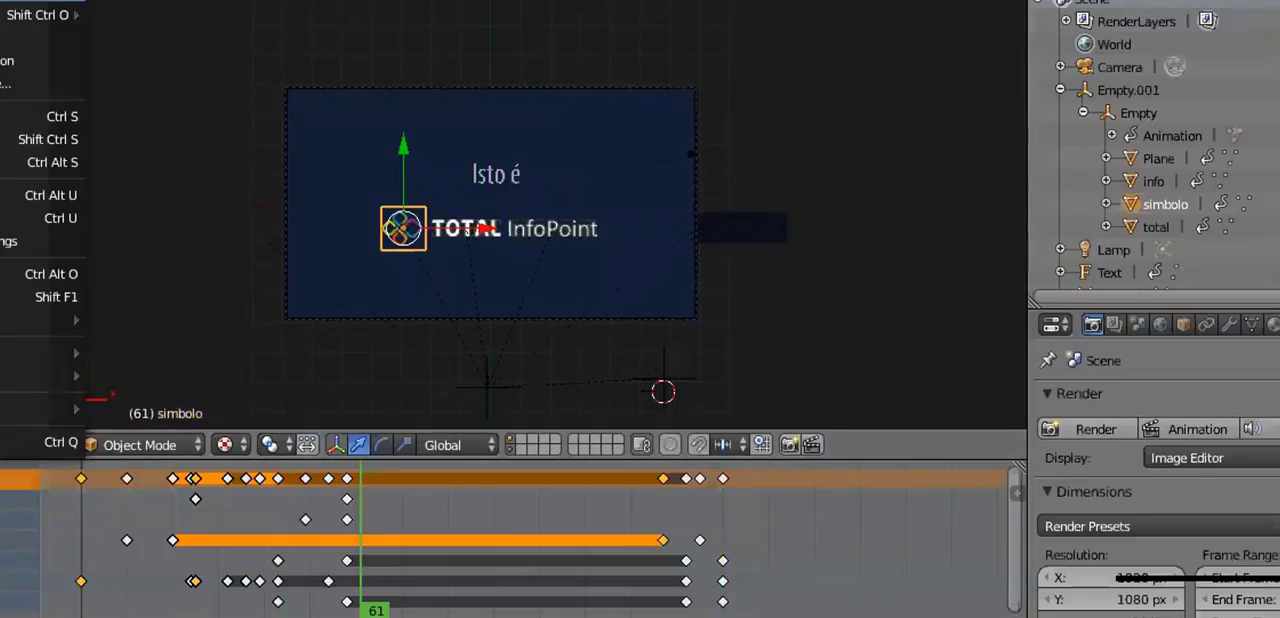
left_click(10, 1)
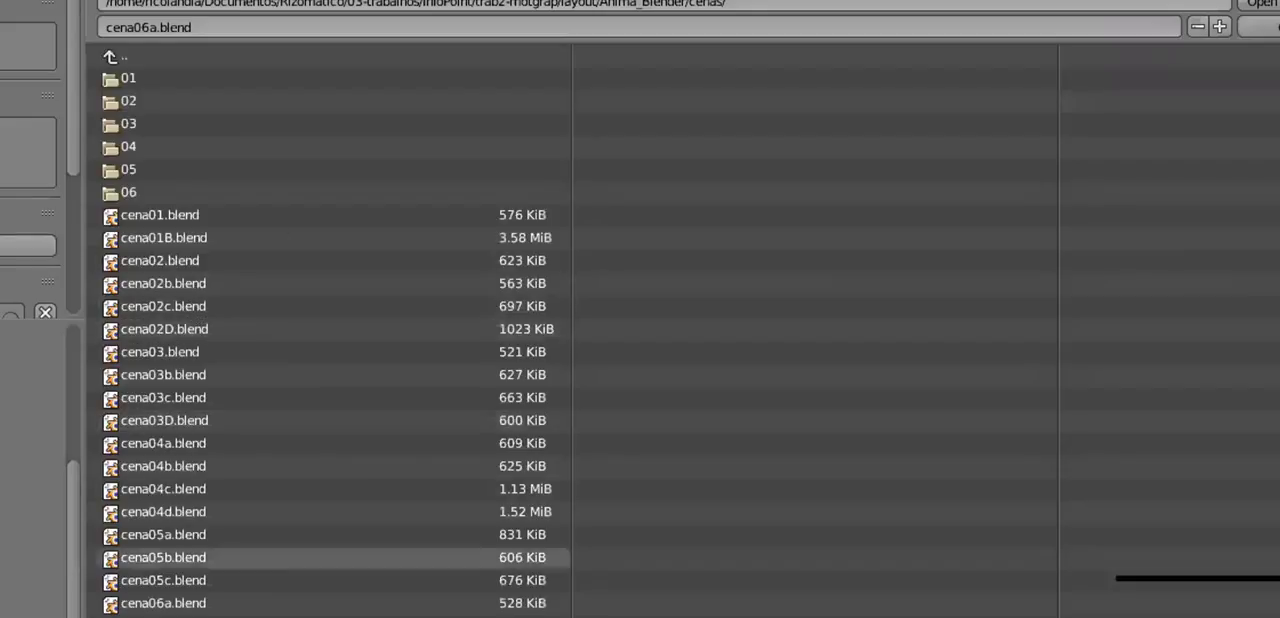
left_click(220, 489)
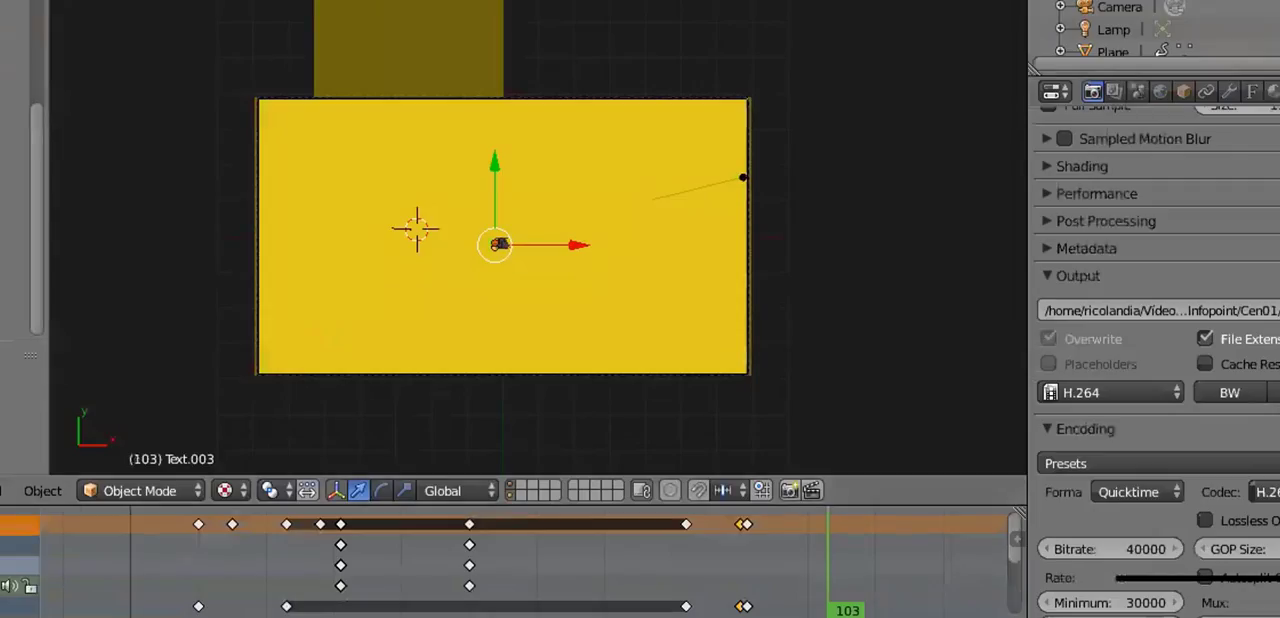
key("alt+a")
key("alt+a")
- Open cena02D.blend from the cenas folder, scrub into the animation and play it
left_click(0, 0)
left_click(20, 0)
left_click(204, 330)
left_click(1262, 3)
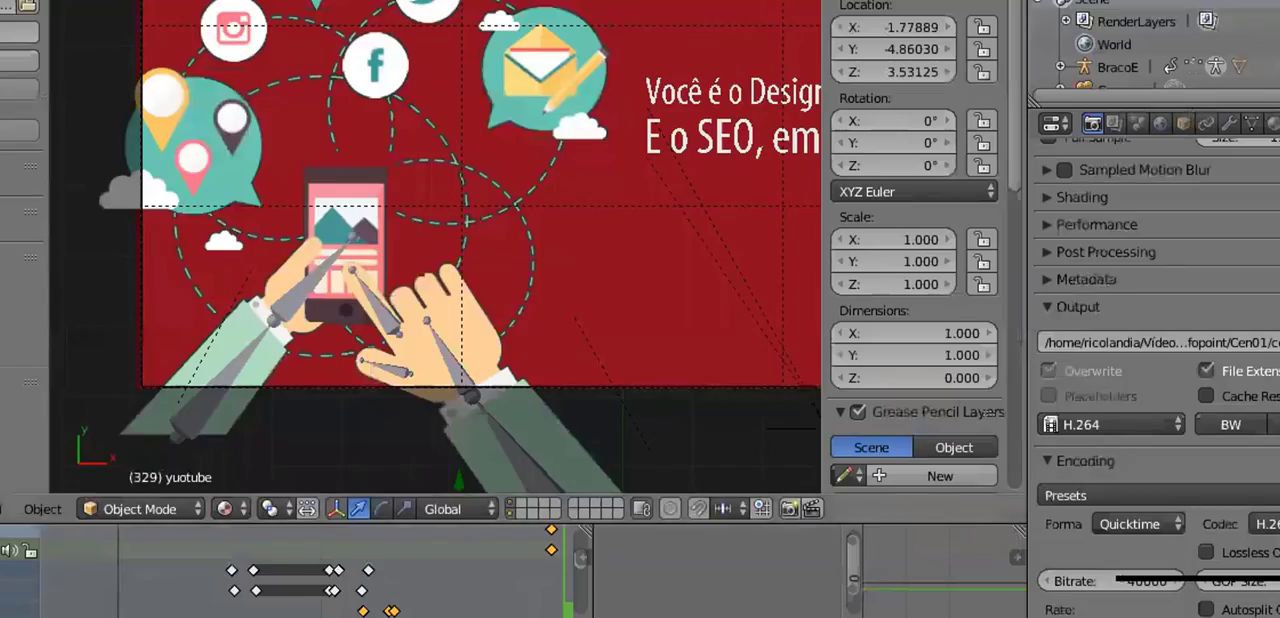
left_click_drag(116, 600, 236, 600)
key("alt+a")
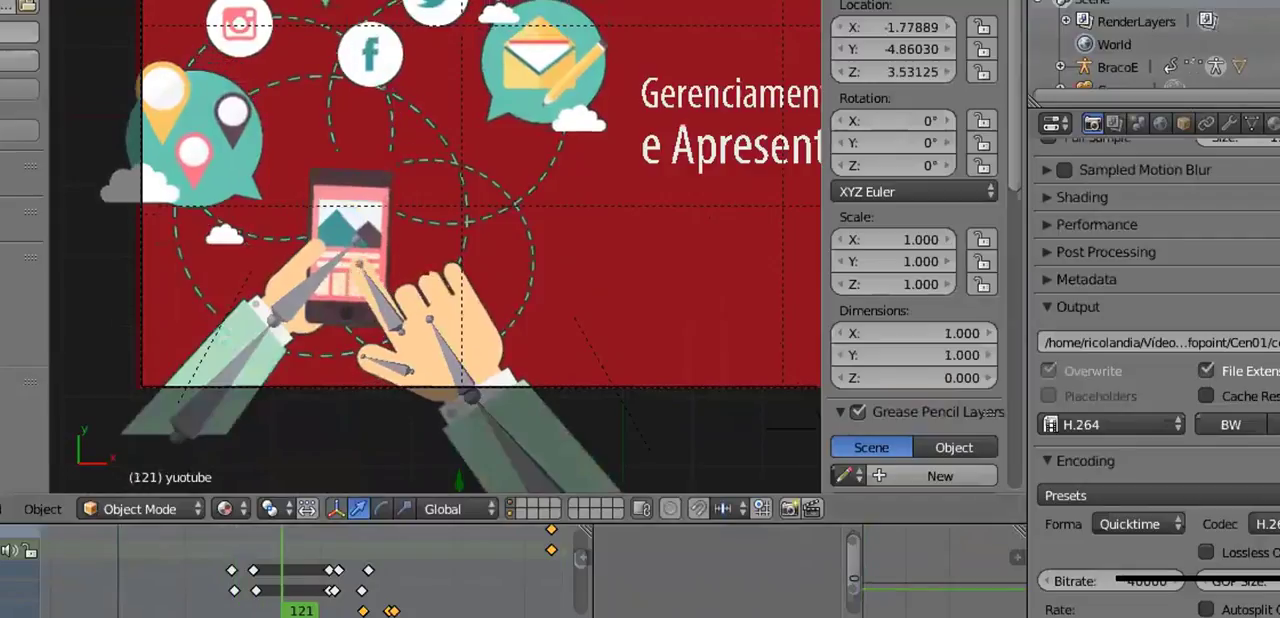
- Hide the viewport's properties sidebar and examine the phone, social icons and title text of the scene
left_click_drag(820, 308, 960, 308)
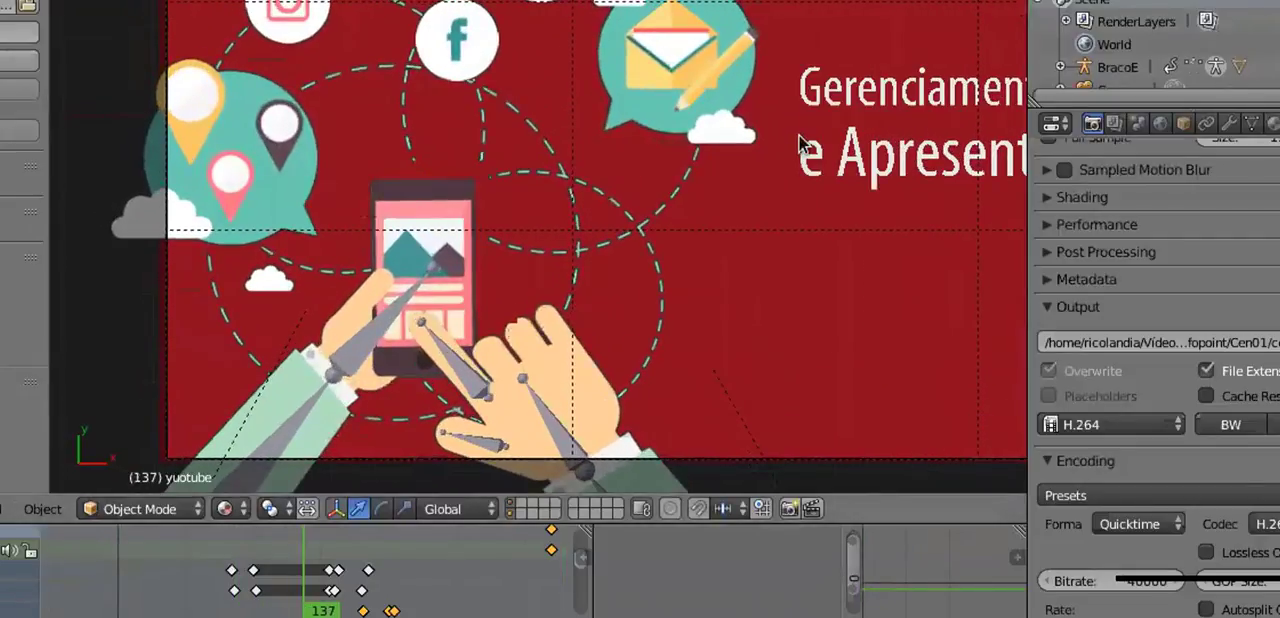
scroll(798, 142, "down", 1)
middle_click_drag(804, 140, 694, 175, "shift")
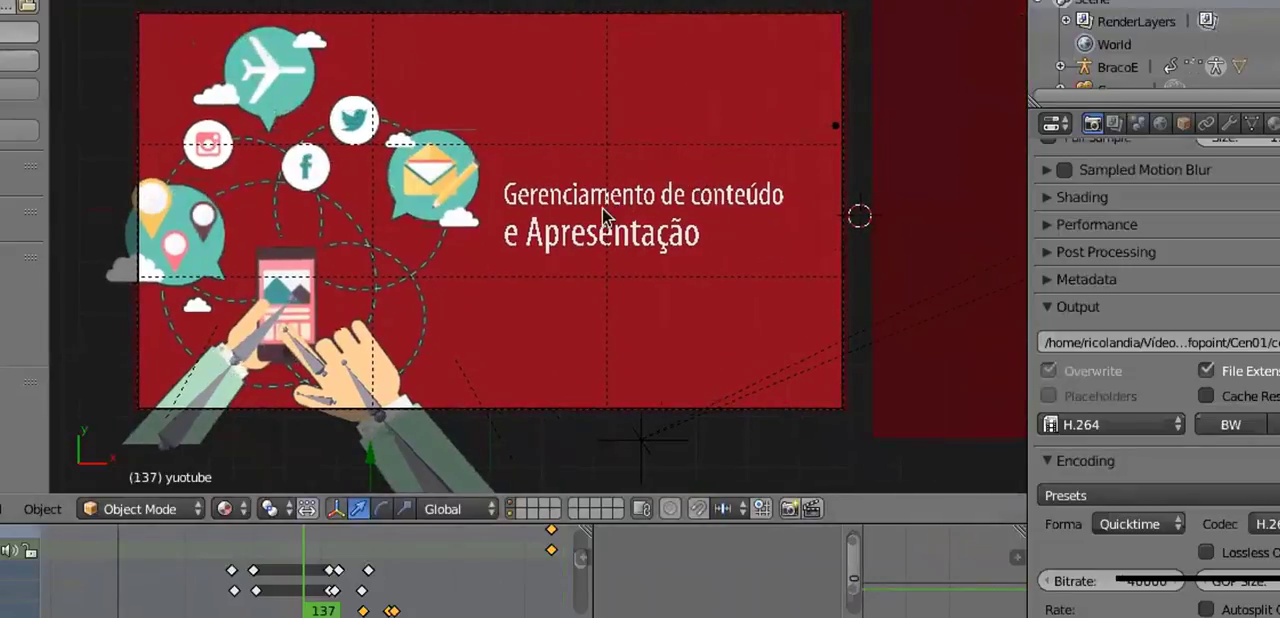
scroll(538, 320, "up", 1)
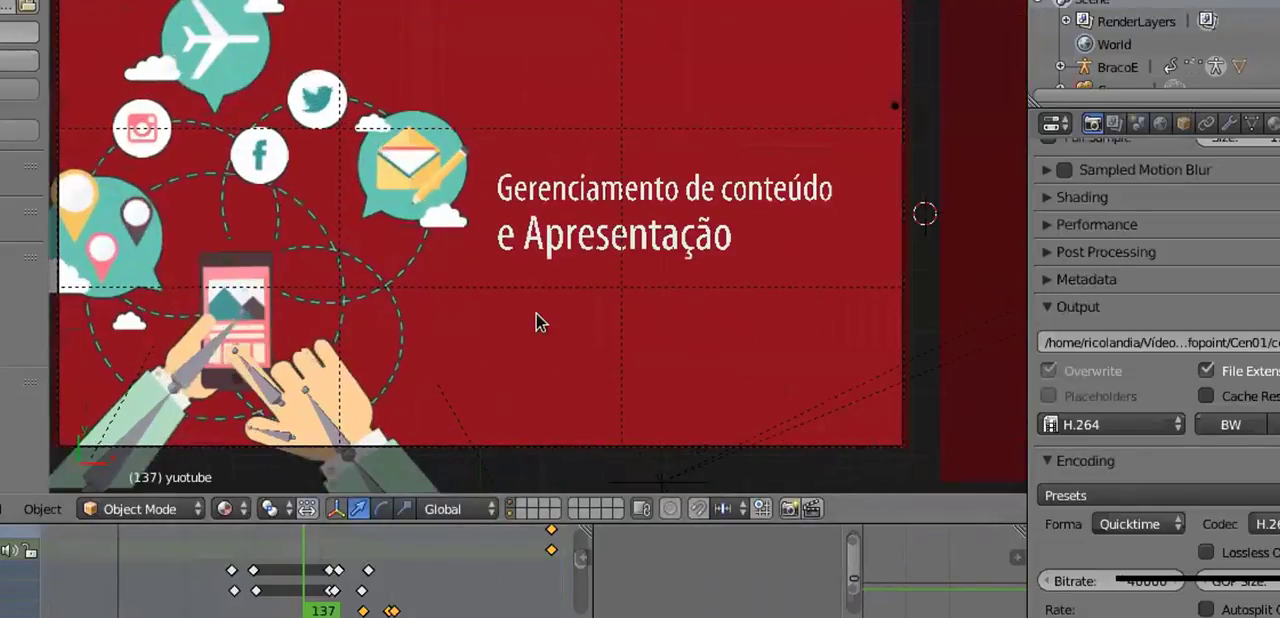
scroll(538, 320, "up", 1)
middle_click_drag(434, 274, 563, 264, "shift")
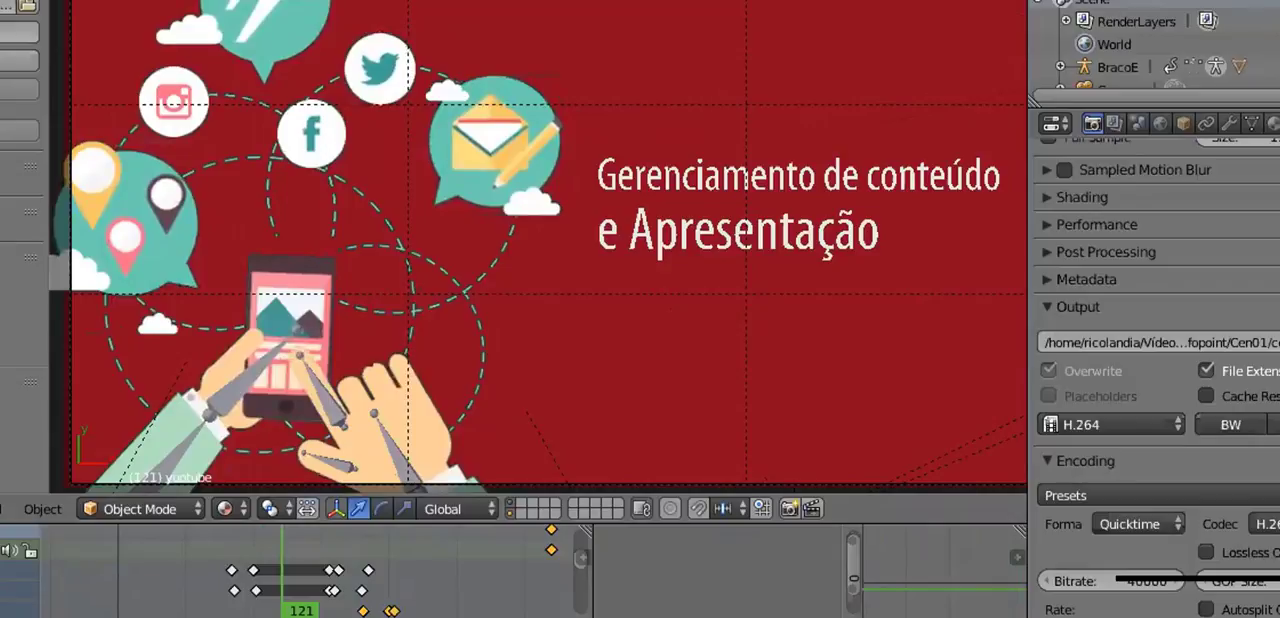
- Enlarge the keyframe editor to examine the scene's animation tracks, and restore the larger viewport
left_click_drag(232, 523, 224, 172)
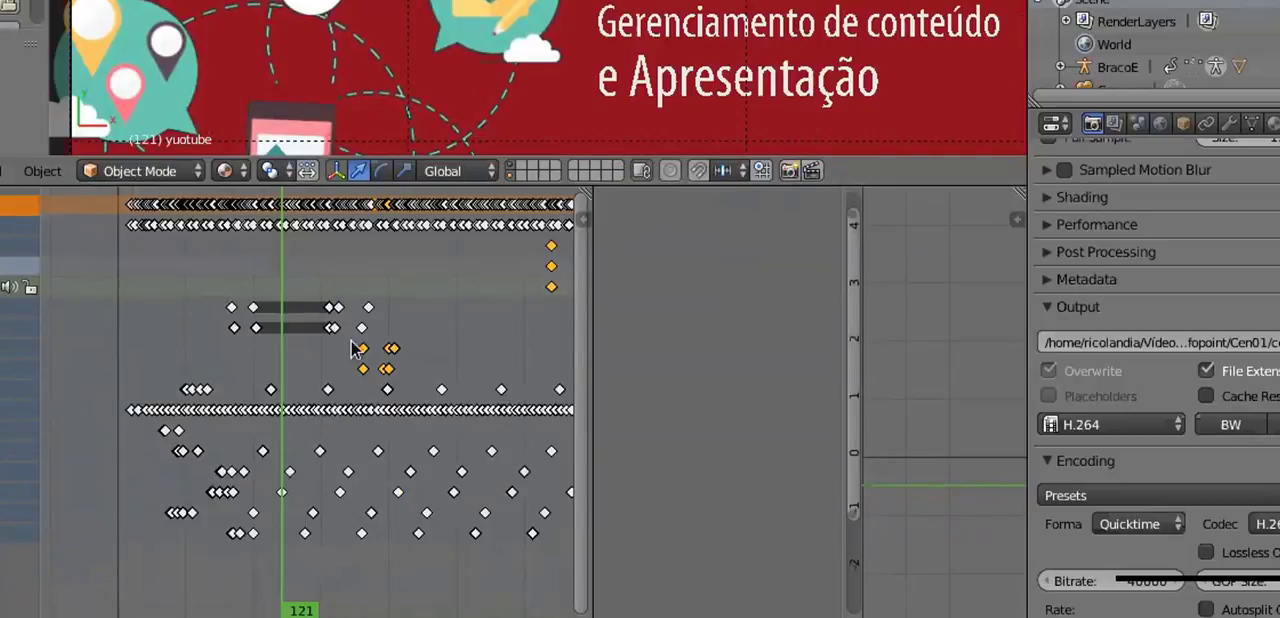
left_click_drag(288, 183, 288, 567)
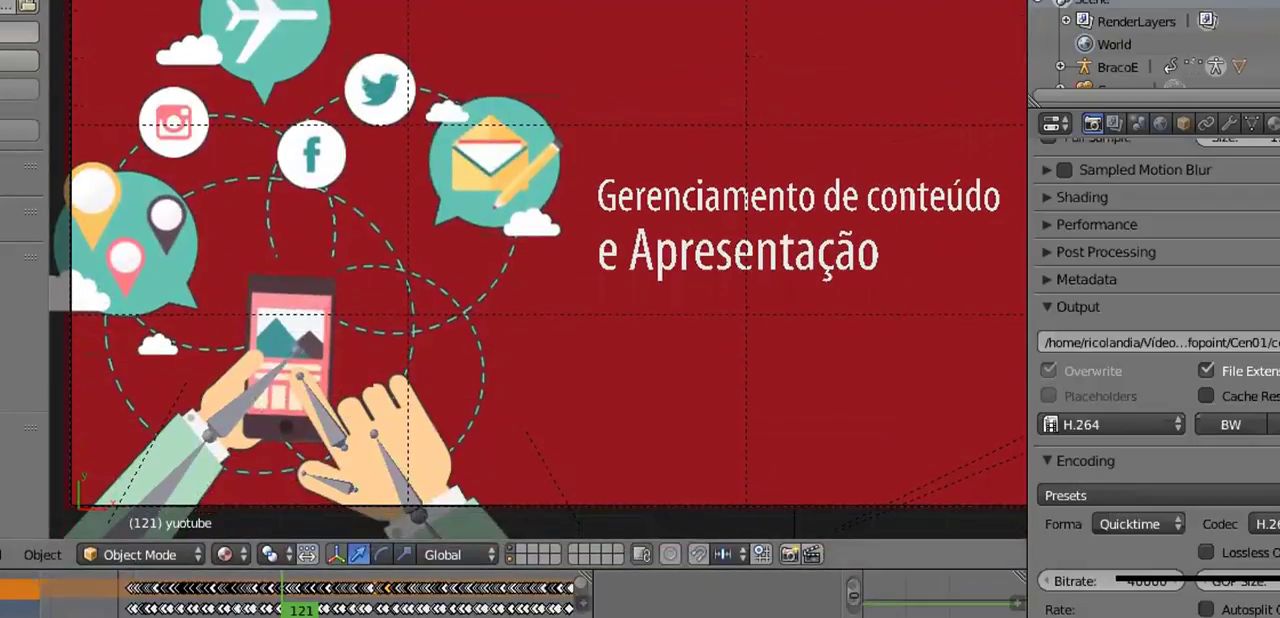
left_click_drag(297, 569, 297, 515)
- Select Bone.001 of the BracoE arm rig and play the animation while examining its keyframes
right_click(235, 386)
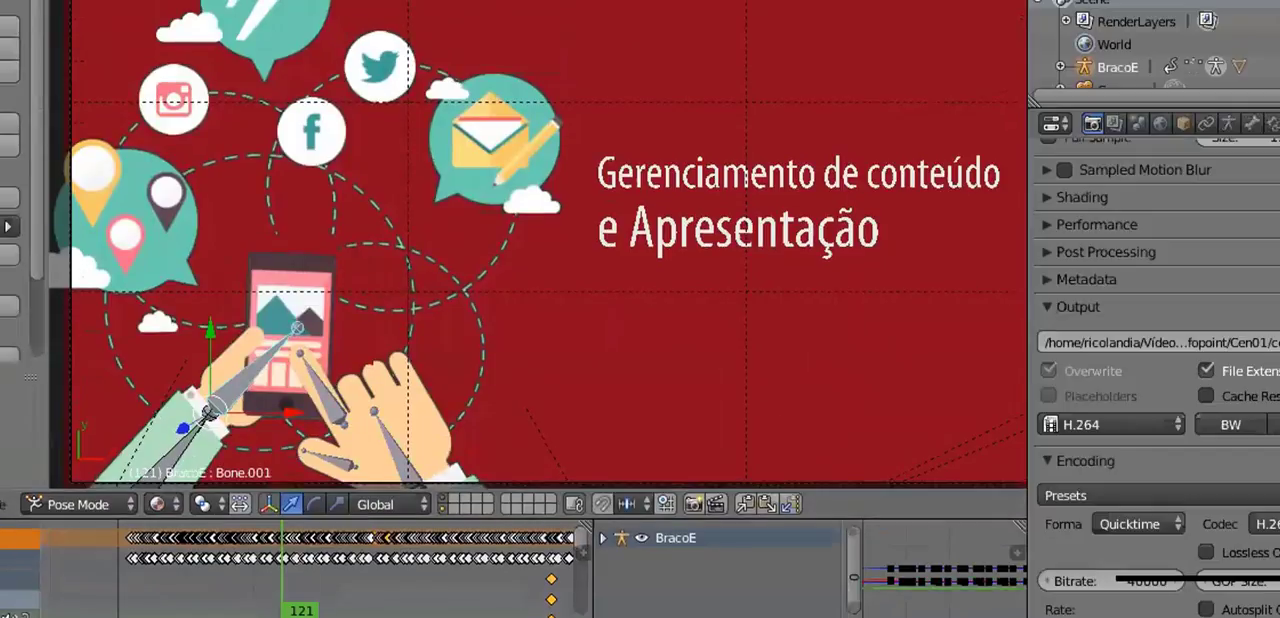
left_click_drag(297, 514, 297, 572)
key("alt+a")
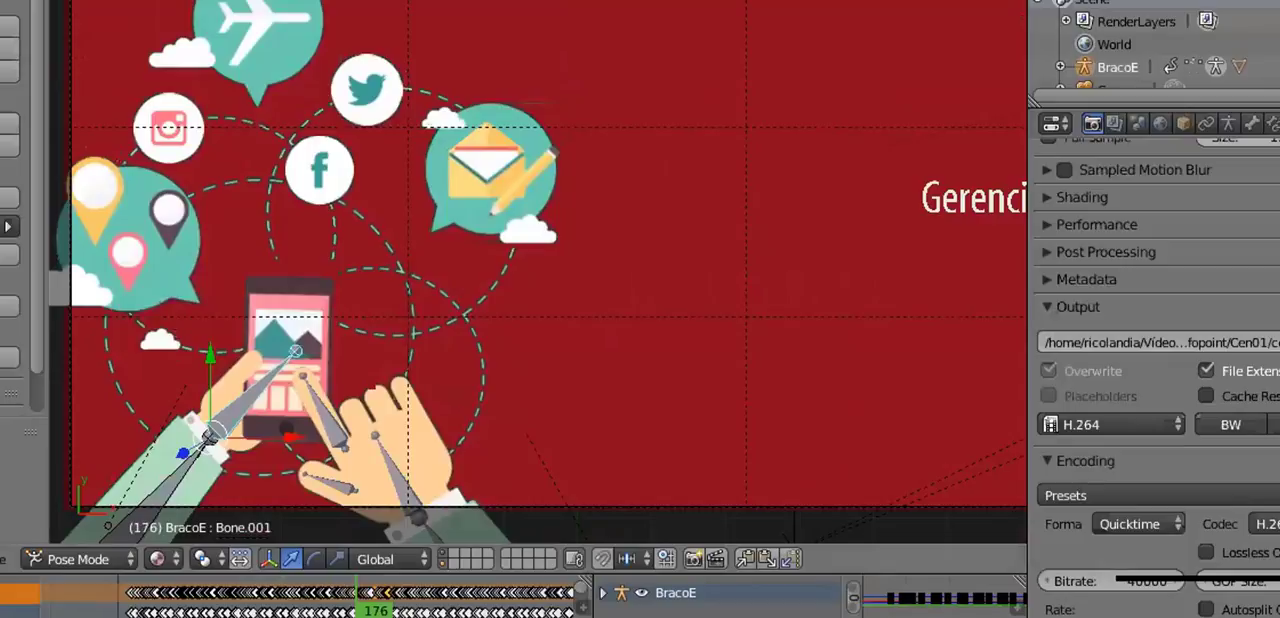
left_click_drag(150, 546, 150, 309)
left_click_drag(147, 352, 228, 556)
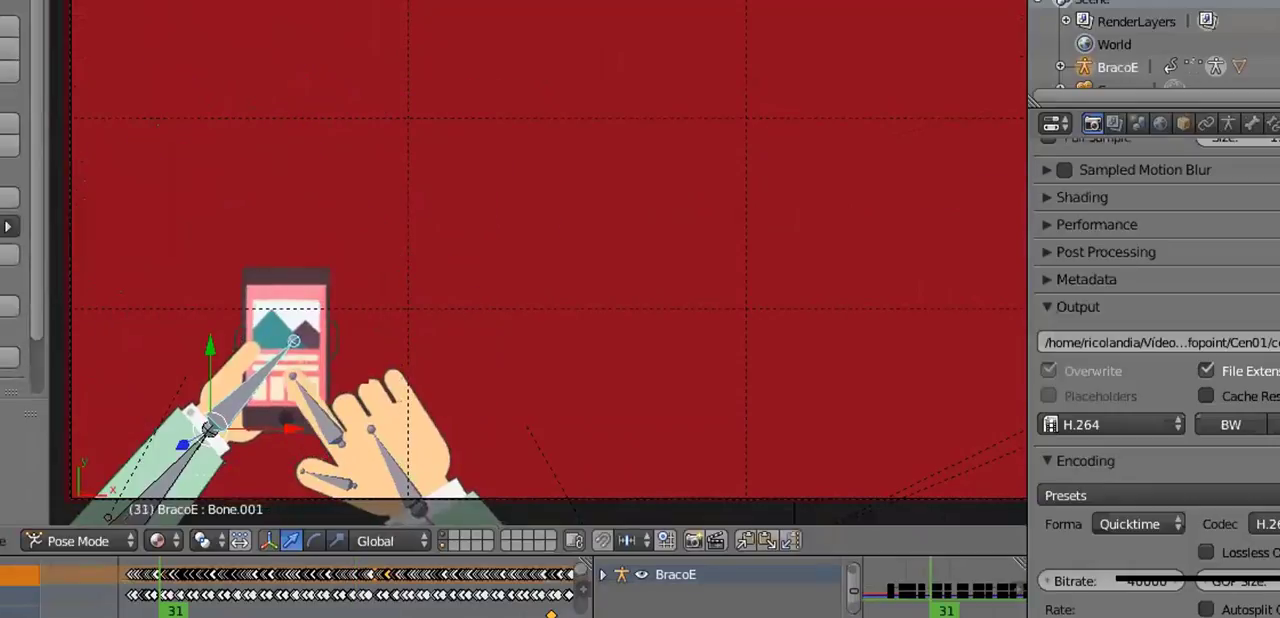
- Orbit out of the flat view at frame 224 to examine the camera, planes and illustrations in perspective
scroll(757, 207, "down", 4)
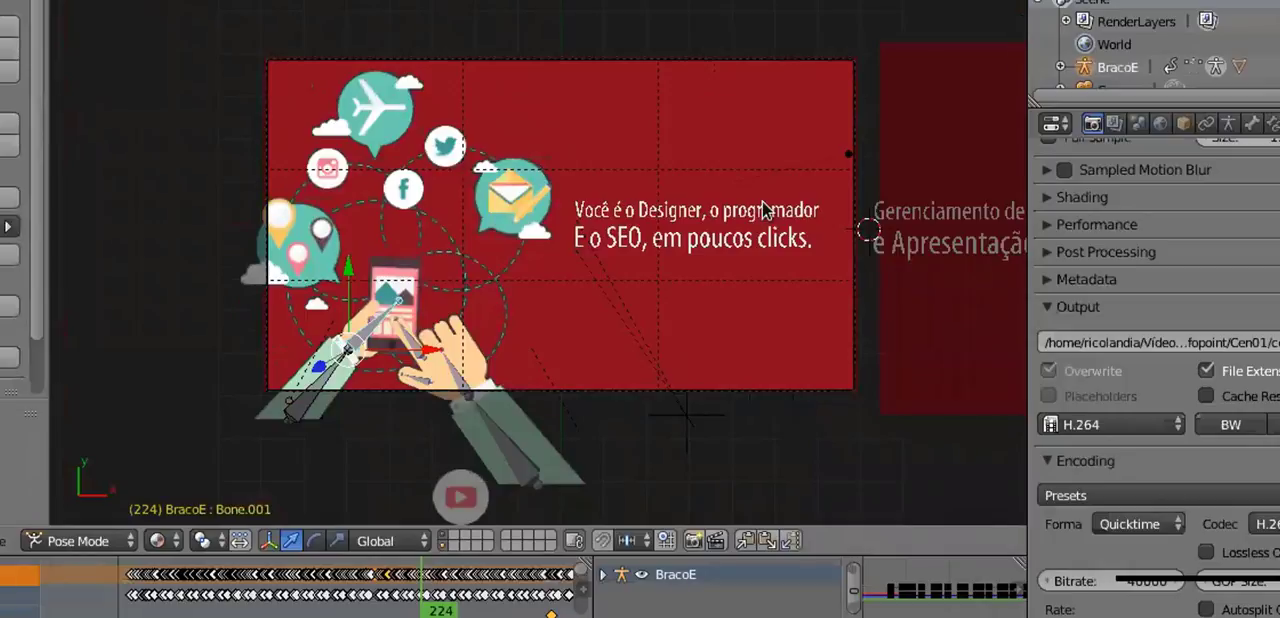
middle_click_drag(808, 192, 708, 192, "shift")
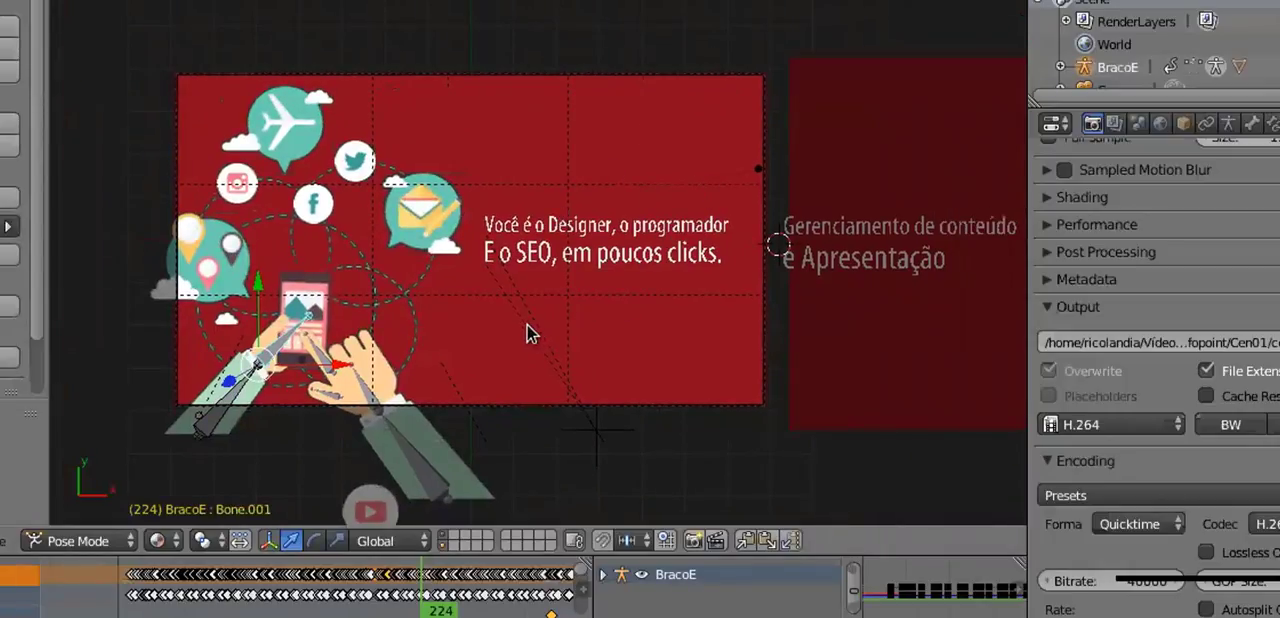
middle_click_drag(530, 347, 652, 123)
scroll(655, 116, "down", 8)
scroll(634, 97, "up", 2)
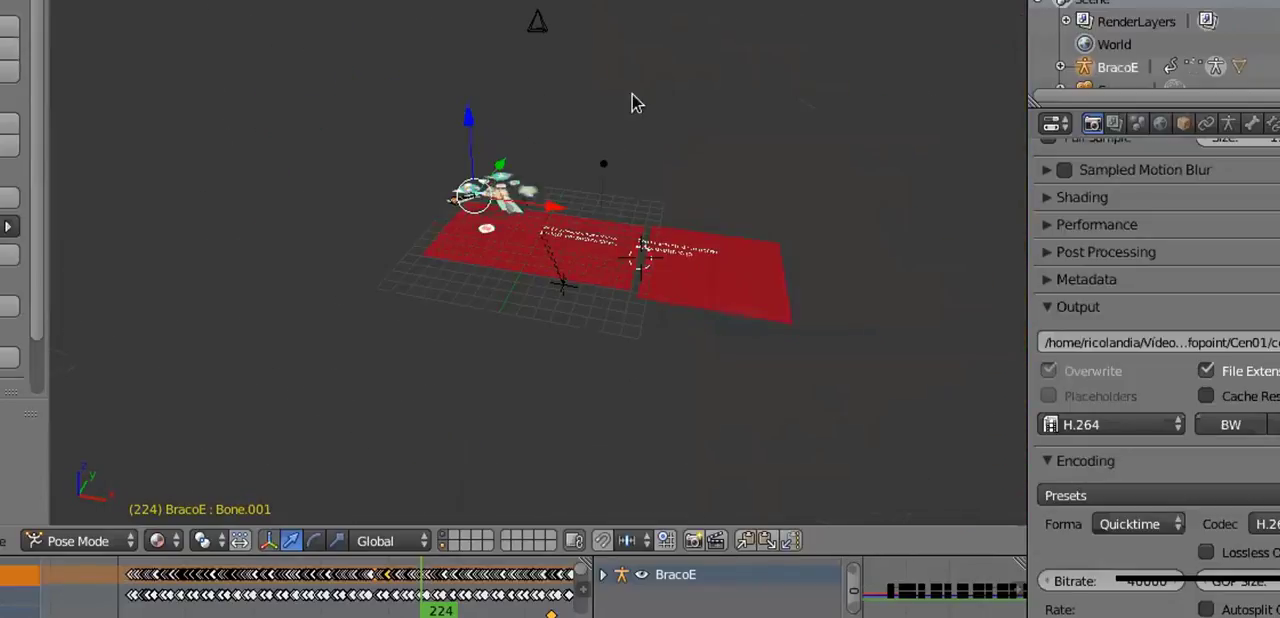
middle_click_drag(648, 128, 633, 231, "shift")
scroll(734, 250, "up", 5)
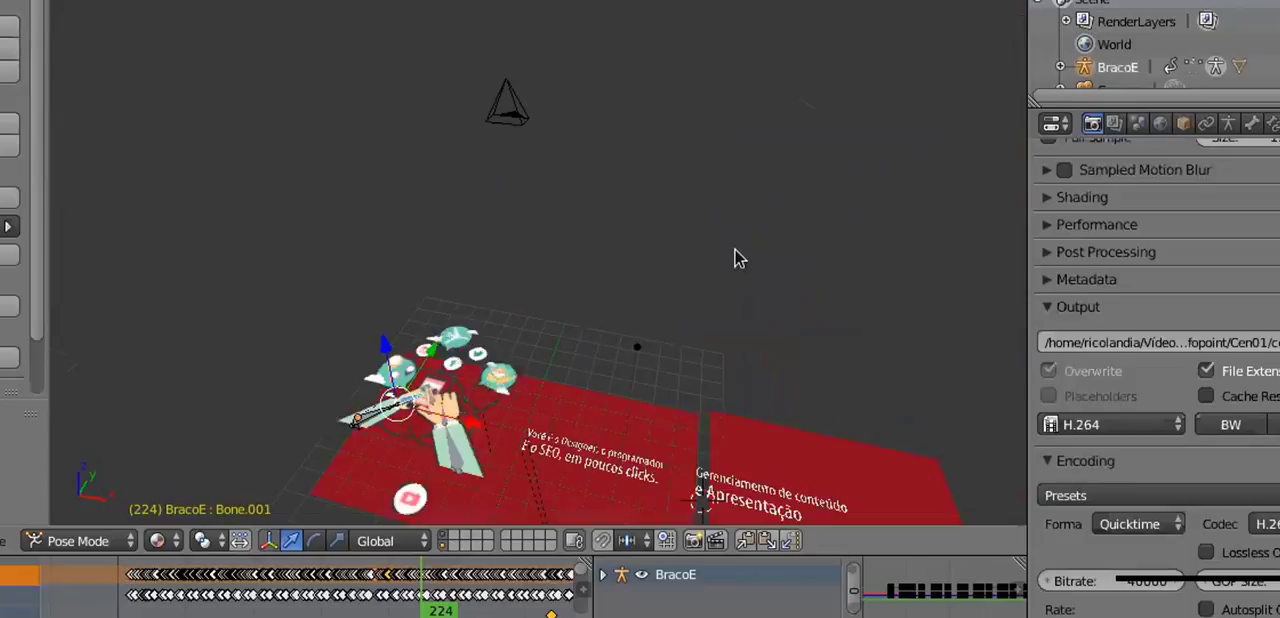
- Select the scene's Camera and examine it up close in the 3D view
right_click(520, 116)
mouse_move(555, 146)
middle_mouse_down()
mouse_move(600, 200)
mouse_move(629, 74)
mouse_move(729, 137)
mouse_move(648, 220)
mouse_move(557, 140)
middle_mouse_up()
scroll(804, 134, "up", 4)
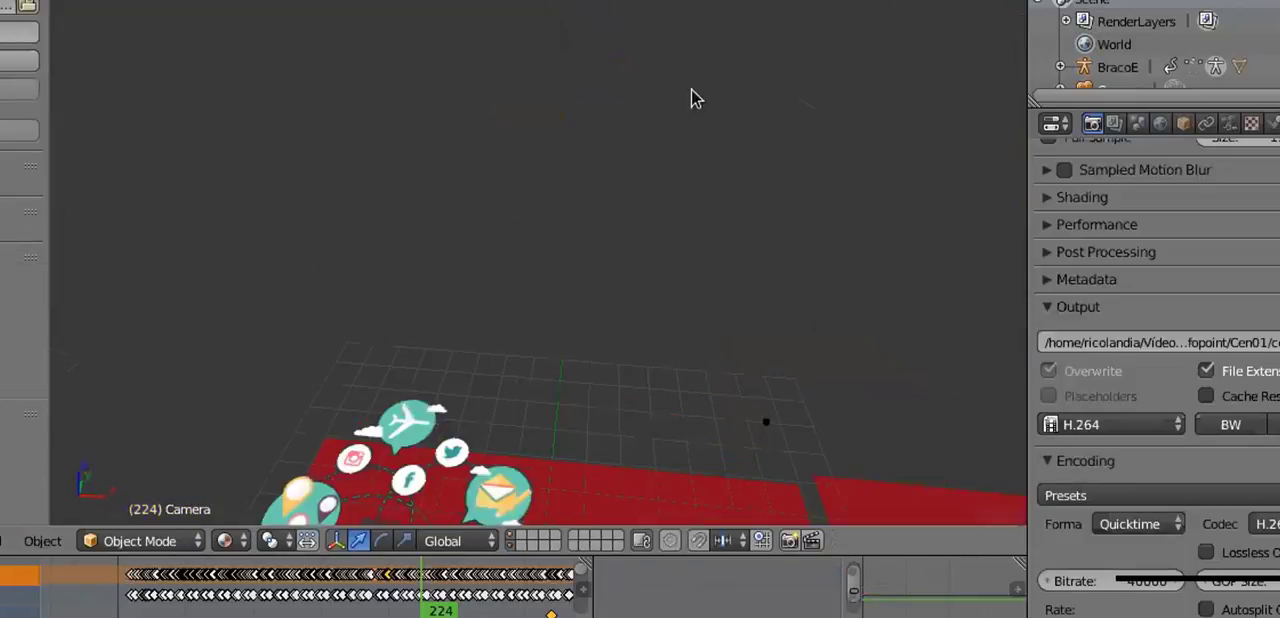
middle_click_drag(691, 92, 655, 260, "shift")
middle_click_drag(608, 298, 689, 269, "shift")
scroll(707, 256, "up", 6)
scroll(689, 268, "down", 2)
scroll(570, 266, "up", 1)
middle_click_drag(415, 272, 471, 289, "shift")
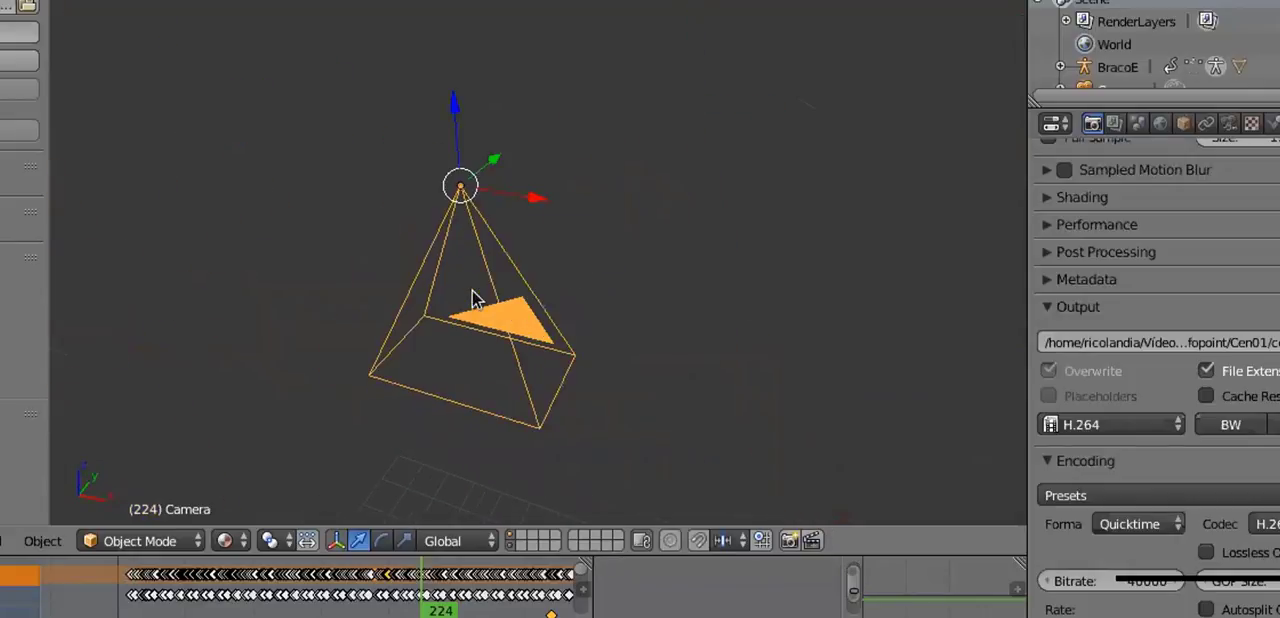
- Go to frame 65 and examine the red planes, text and arm illustrations from several angles in perspective
scroll(495, 279, "up", 1)
scroll(496, 284, "down", 6)
middle_click_drag(569, 260, 513, 358)
left_click_drag(421, 597, 207, 597)
middle_click_drag(635, 397, 607, 286, "shift")
scroll(607, 286, "up", 7)
middle_click_drag(691, 338, 597, 149, "shift")
middle_click_drag(583, 335, 502, 174, "shift")
left_click_drag(165, 616, 221, 616)
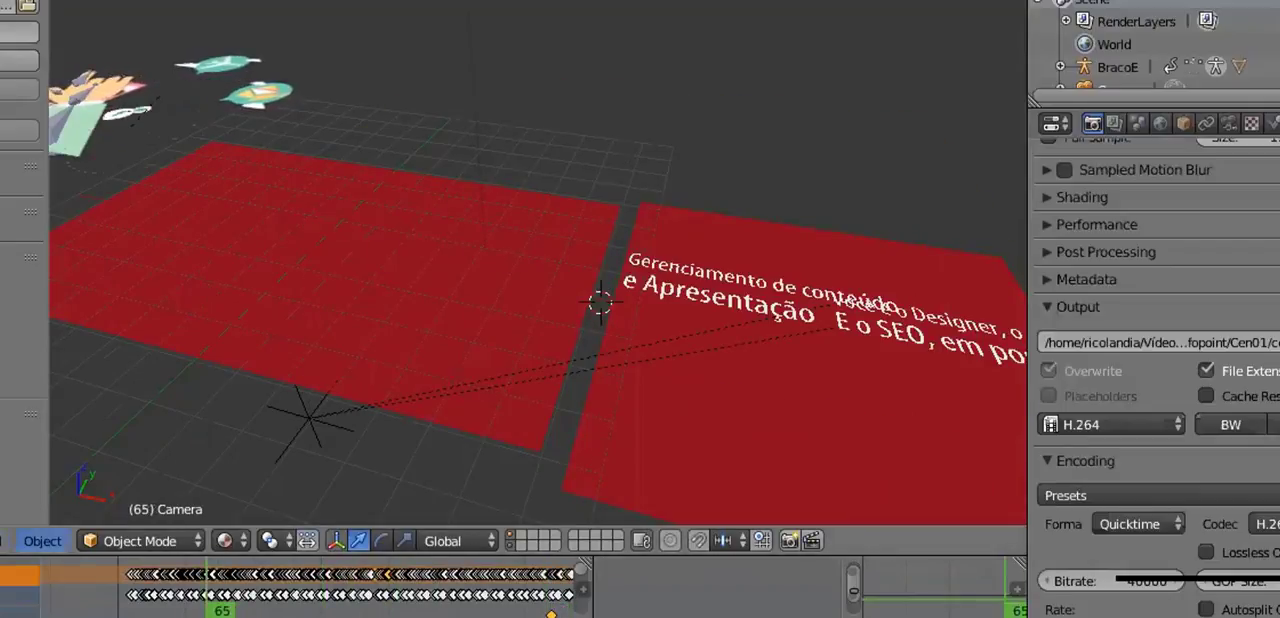
- Look through the scene camera and advance the animation to frame 157 to examine the framed composition
key("KP_0")
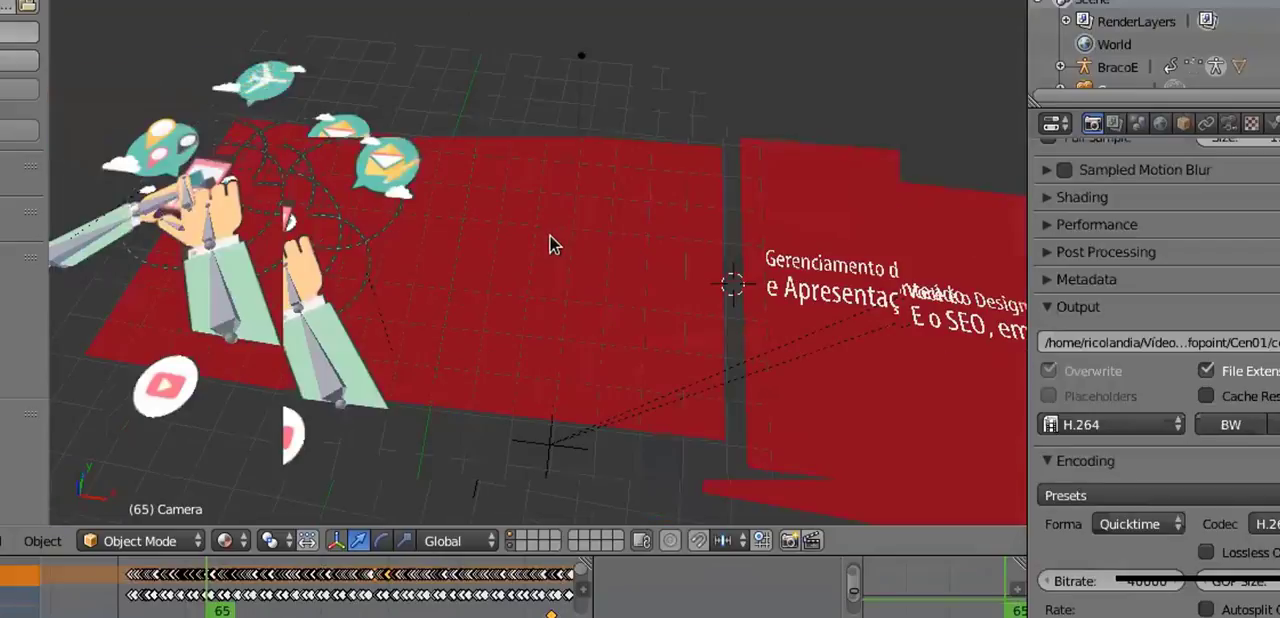
left_click_drag(207, 616, 331, 616)
scroll(506, 282, "up", 1)
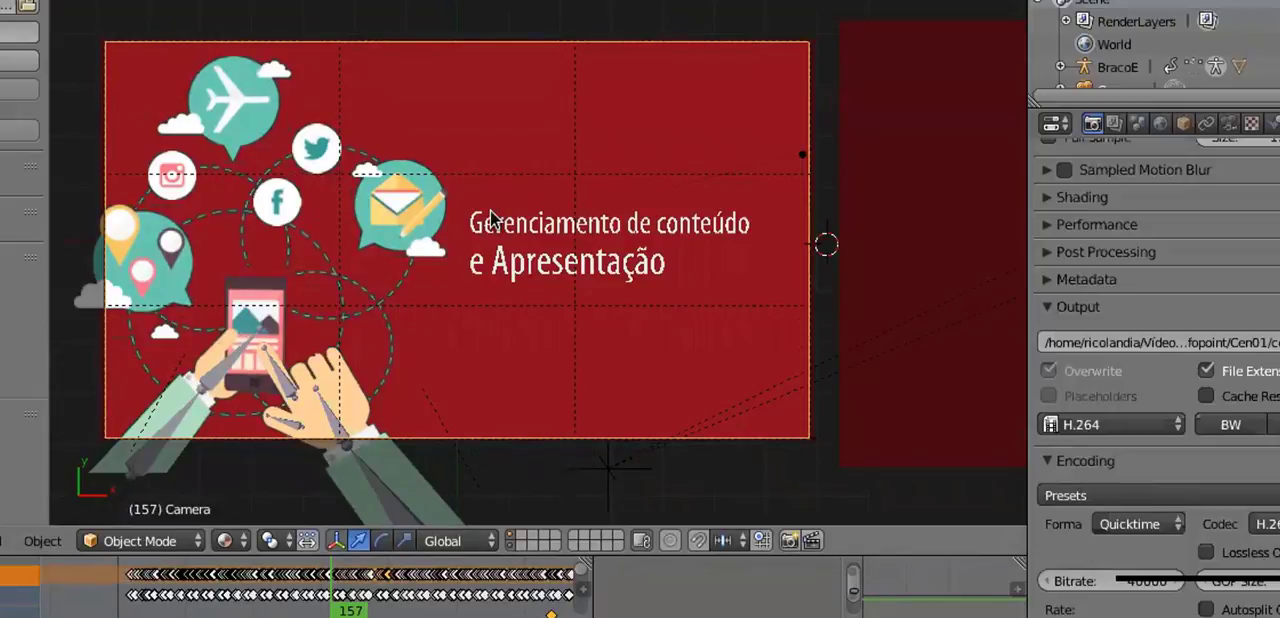
- Browse for another Blender project to open, moving up from the cenas folder through its parent folders
left_click(0, 0)
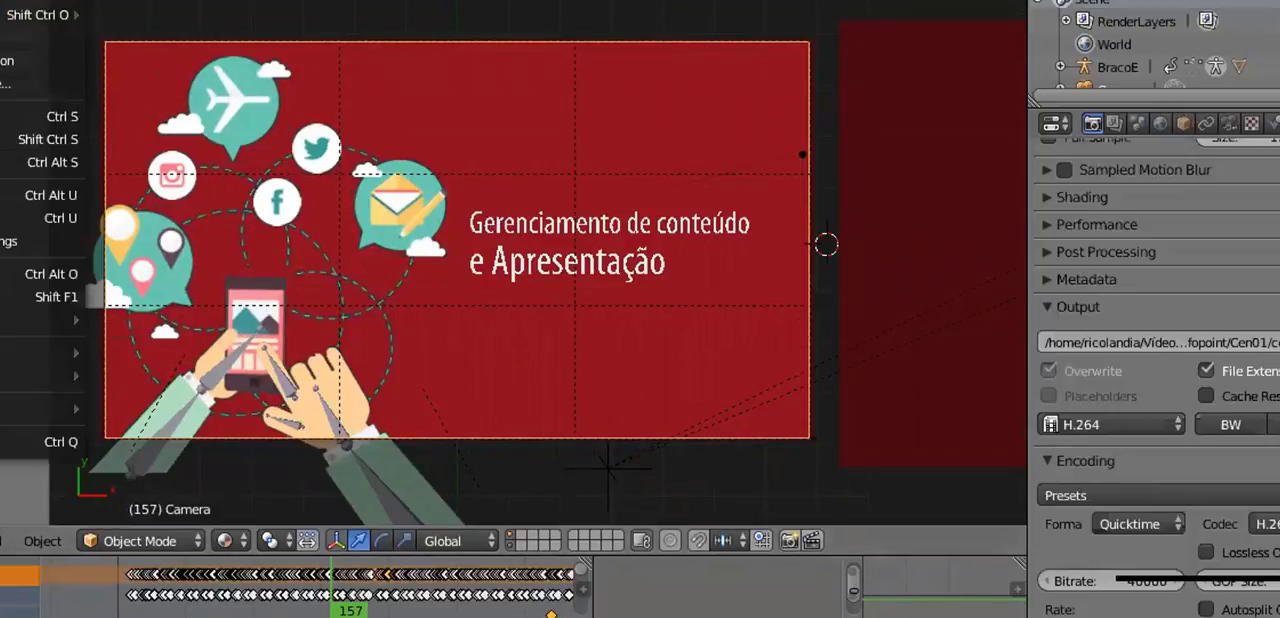
left_click(30, 0)
left_click(147, 55)
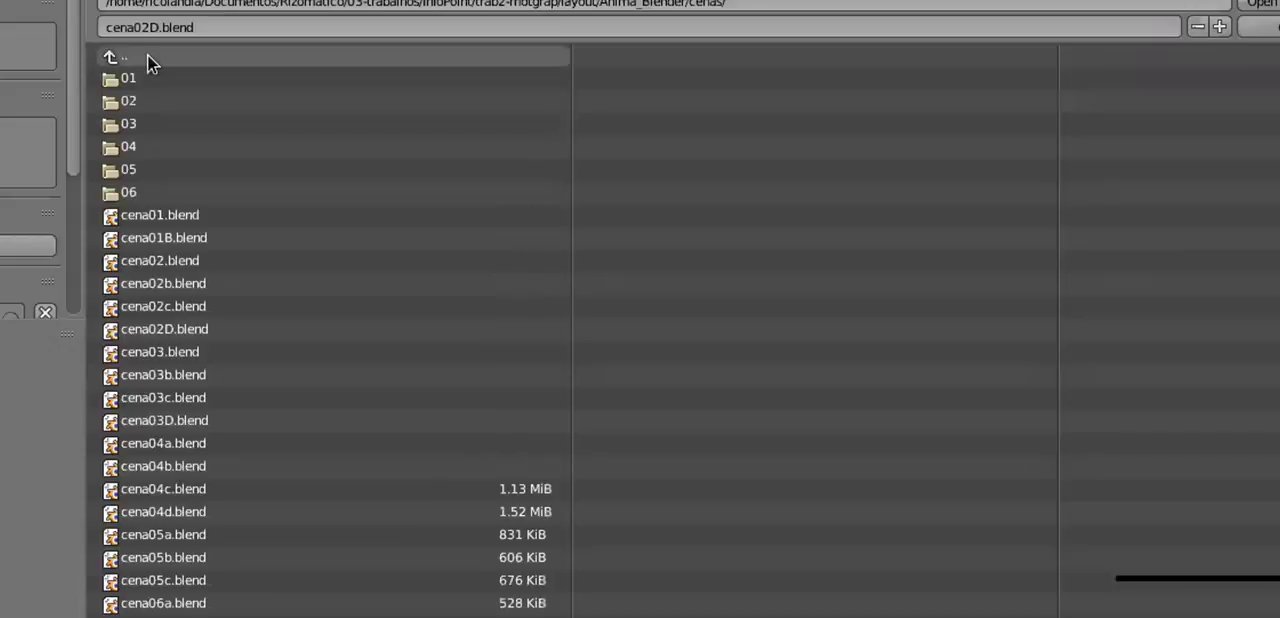
left_click(147, 55)
left_click(147, 55)
left_click(147, 55)
left_click(147, 56)
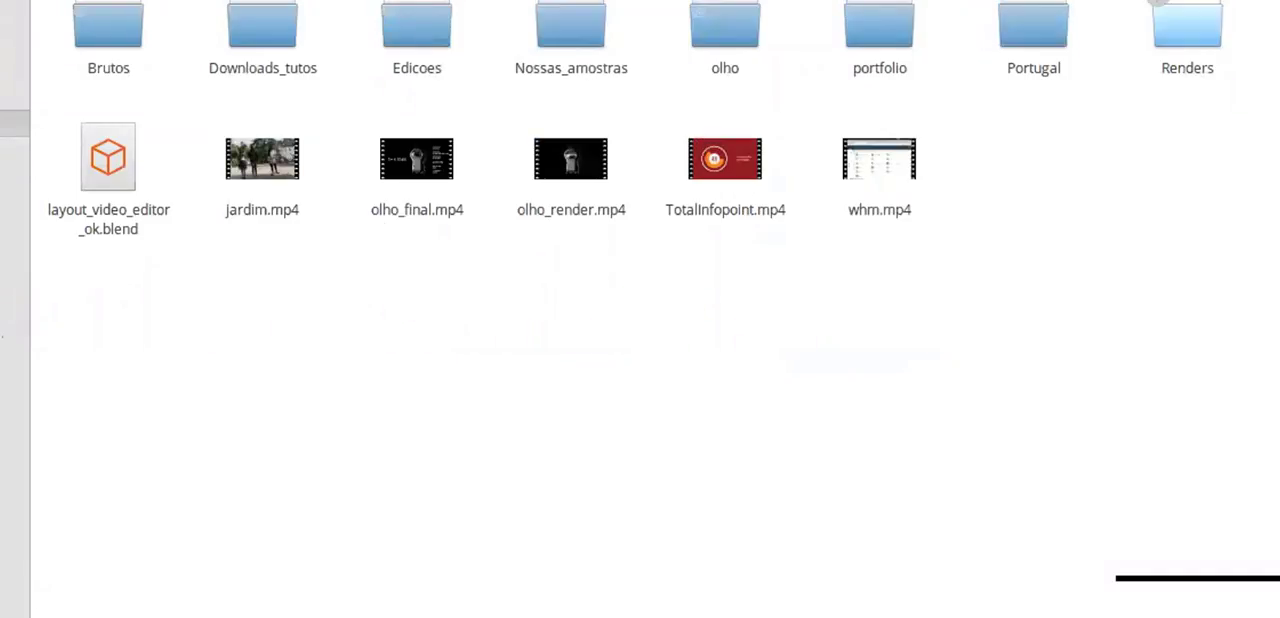
- In the file manager, open the Renders folder and open Debian_9_TV_v4.mp4 in the video player, repositioning its window
double_click(1187, 30)
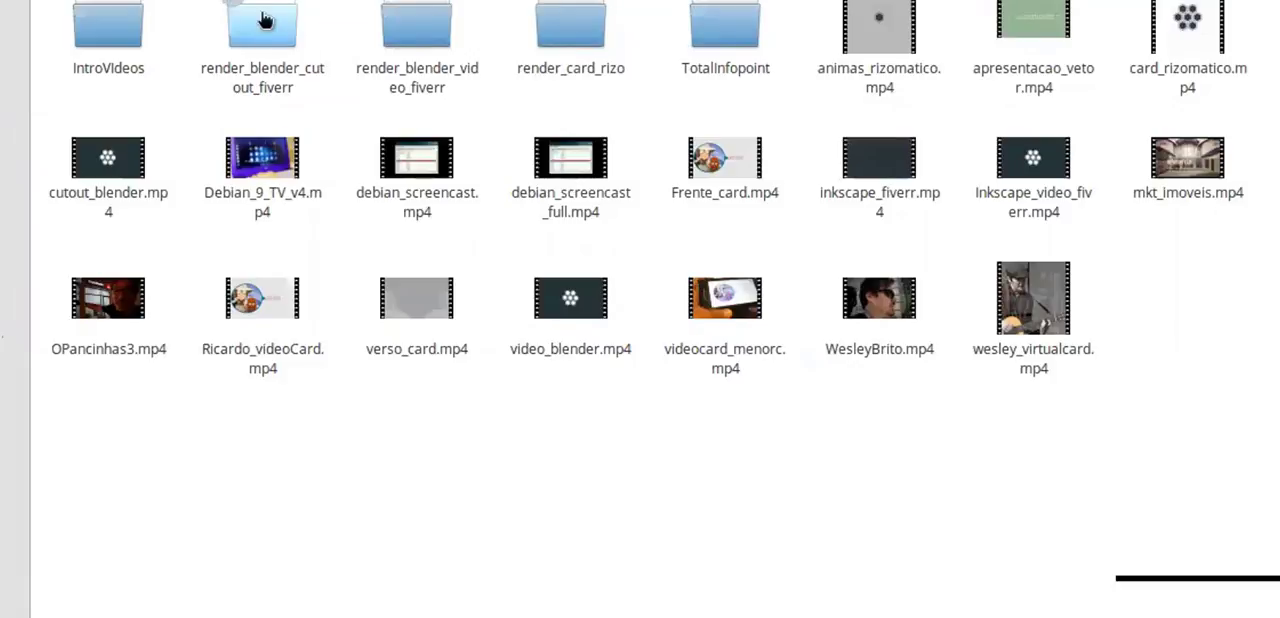
left_click(254, 155)
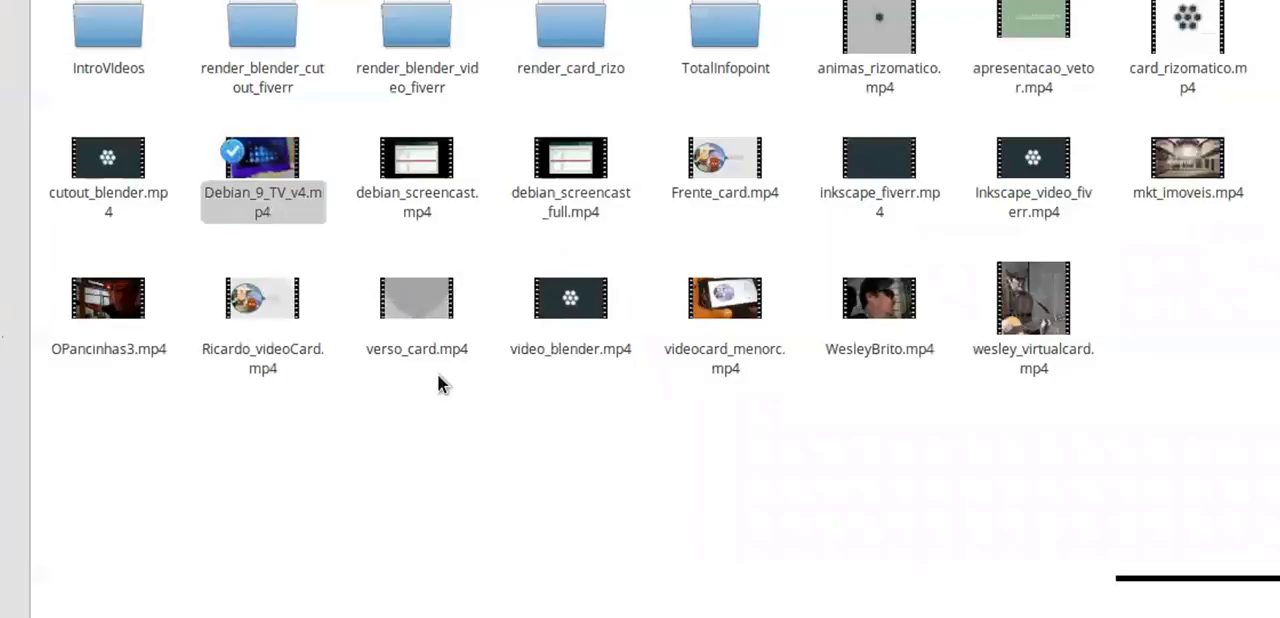
key("Return")
left_click_drag(603, 18, 500, 14)
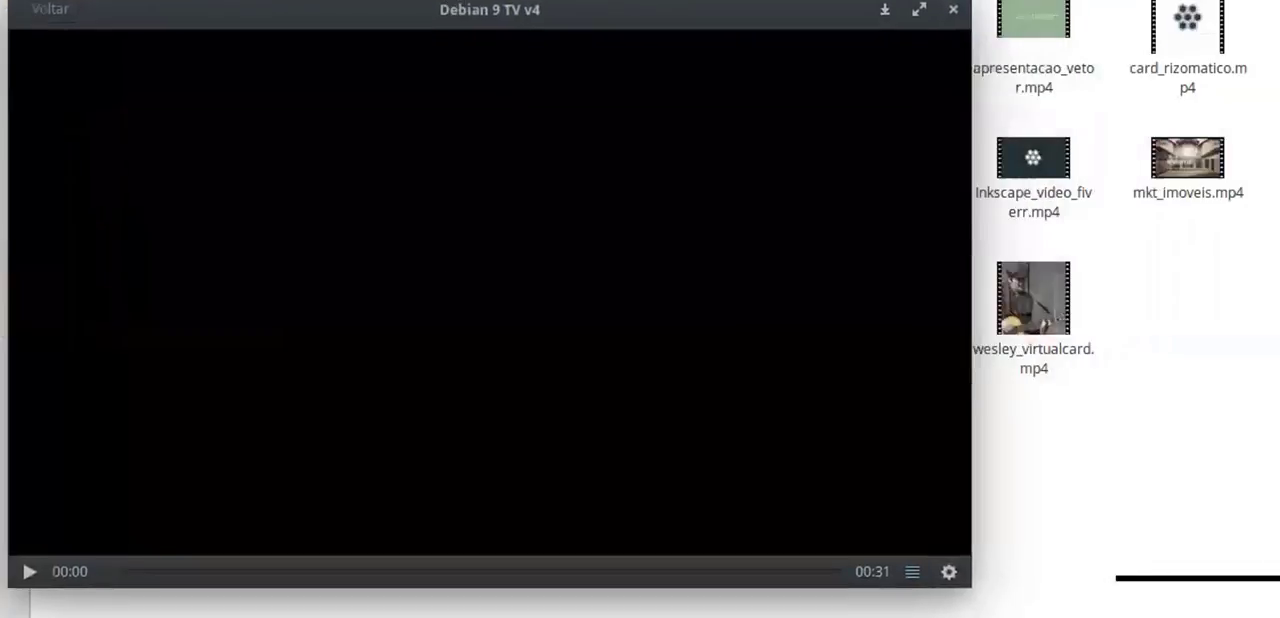